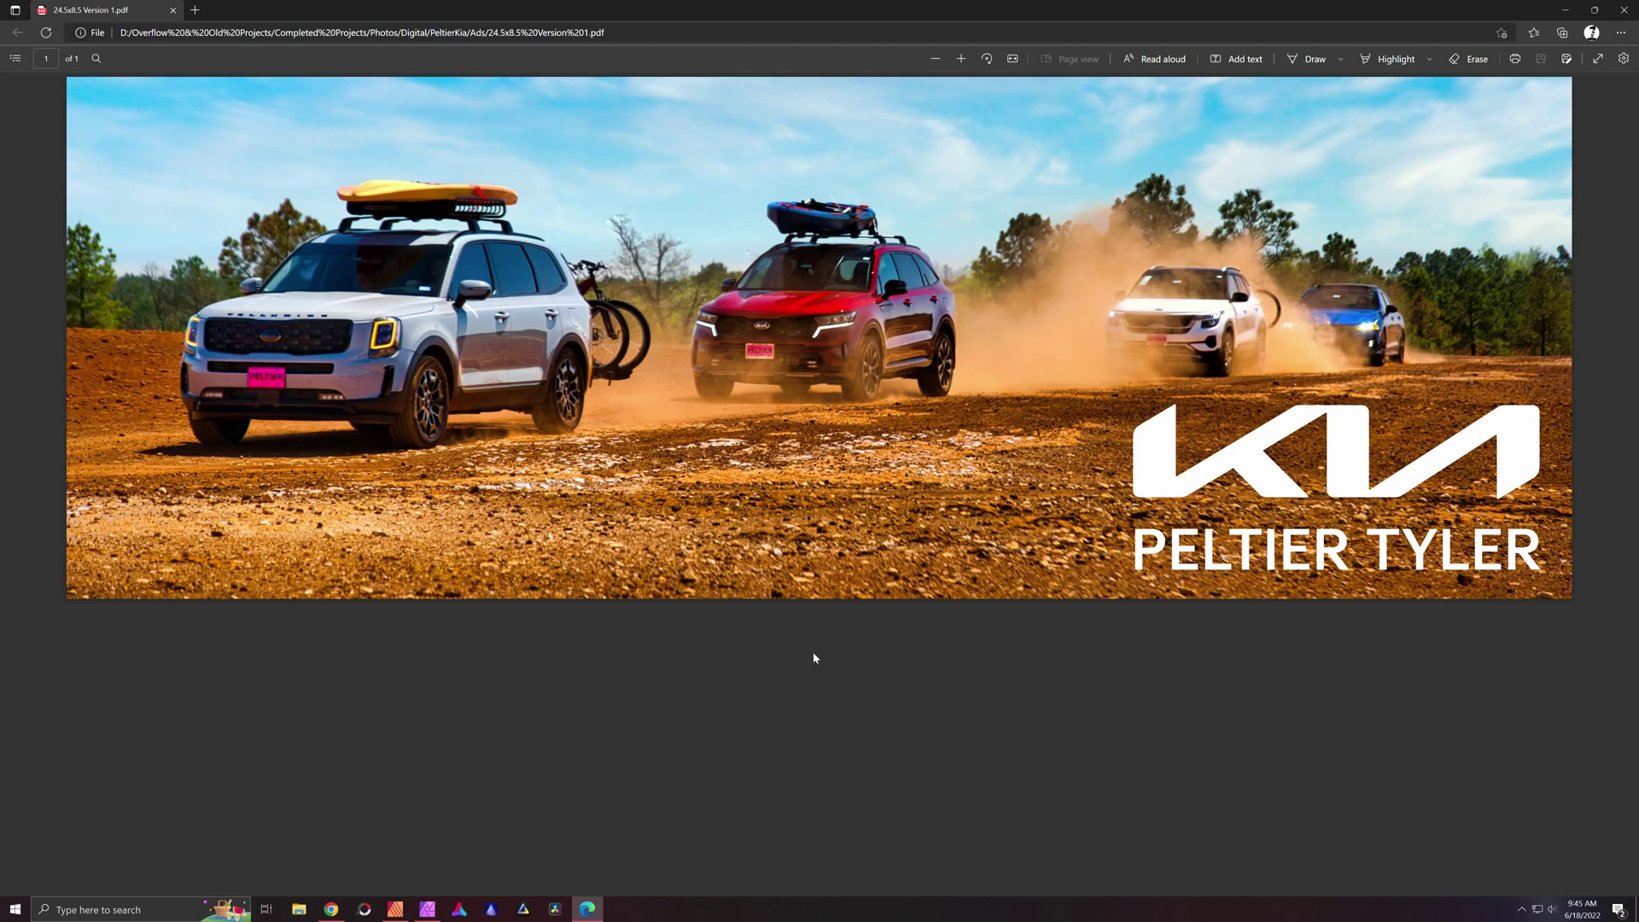
# Close the Kia ad PDF preview in Edge to reveal the Affinity Publisher banner.
pyautogui.click(1624, 9)
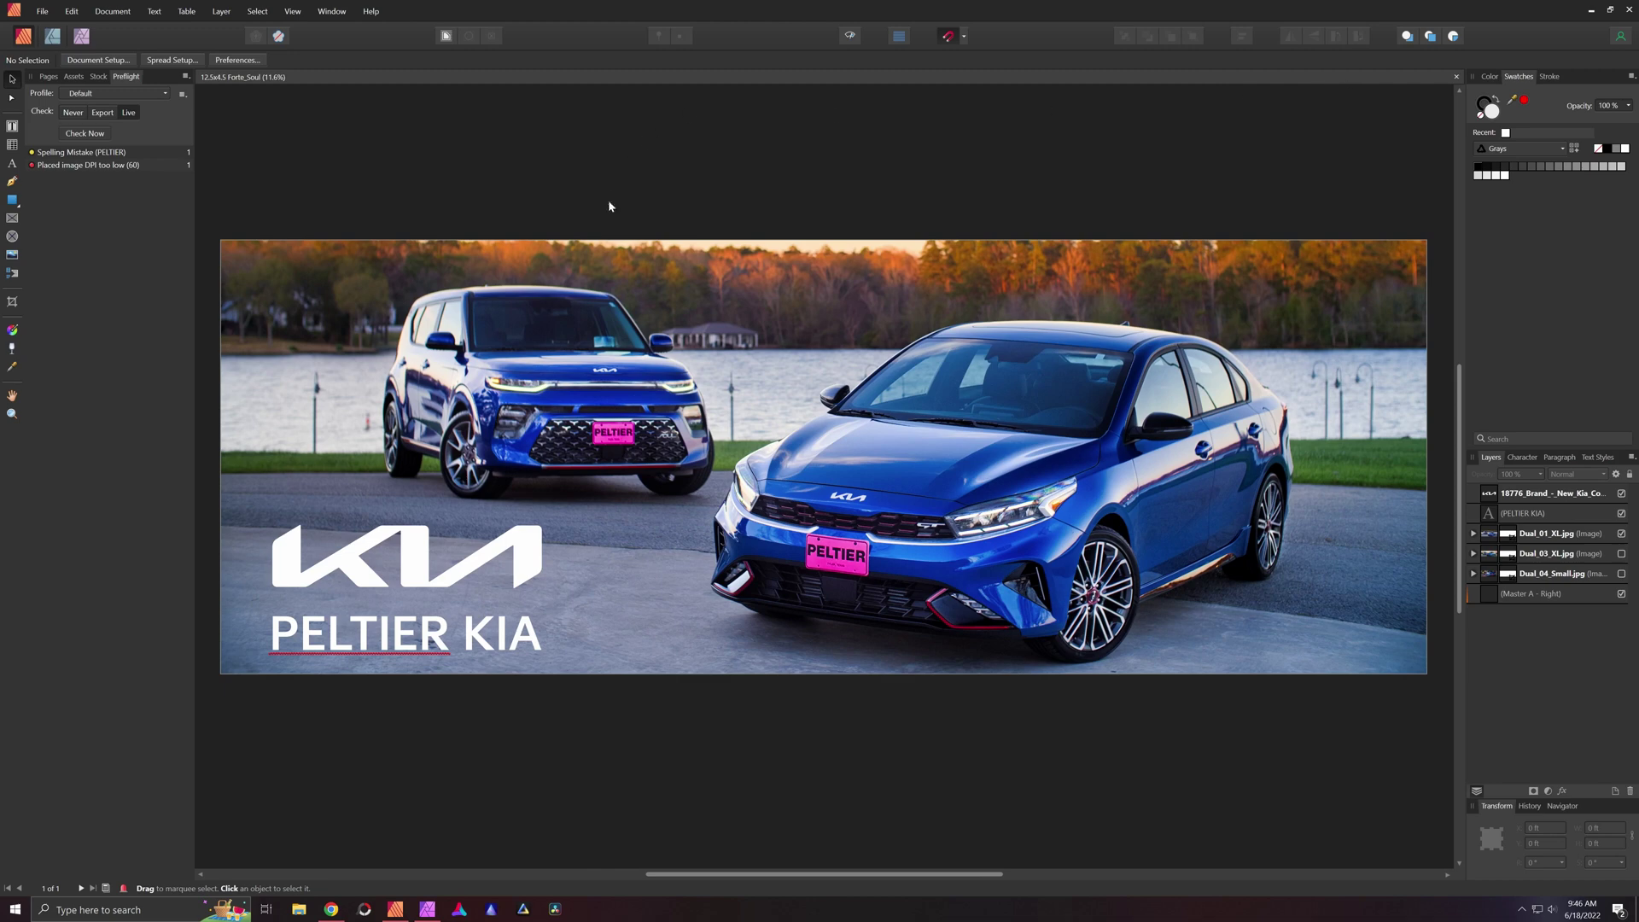
# Close the Forte_Soul banner window so the Lamar billboard template list shows.
pyautogui.moveTo(419, 914)
pyautogui.click(1629, 11)
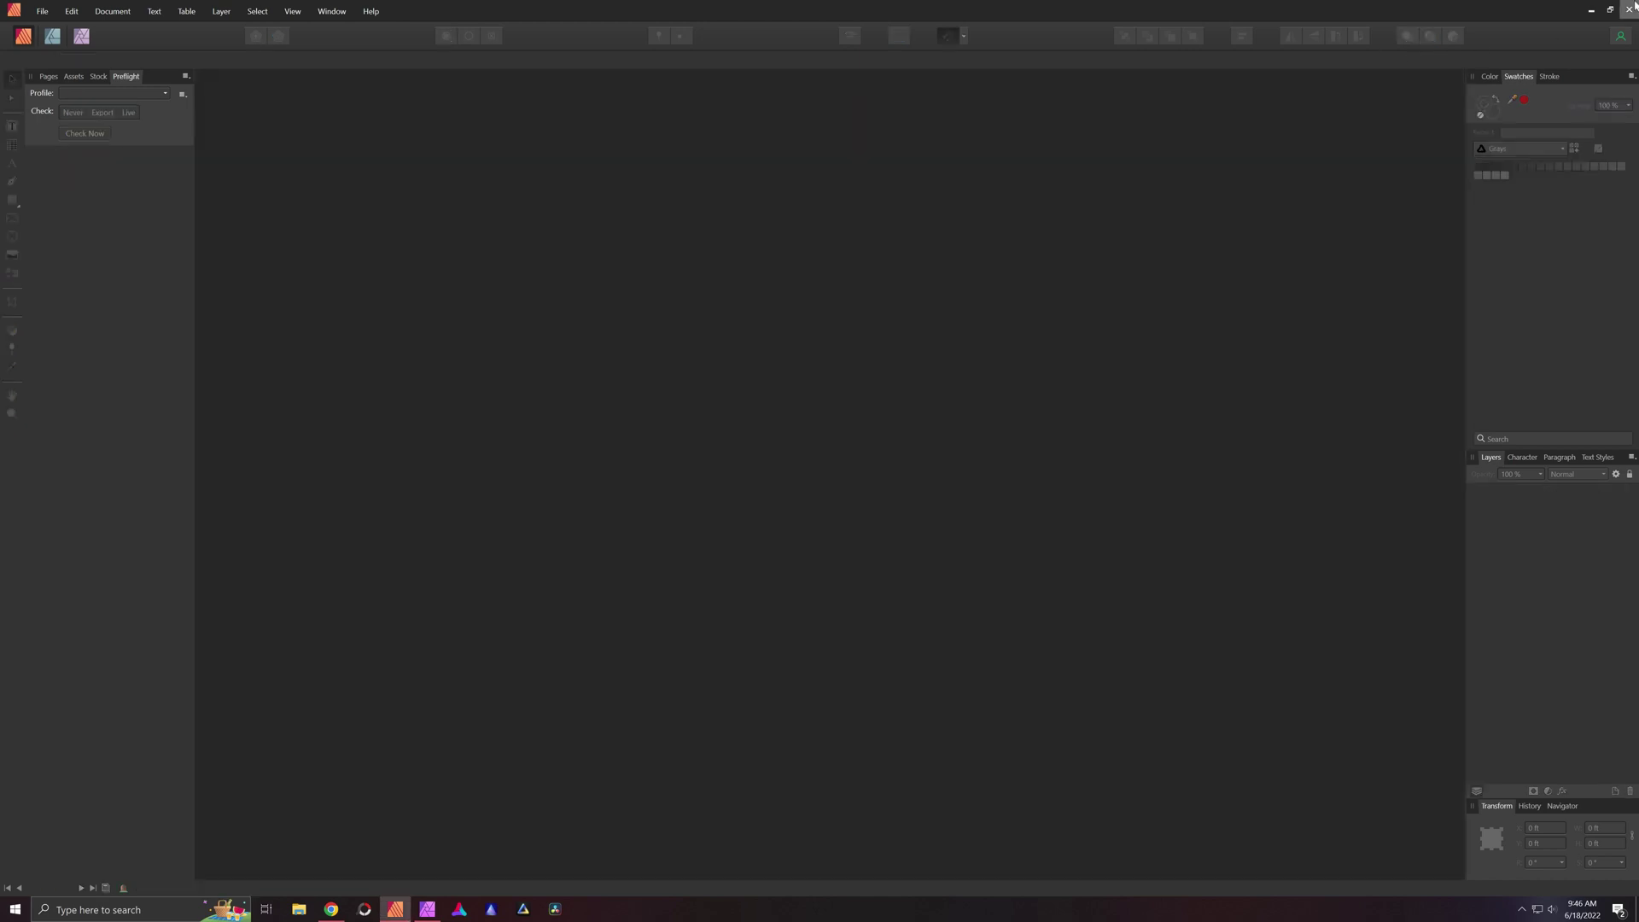
# Scroll Chrome's Lamar page to the Common Bulletin & TriVision table of 4' x 8' to 20' x 80' sizes.
pyautogui.click(331, 909)
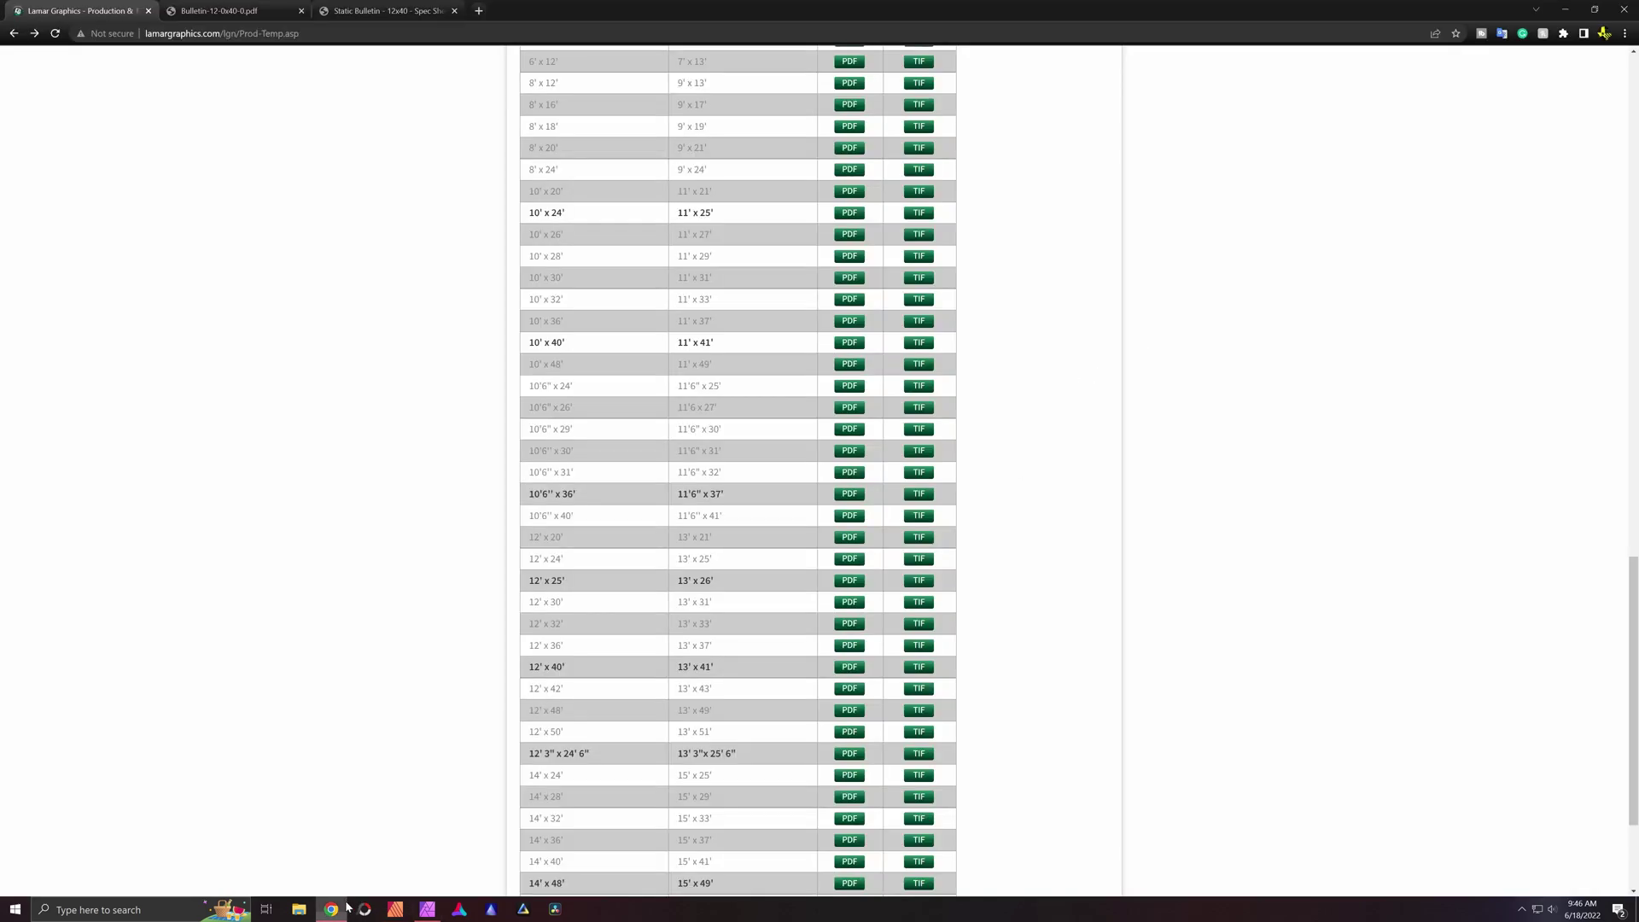
pyautogui.scroll(3, 389, 525)
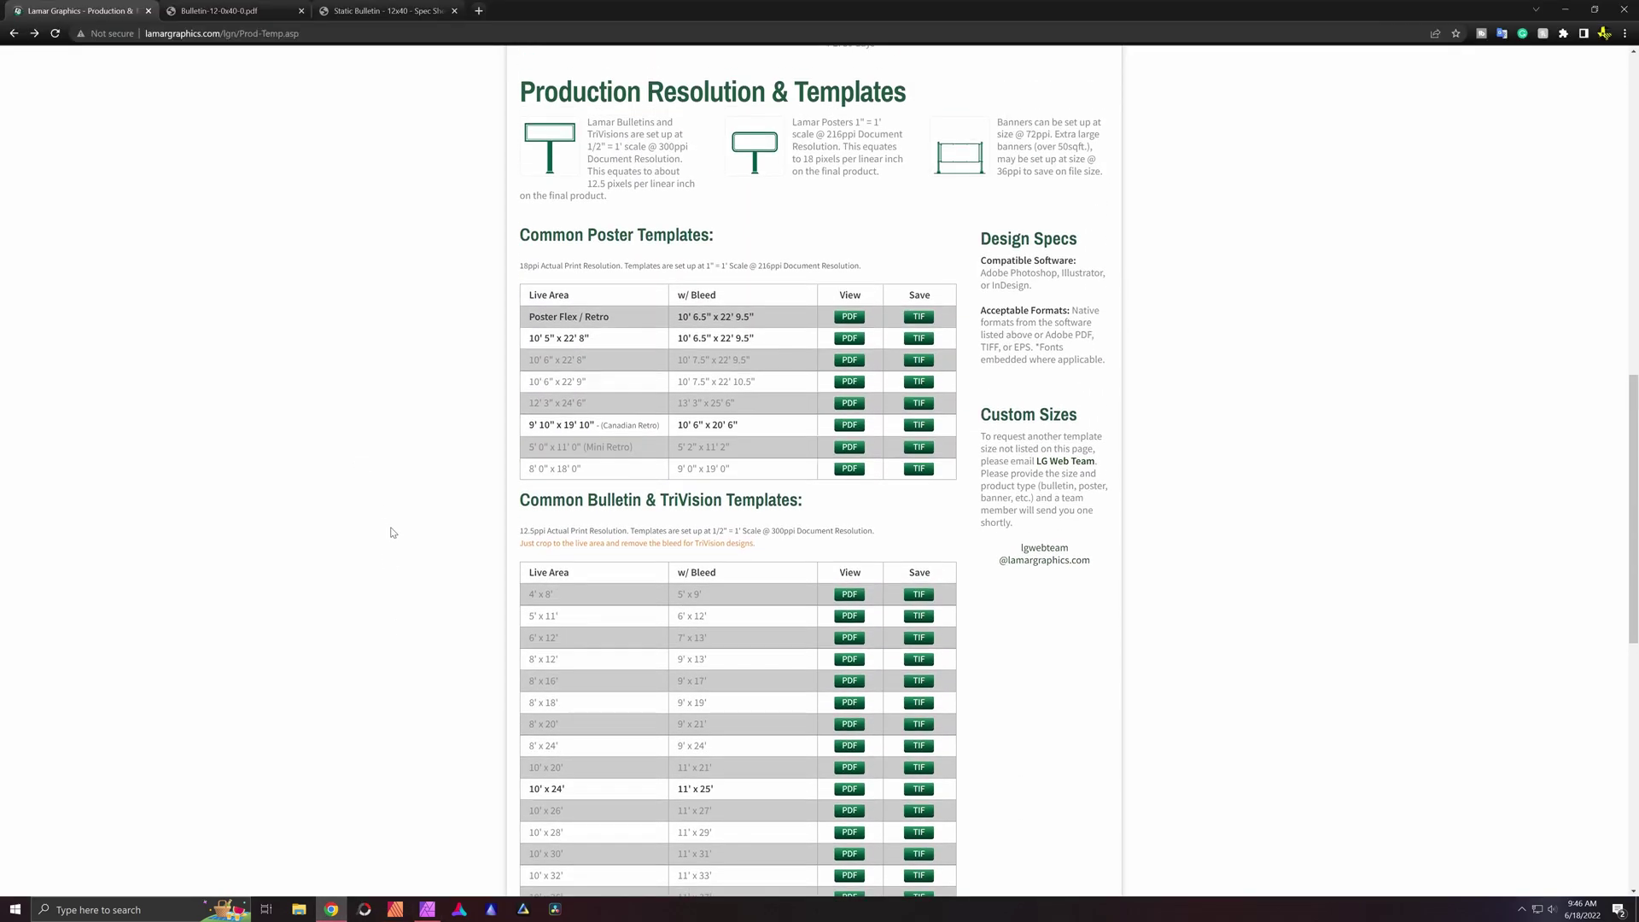
pyautogui.scroll(5, 392, 532)
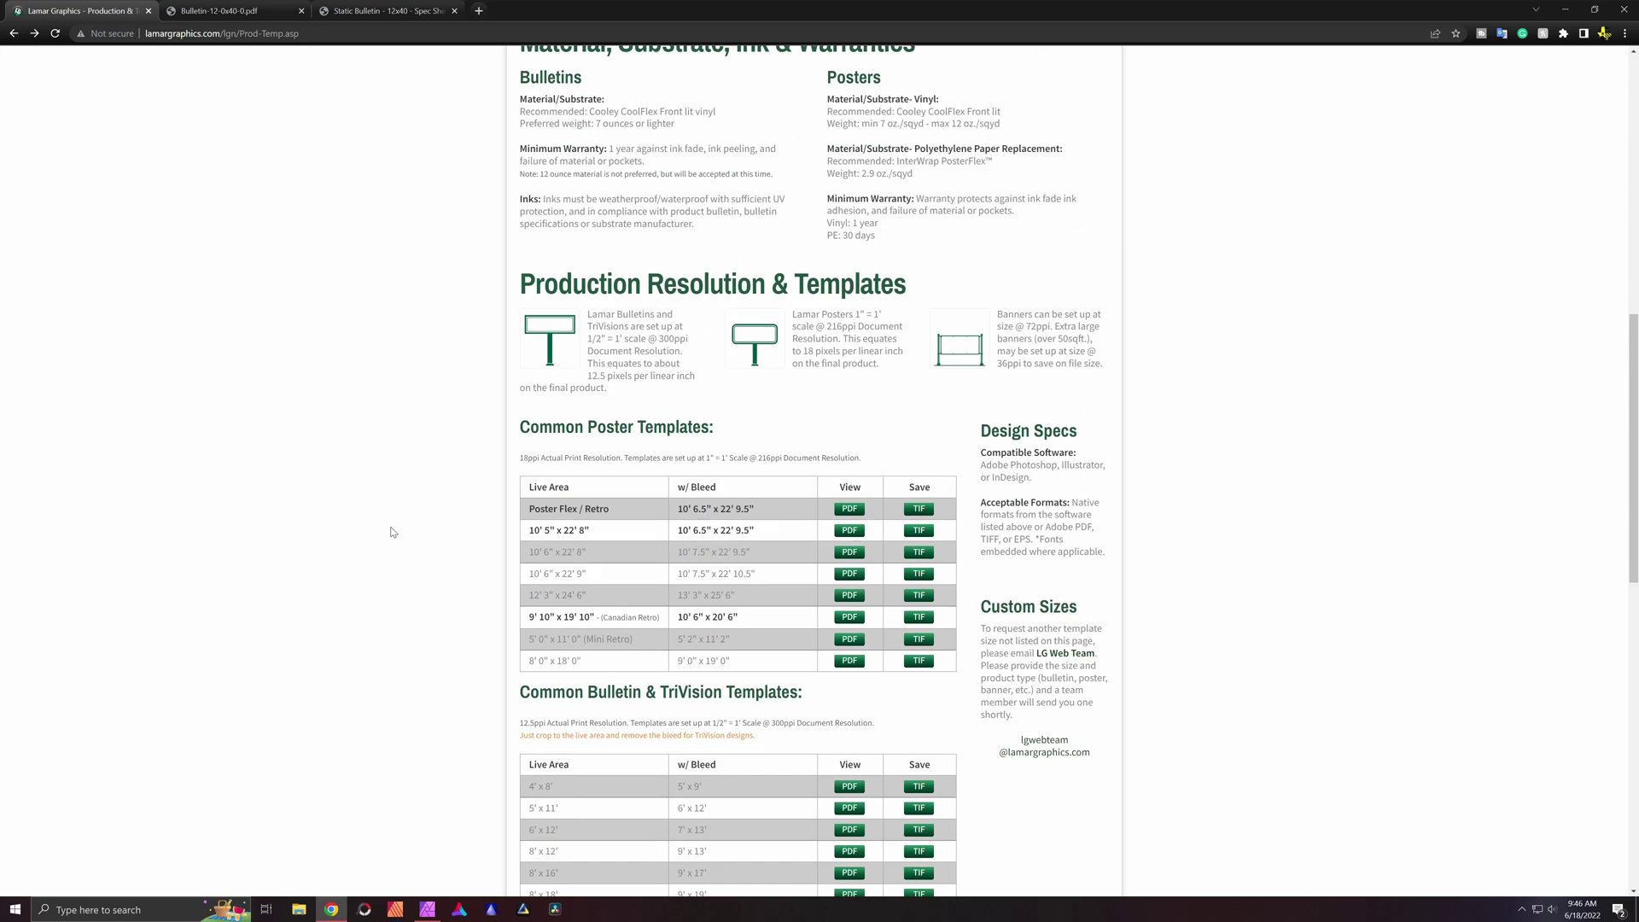
pyautogui.scroll(-3, 392, 532)
pyautogui.scroll(10, 391, 532)
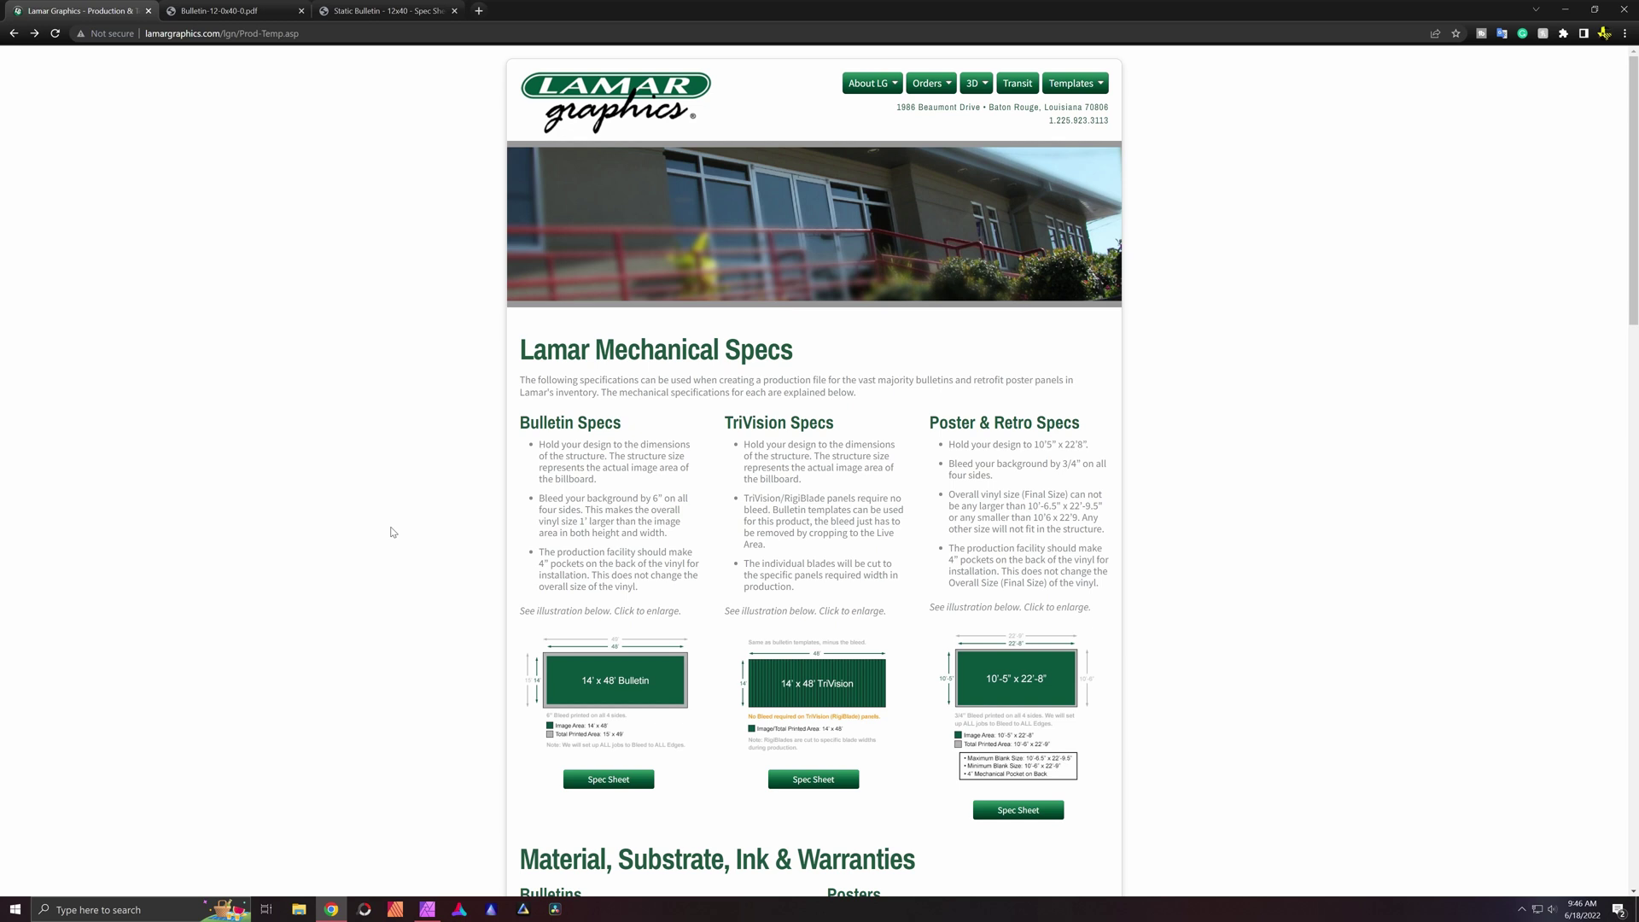
pyautogui.scroll(-3, 391, 532)
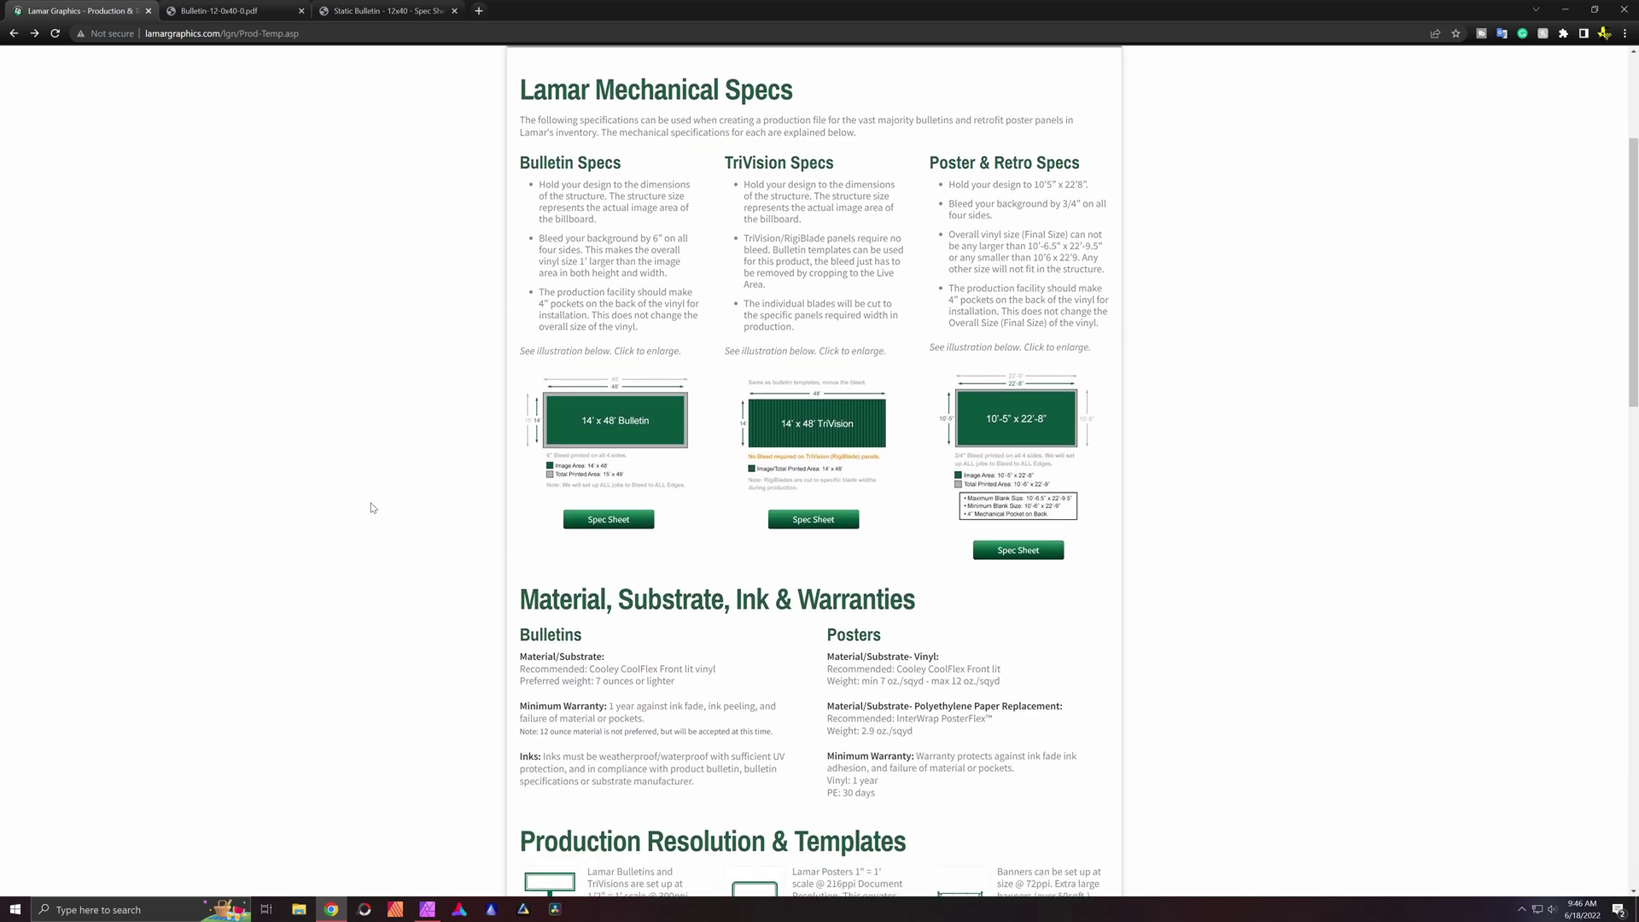
pyautogui.scroll(-4, 372, 508)
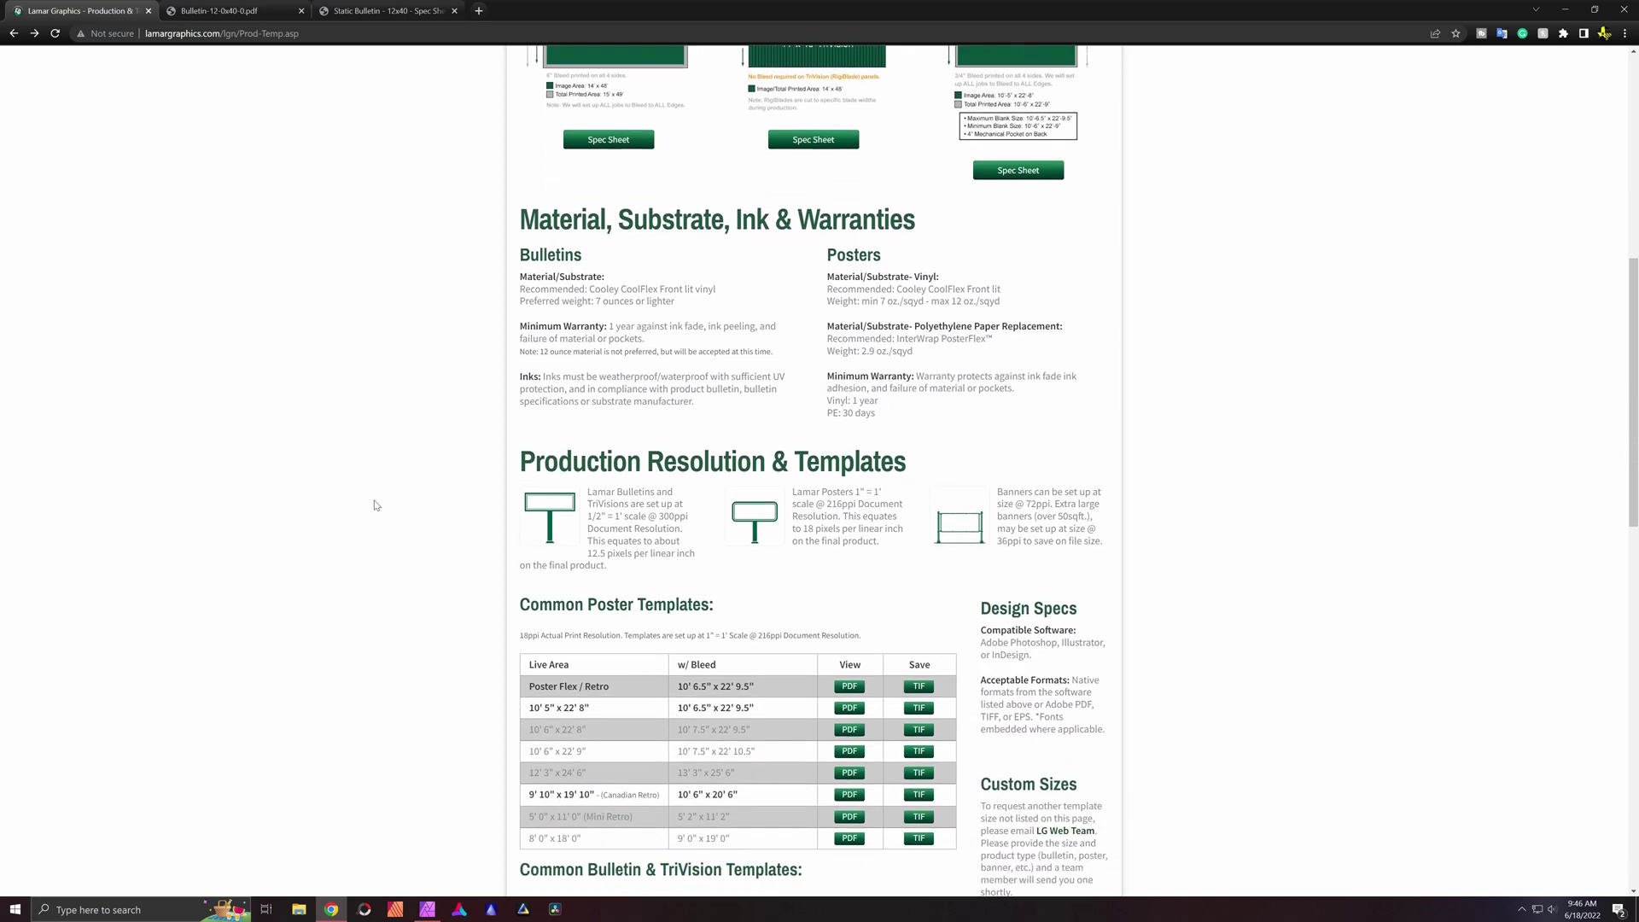
pyautogui.scroll(-5, 376, 505)
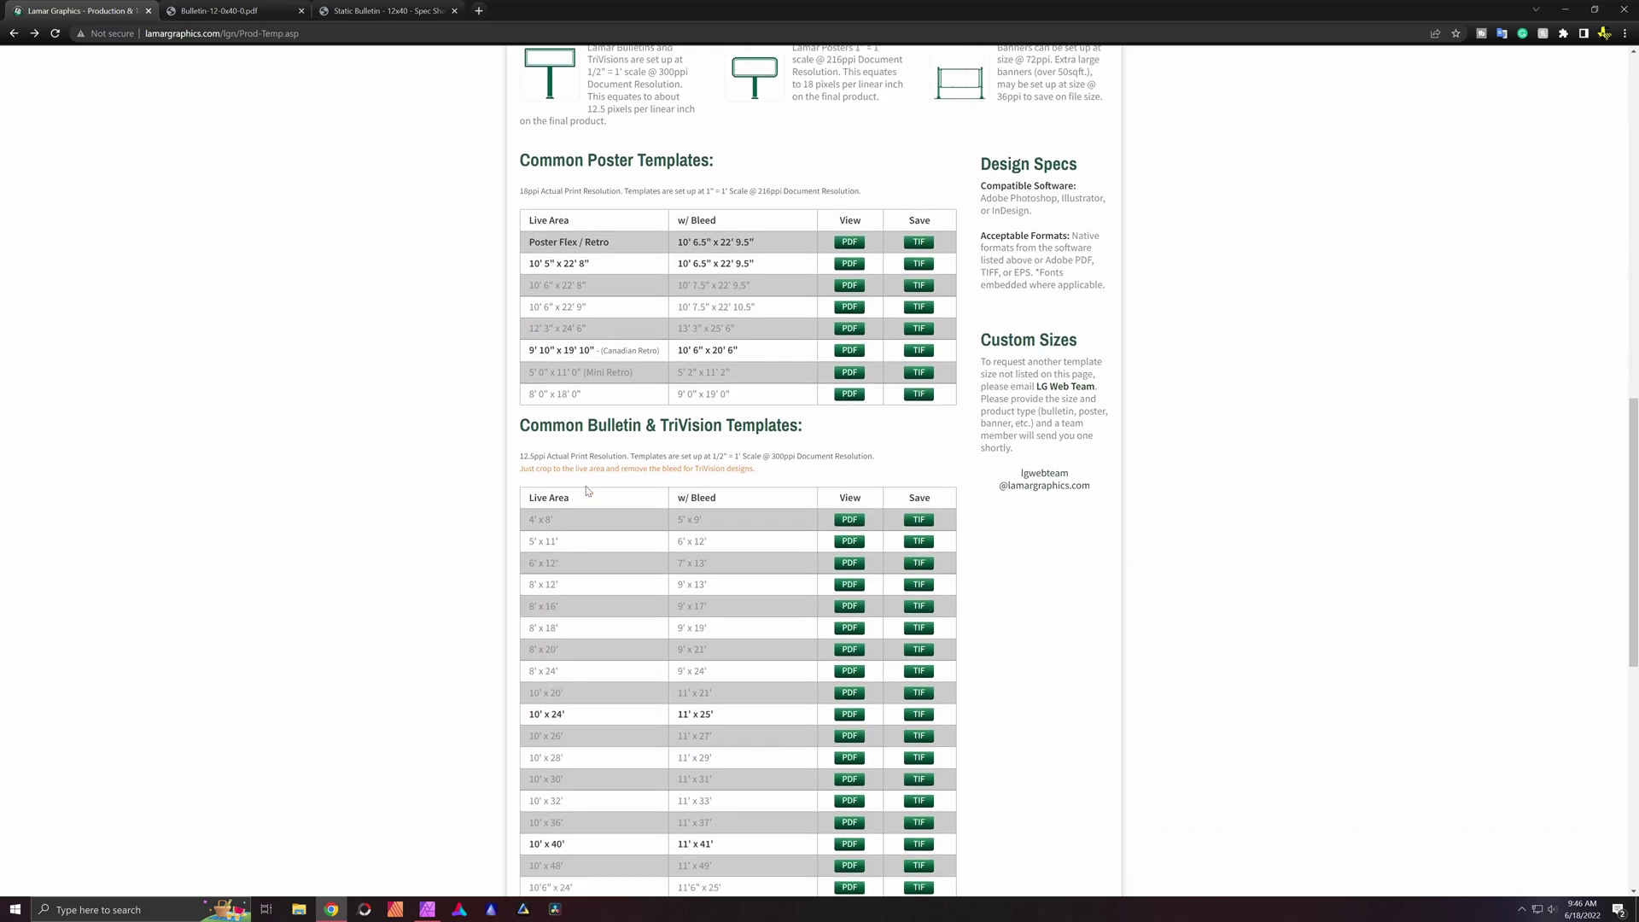
pyautogui.scroll(-2, 587, 490)
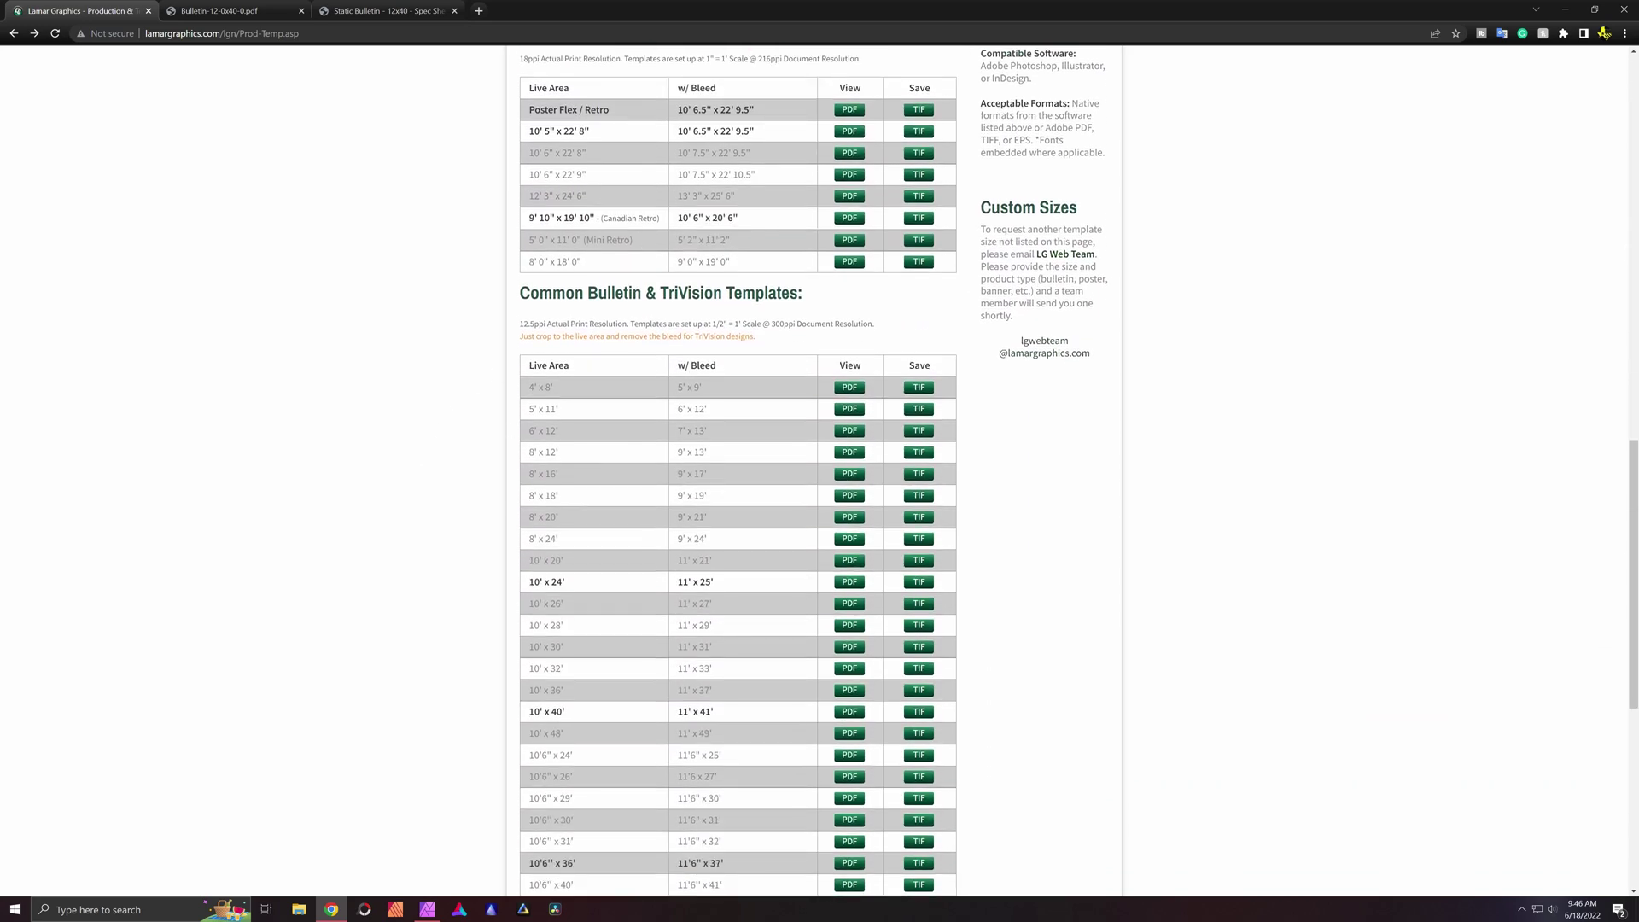
pyautogui.scroll(-2, 587, 422)
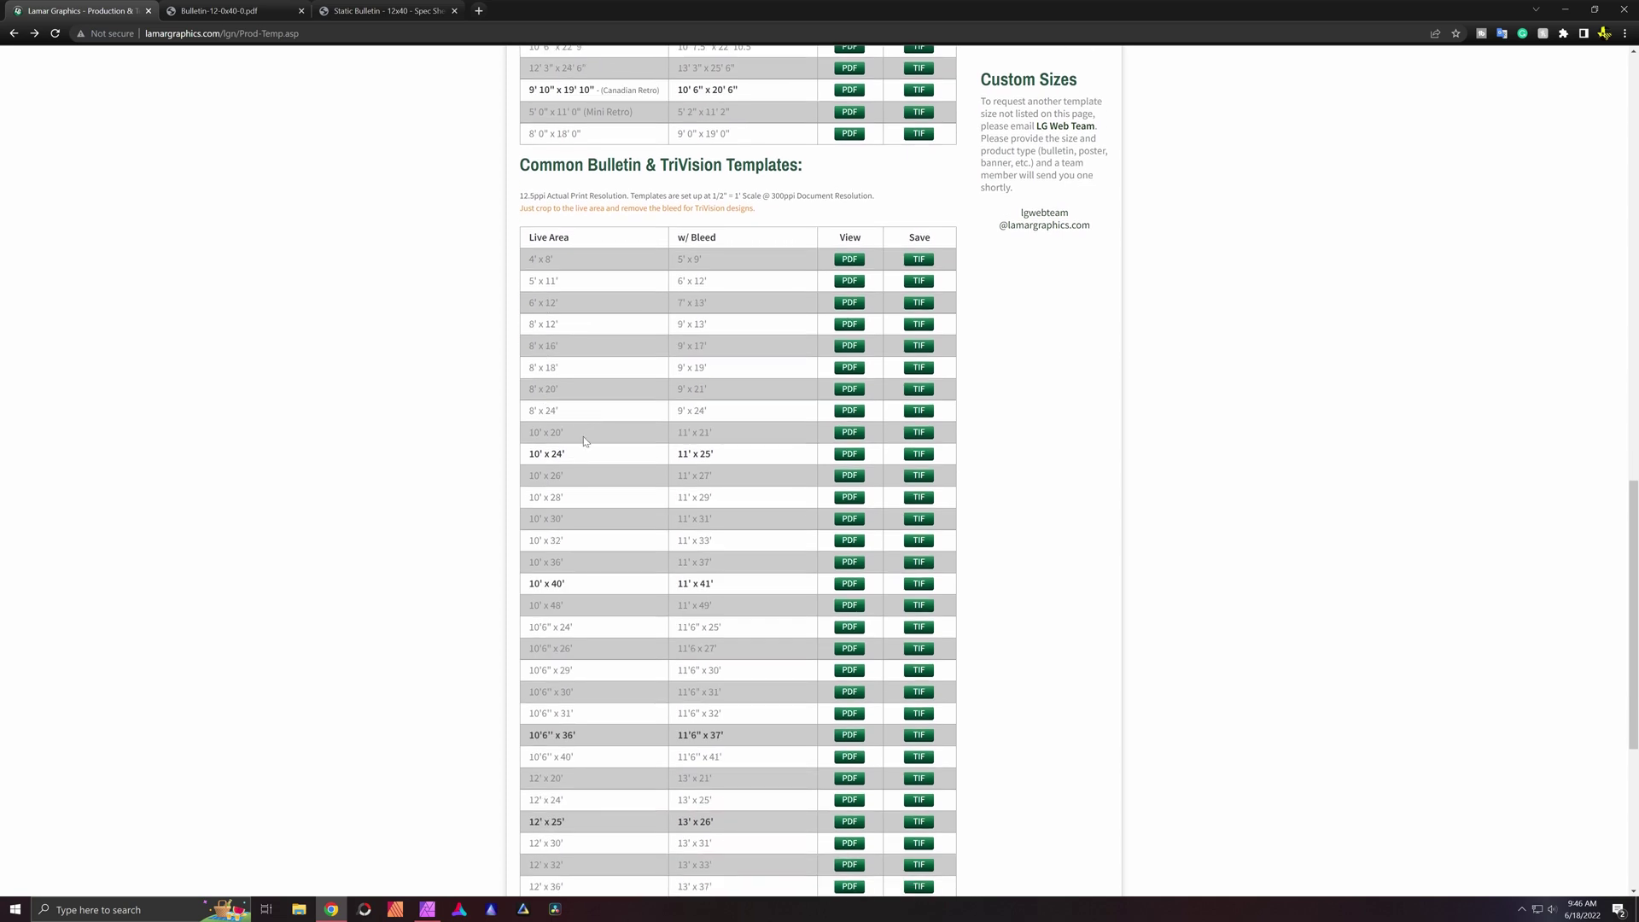
pyautogui.scroll(-2, 586, 441)
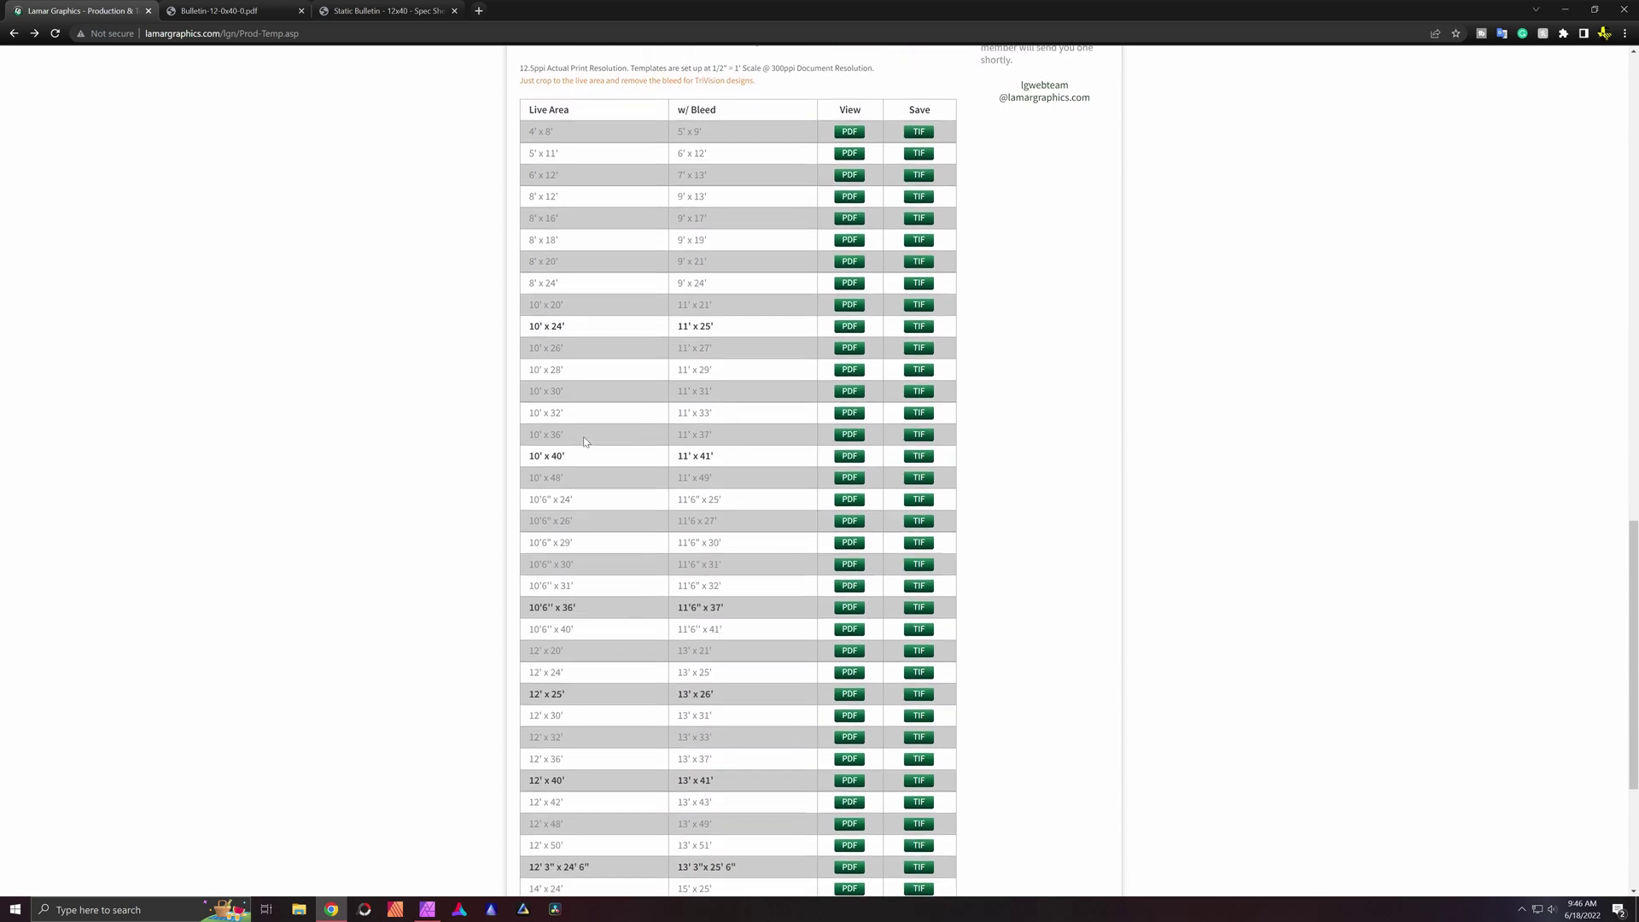
pyautogui.scroll(1, 585, 441)
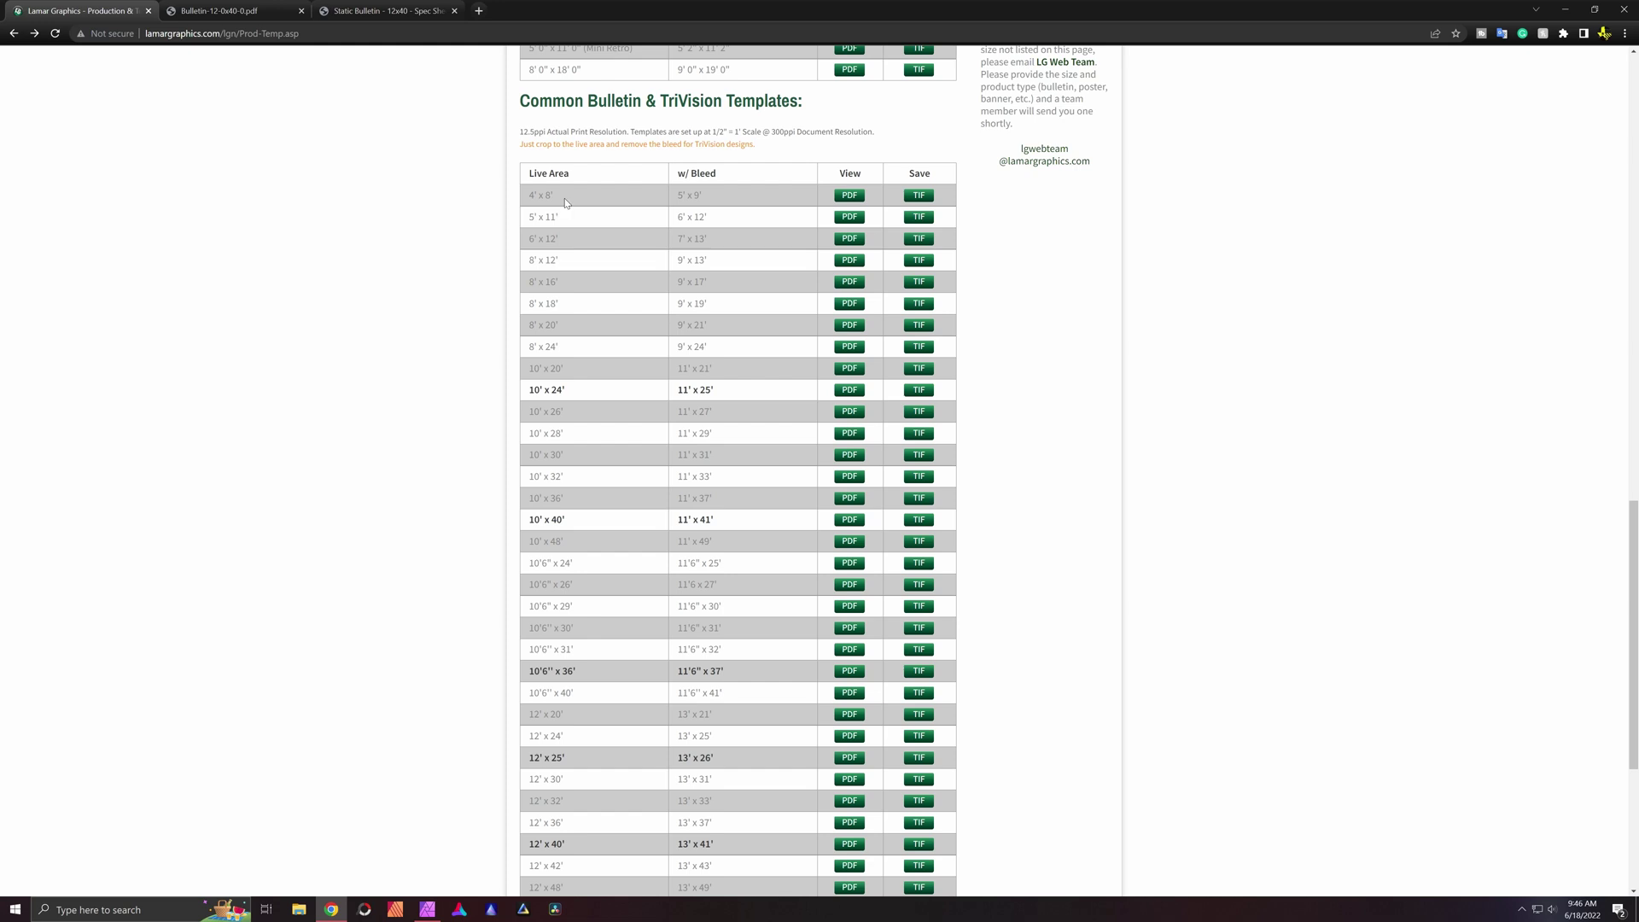
pyautogui.scroll(-5, 585, 453)
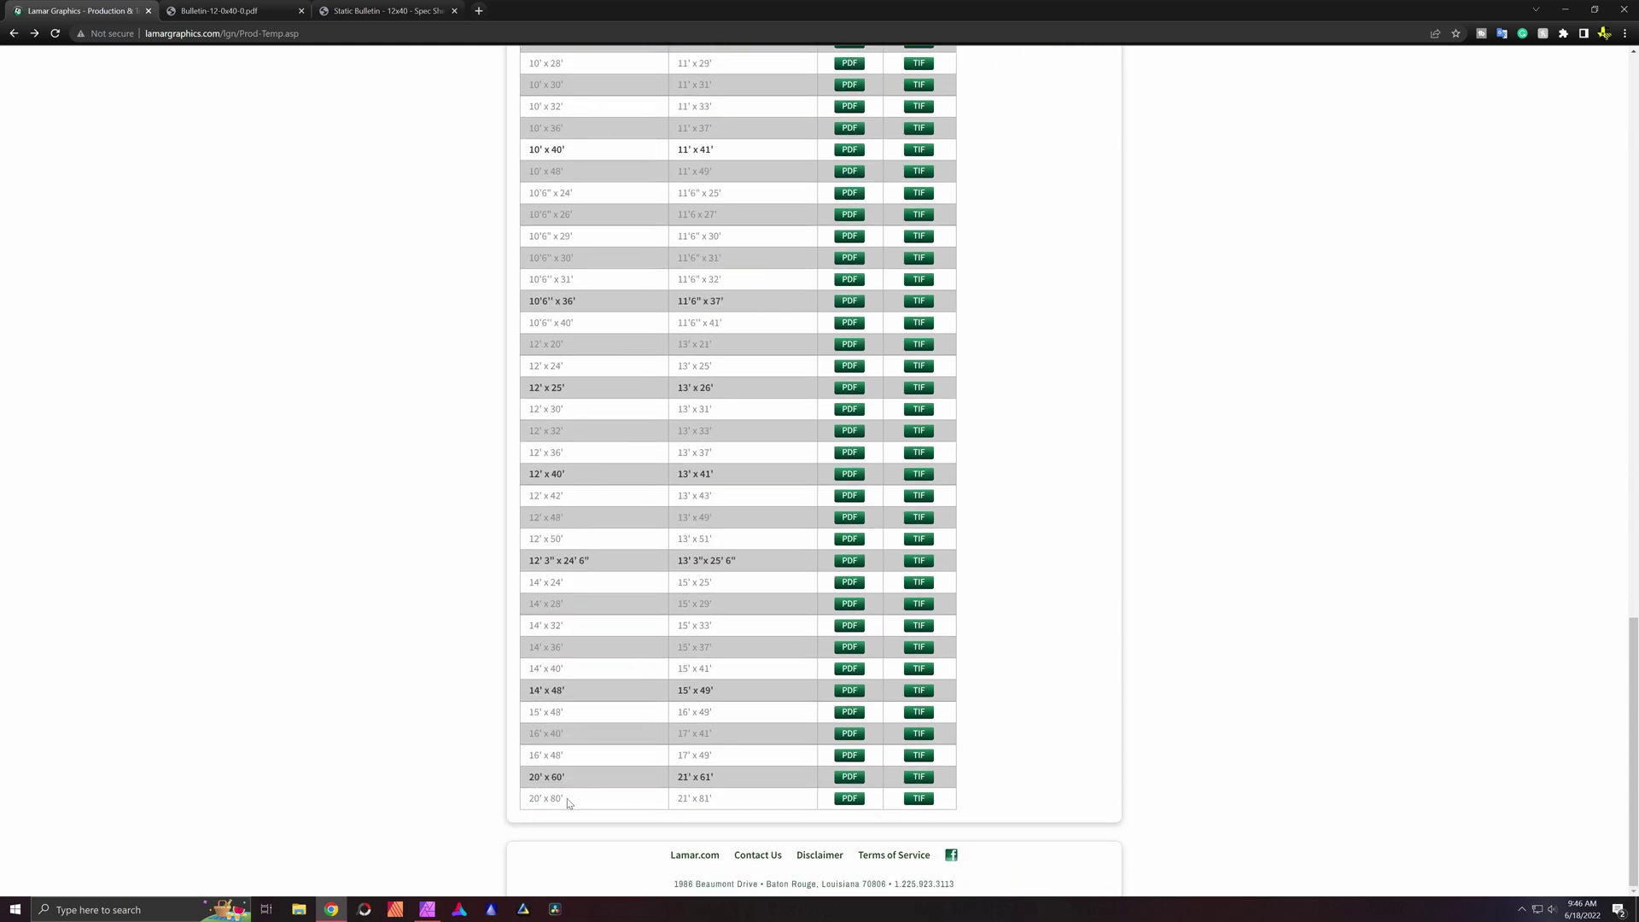
pyautogui.scroll(5, 448, 741)
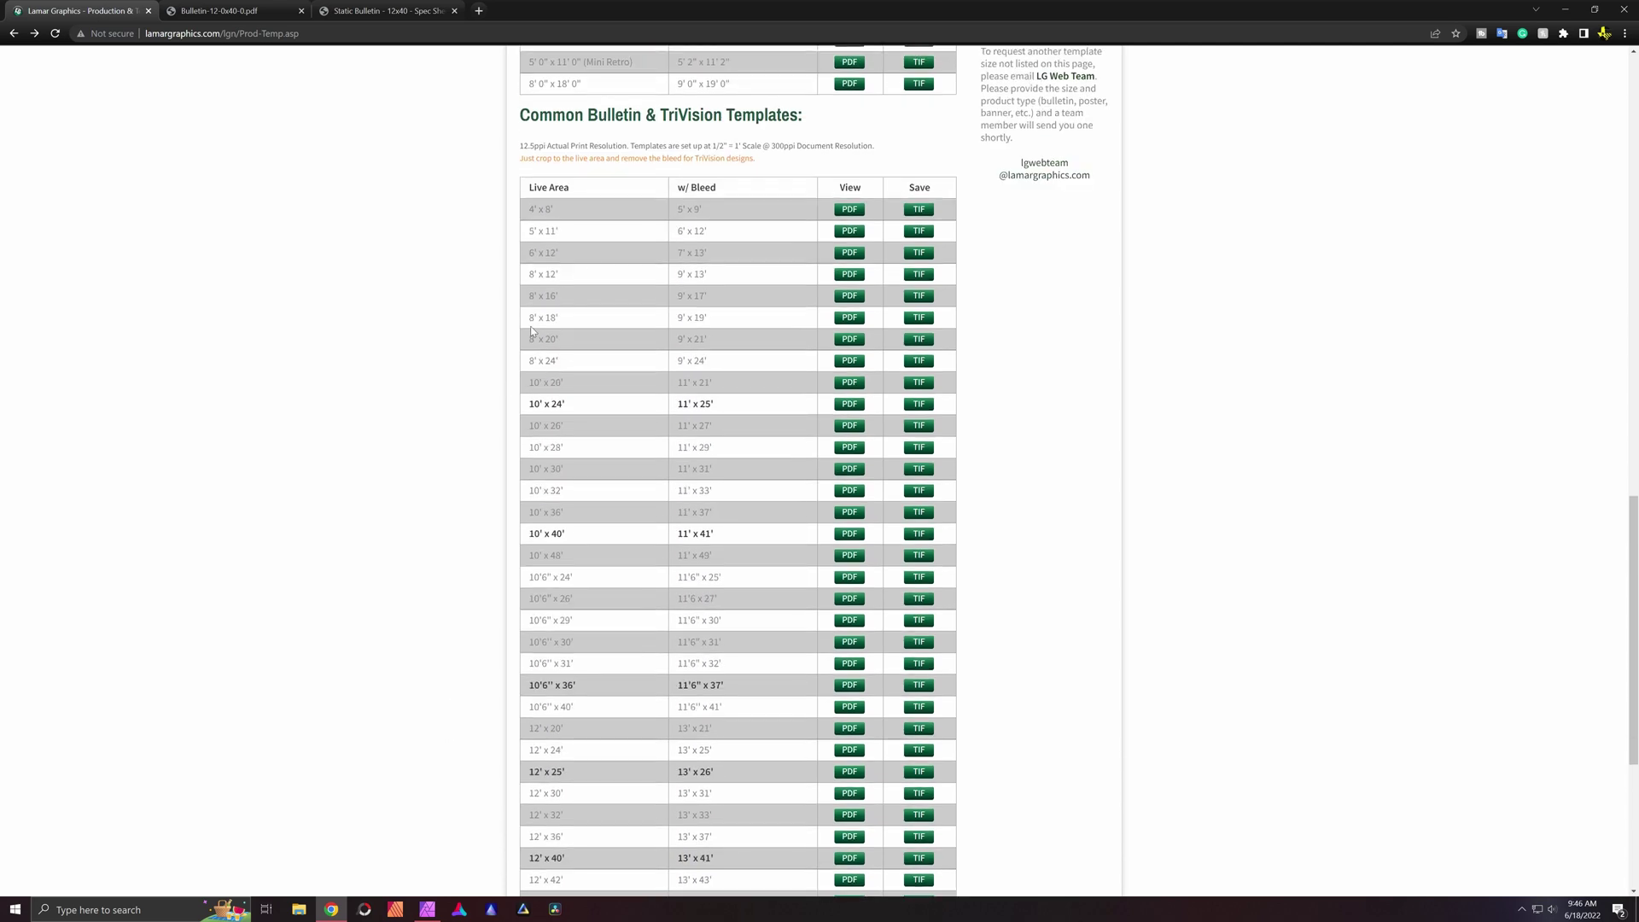
pyautogui.scroll(-1, 728, 193)
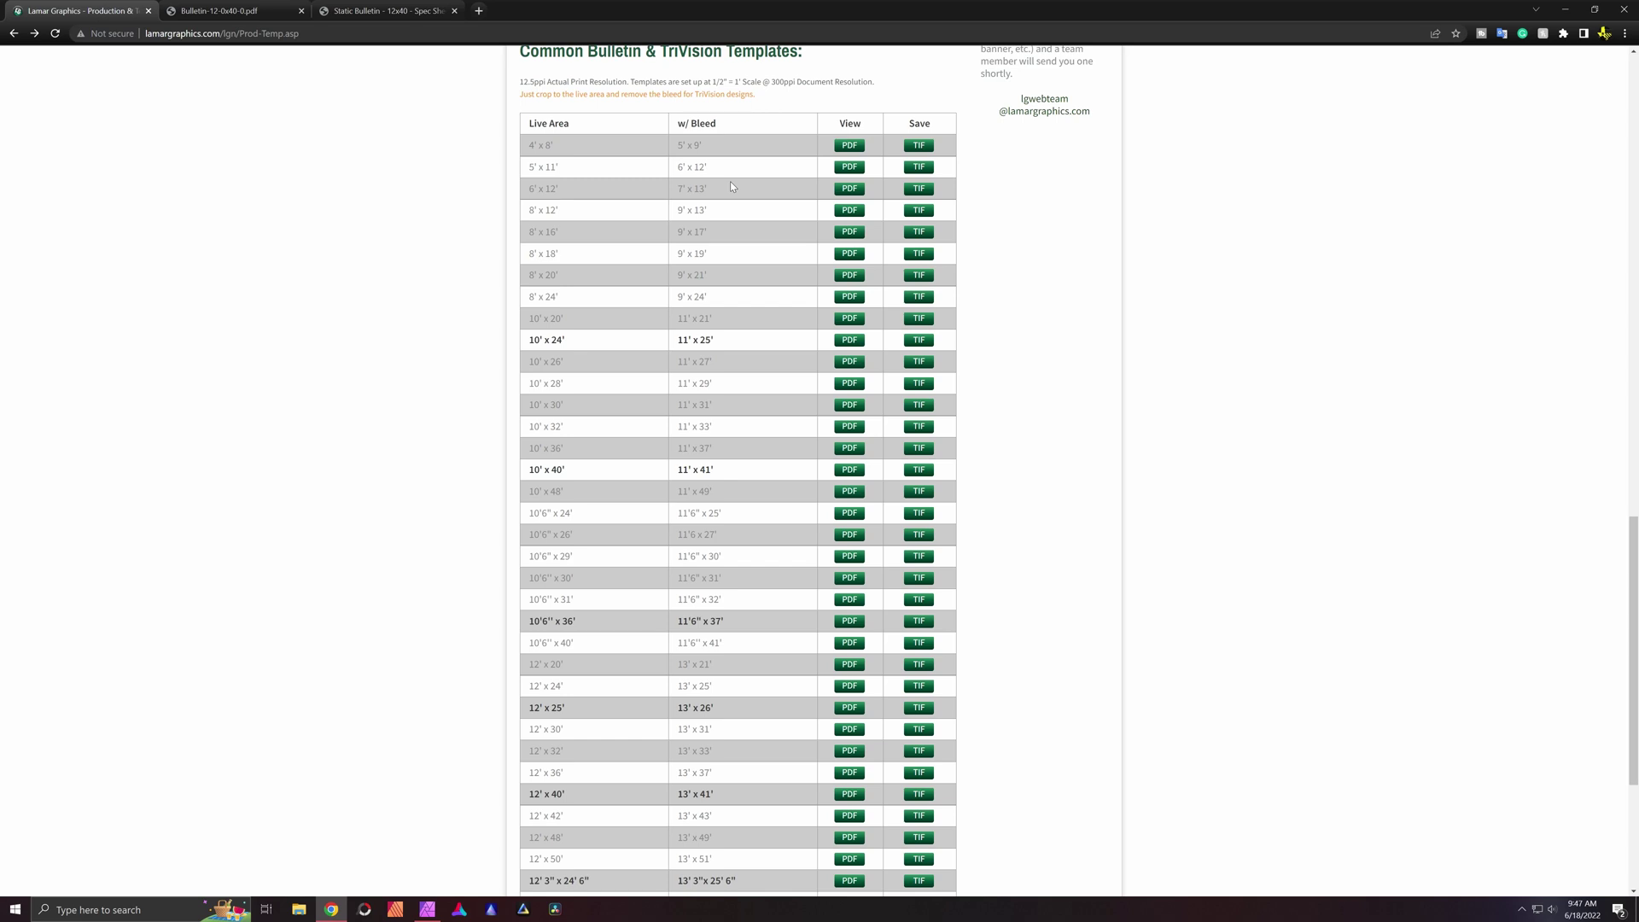
pyautogui.moveTo(551, 146)
pyautogui.mouseDown()
pyautogui.moveTo(526, 149)
pyautogui.moveTo(530, 47)
pyautogui.moveTo(563, 142)
pyautogui.moveTo(530, 47)
pyautogui.moveTo(550, 146)
pyautogui.mouseUp()
pyautogui.moveTo(673, 149); pyautogui.dragTo(719, 148)
pyautogui.moveTo(704, 142)
pyautogui.mouseDown()
pyautogui.moveTo(679, 146)
pyautogui.moveTo(716, 145)
pyautogui.mouseUp()
pyautogui.click(718, 208)
pyautogui.scroll(-4, 718, 209)
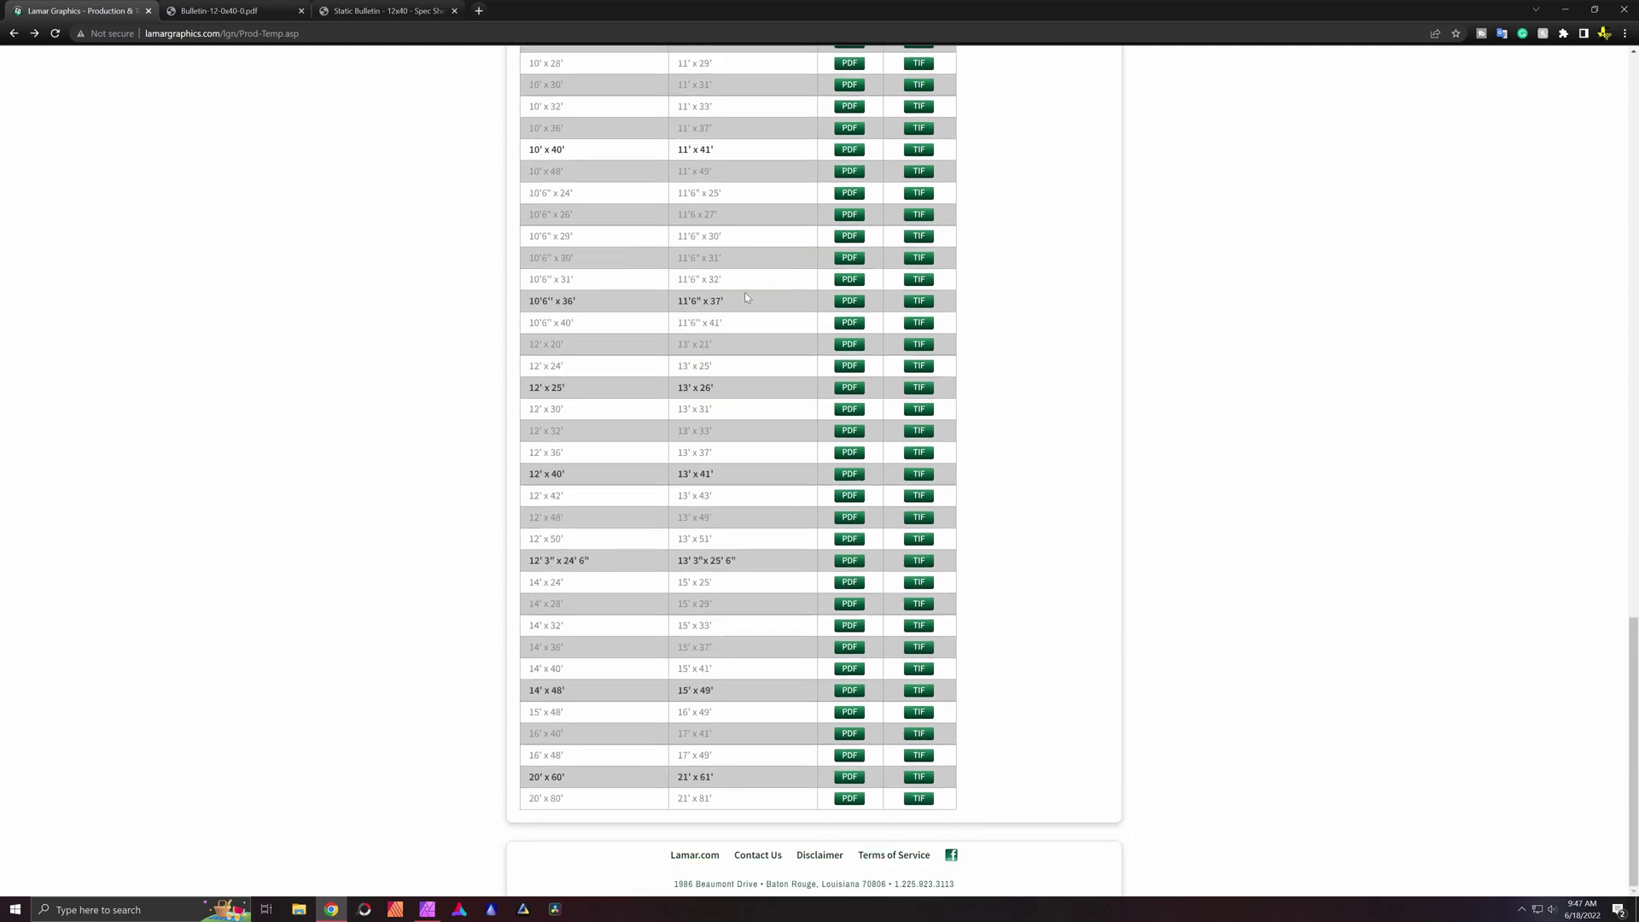
pyautogui.moveTo(683, 803); pyautogui.dragTo(663, 807)
pyautogui.click(754, 784)
pyautogui.scroll(4, 755, 784)
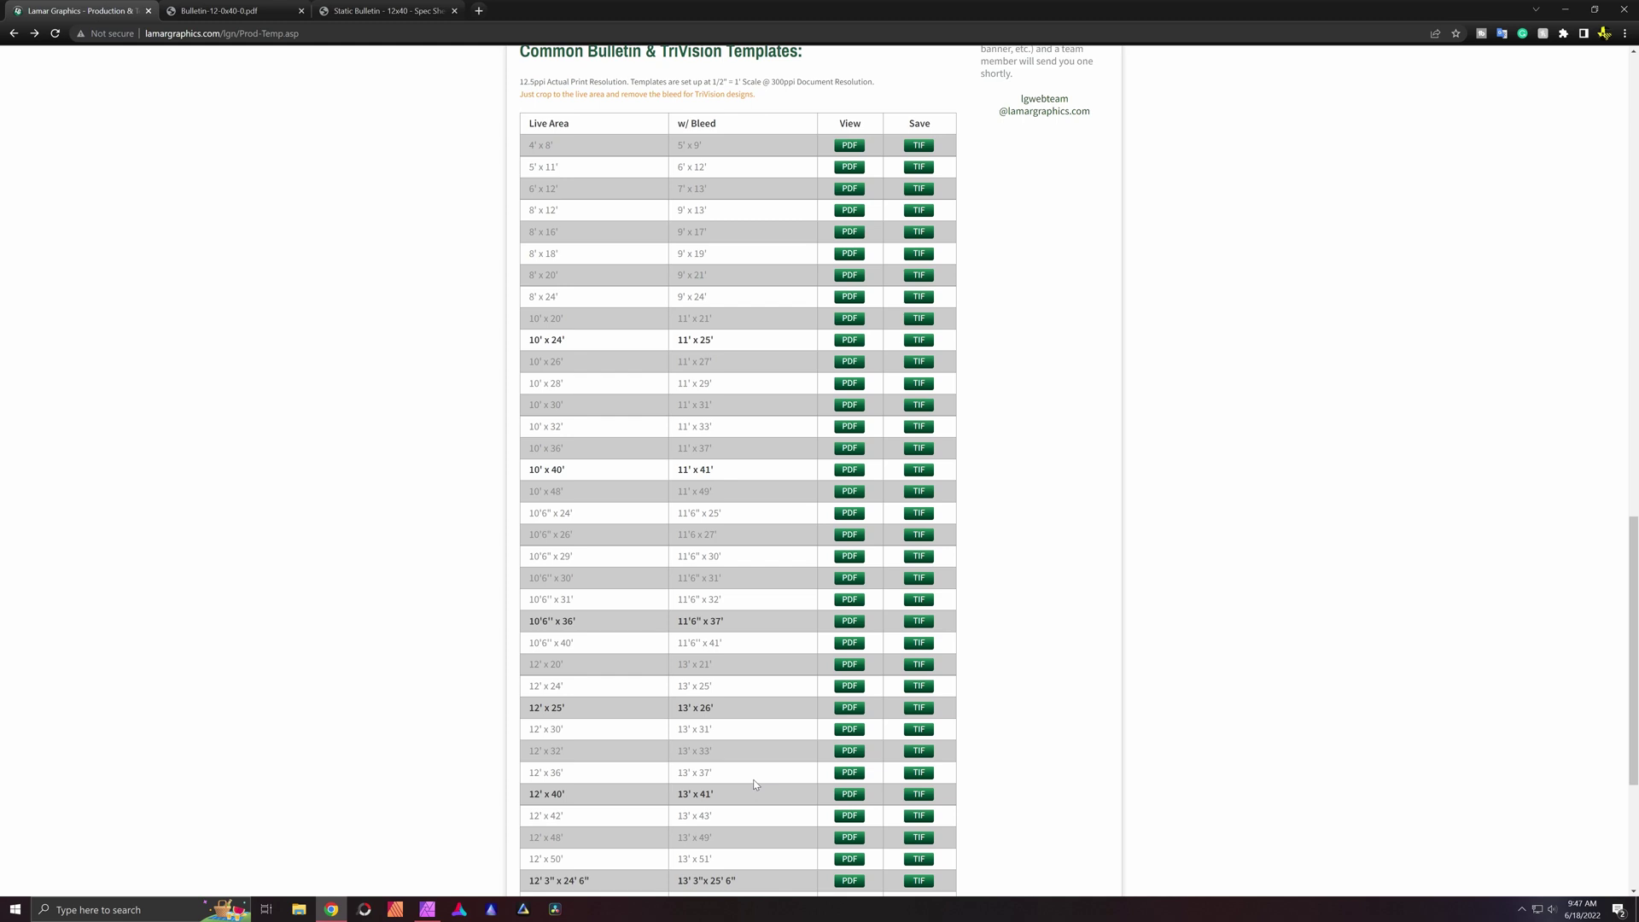
pyautogui.scroll(1, 754, 784)
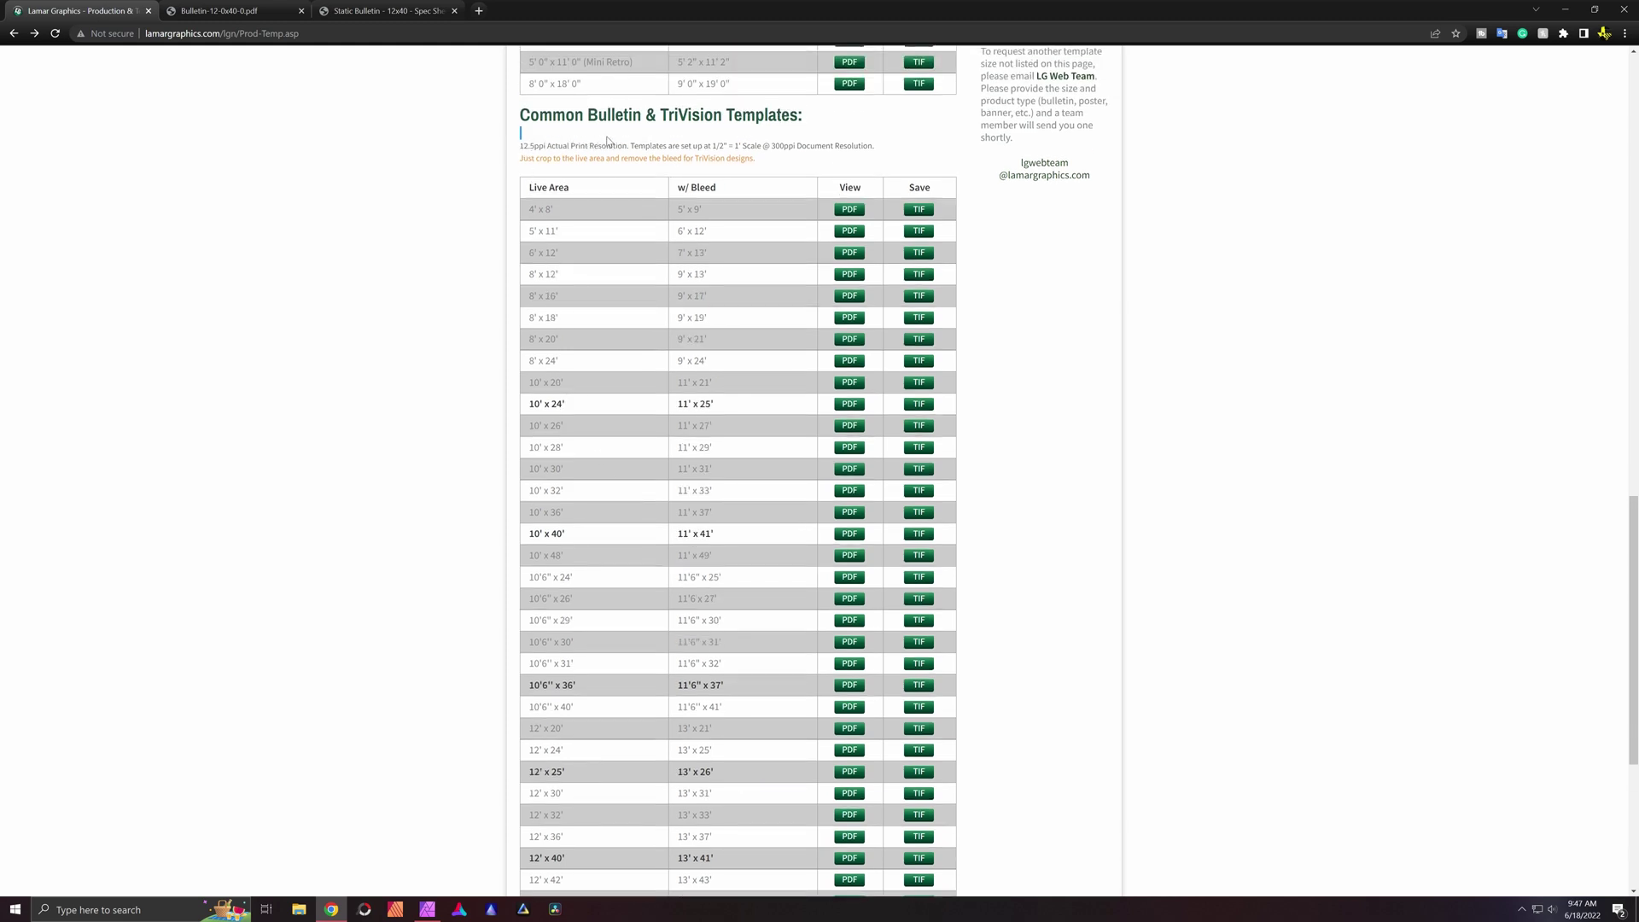
pyautogui.moveTo(520, 146); pyautogui.dragTo(890, 175)
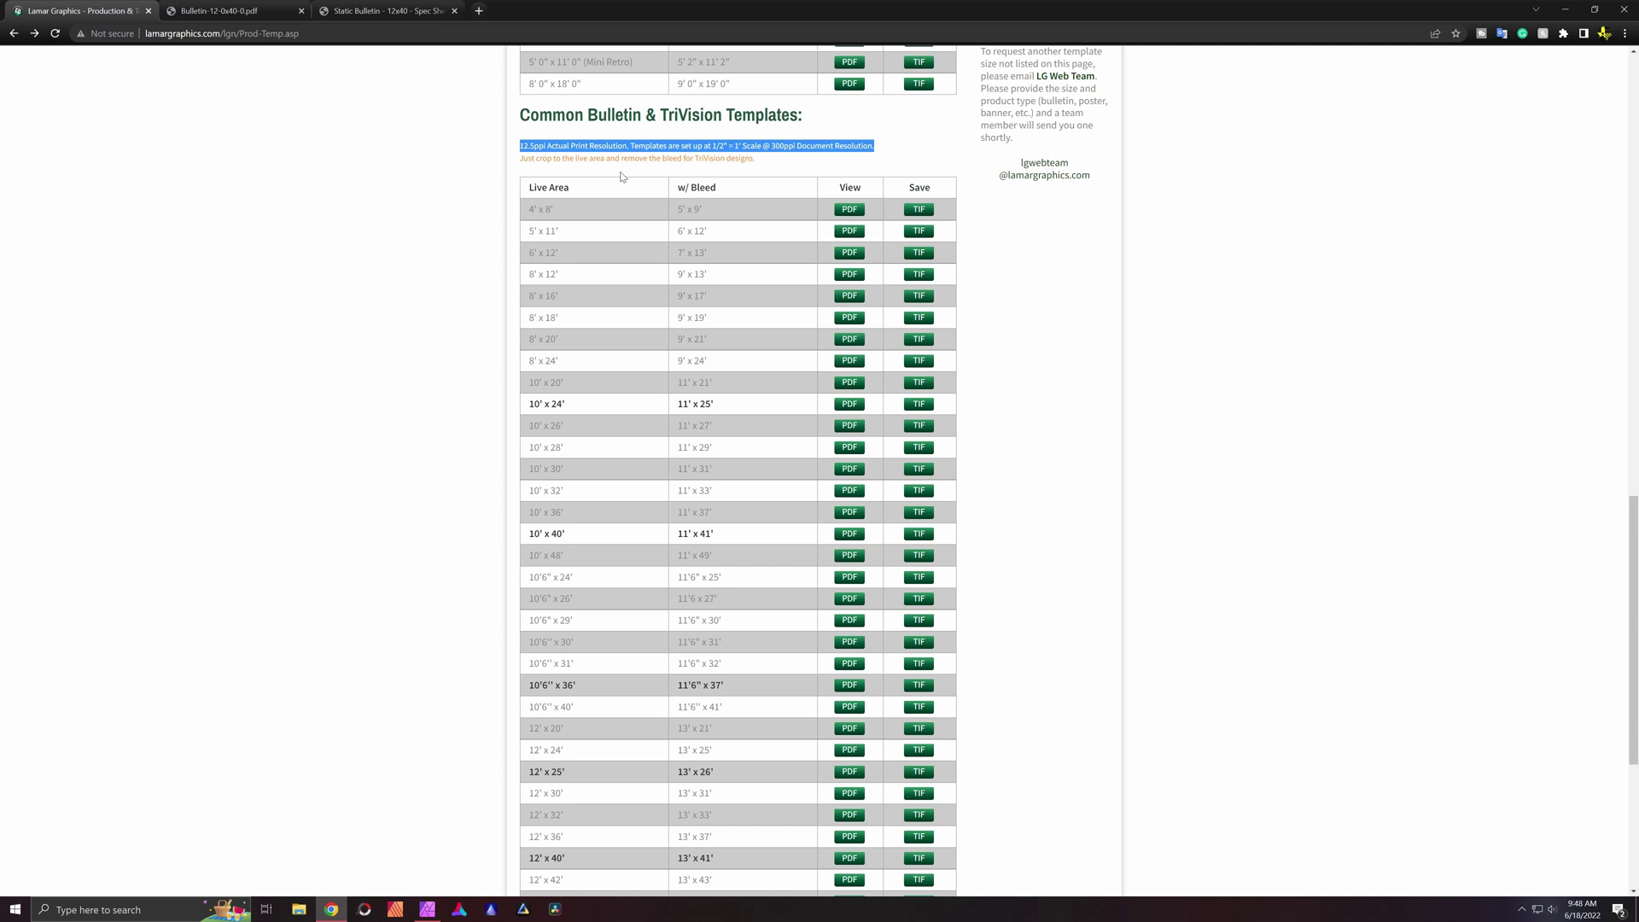
# Select the 5' x 9' bleed size for the 4' x 8' bulletin in the templates table.
pyautogui.click(566, 165)
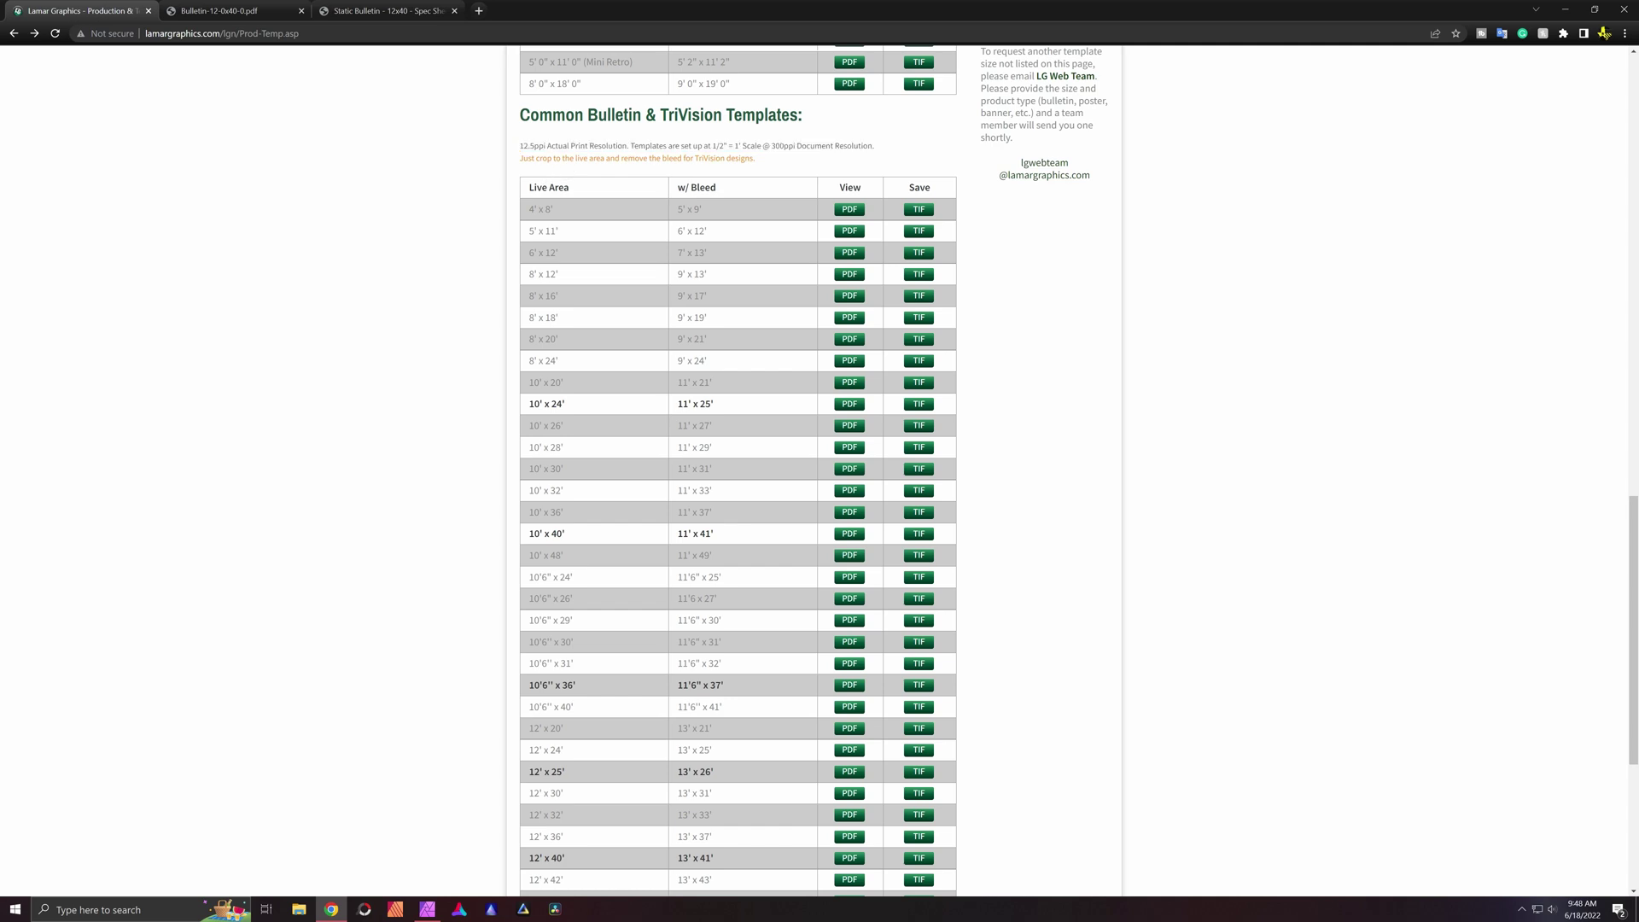
pyautogui.tripleClick(715, 210)
# Compare the 12' x 40' bulletin template PDF against the Lamar templates table.
pyautogui.click(269, 11)
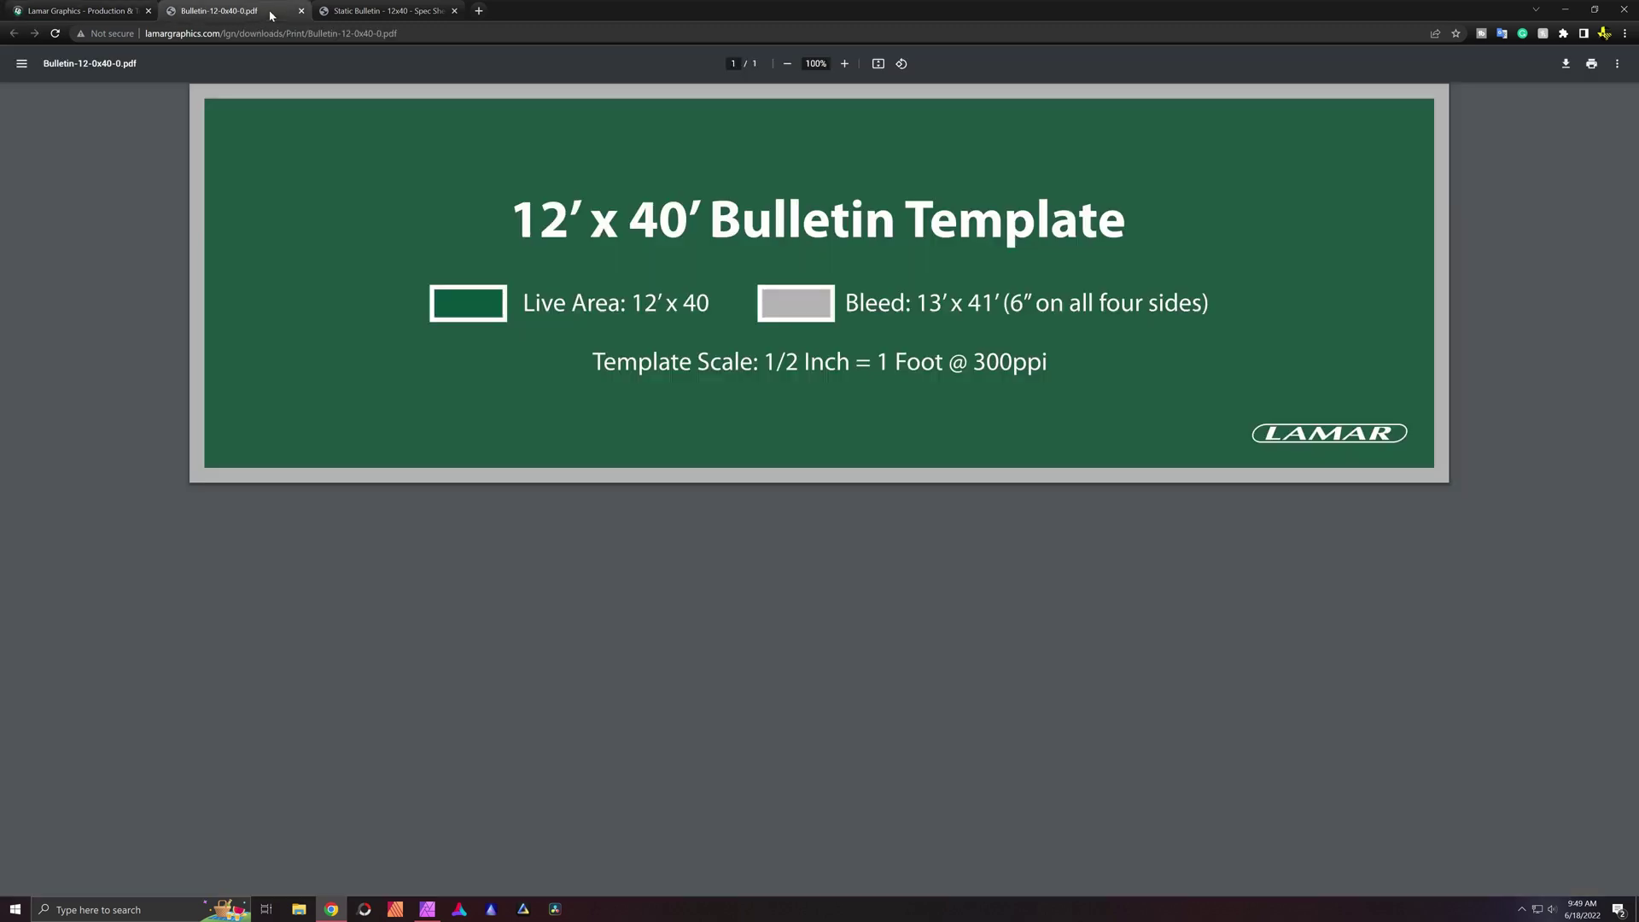
pyautogui.click(81, 11)
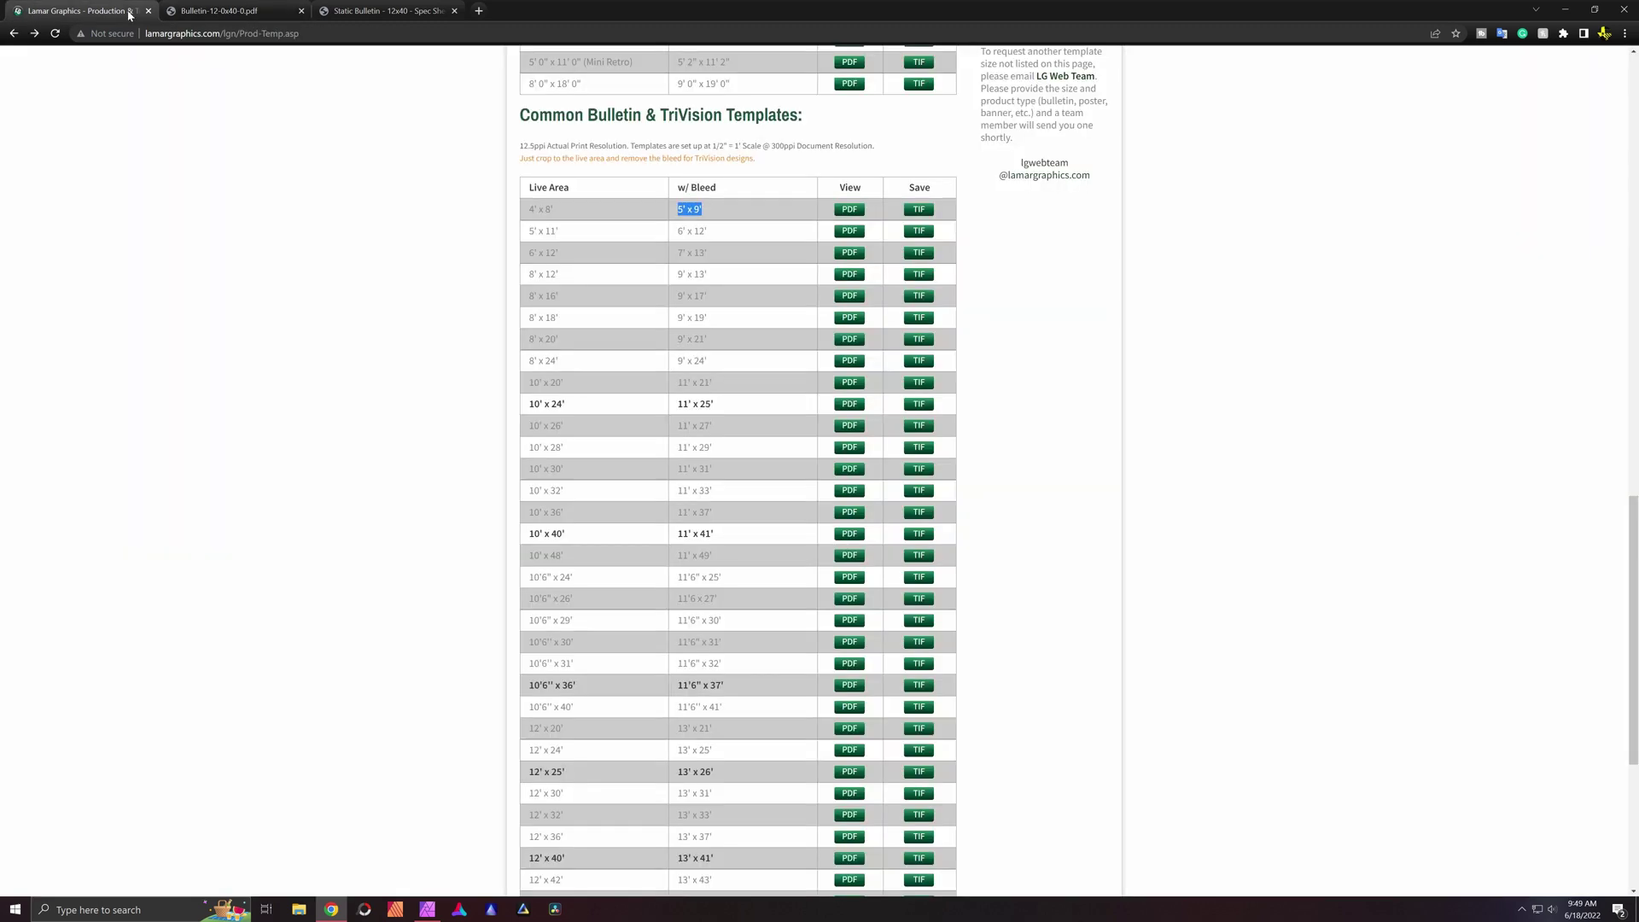
pyautogui.scroll(-2, 551, 357)
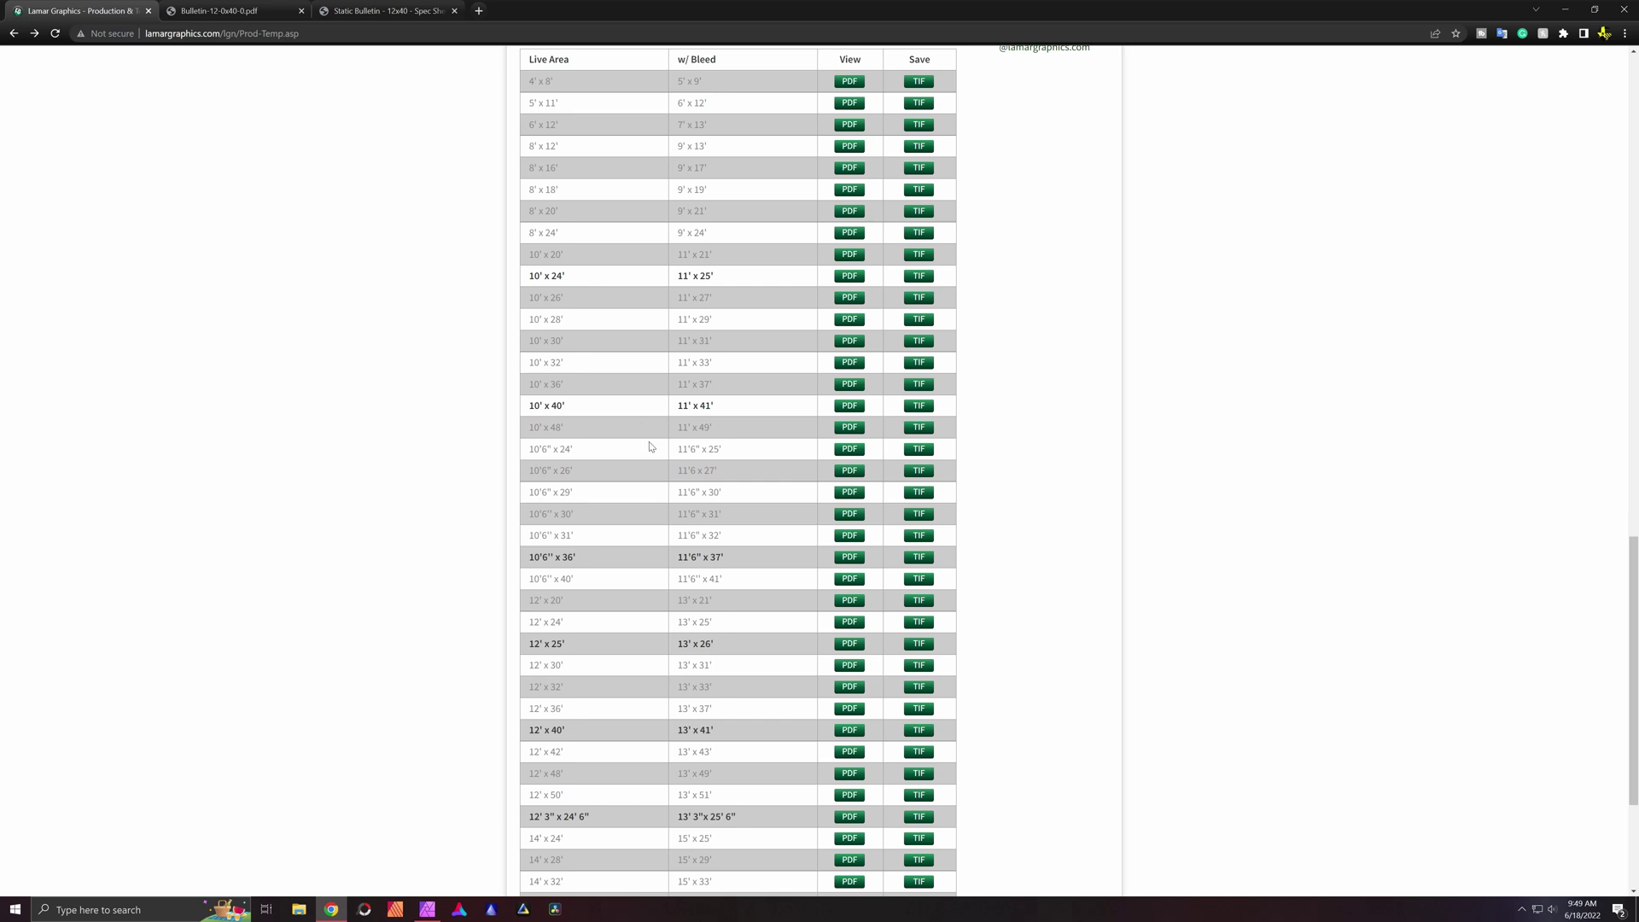
pyautogui.scroll(-1, 653, 446)
pyautogui.scroll(-3, 673, 617)
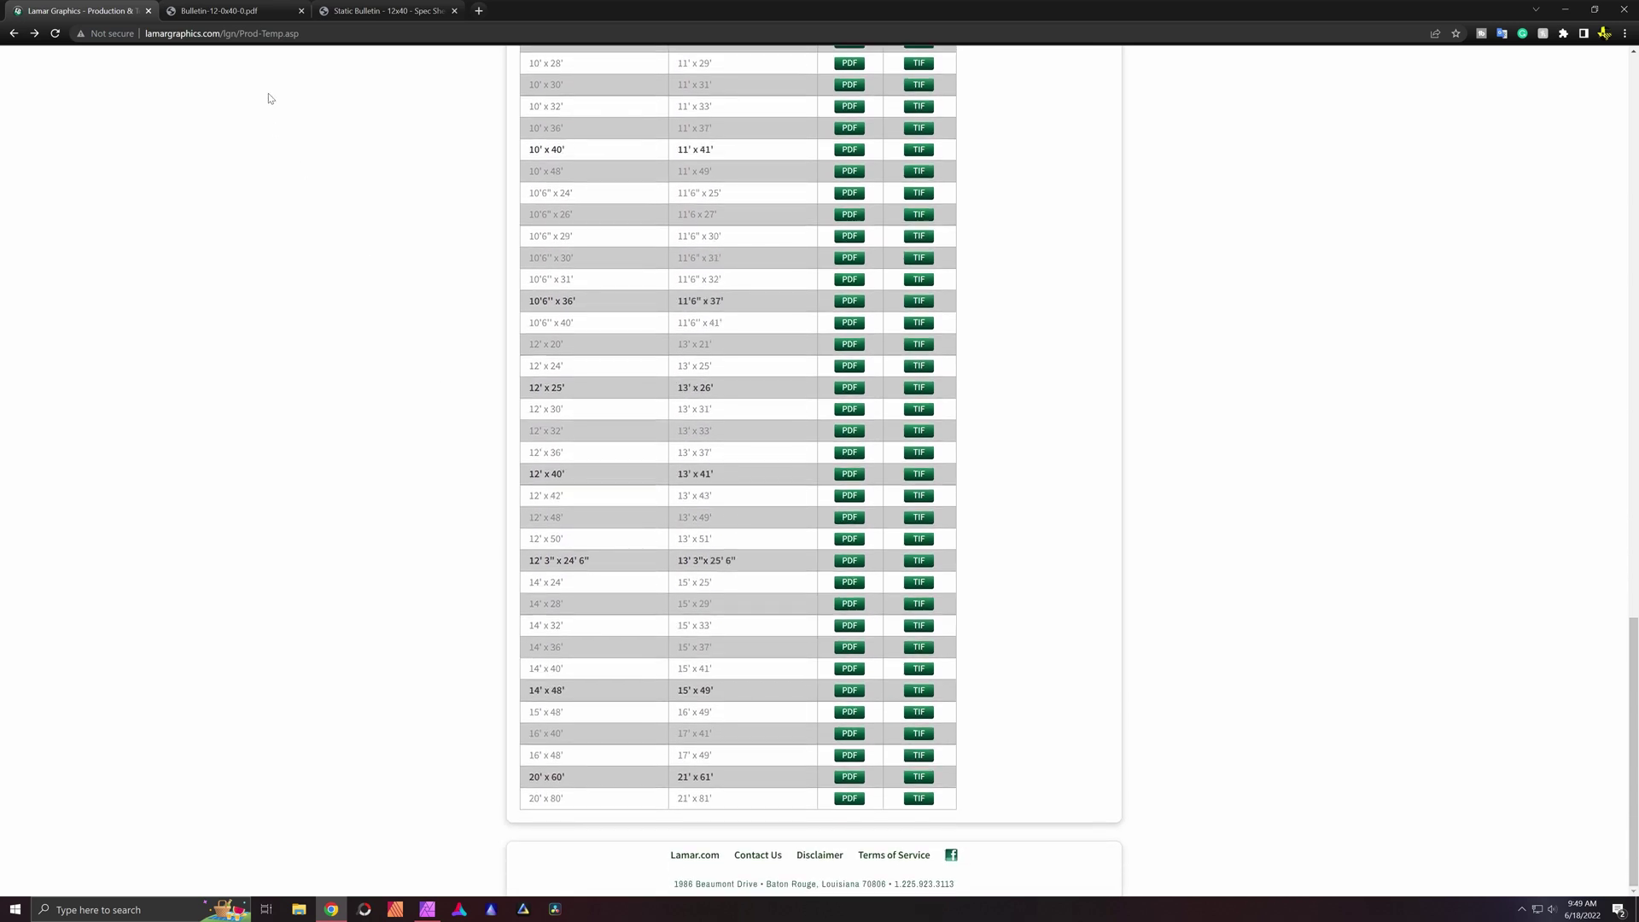
pyautogui.click(249, 12)
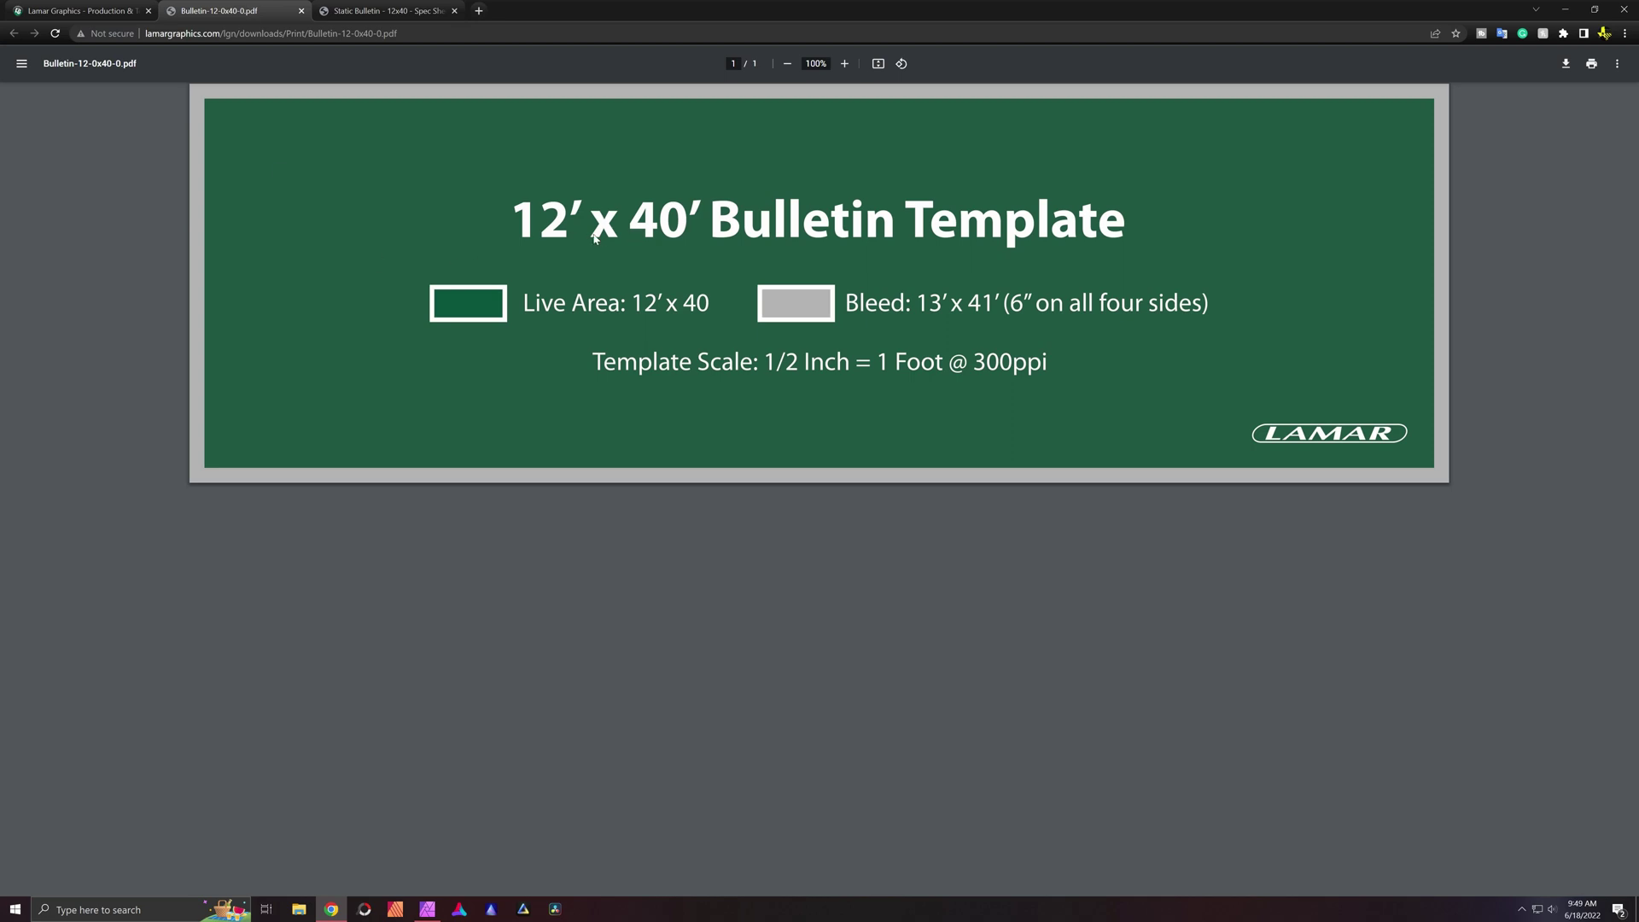
pyautogui.hotkey('ctrl', 'shift', 'Tab')
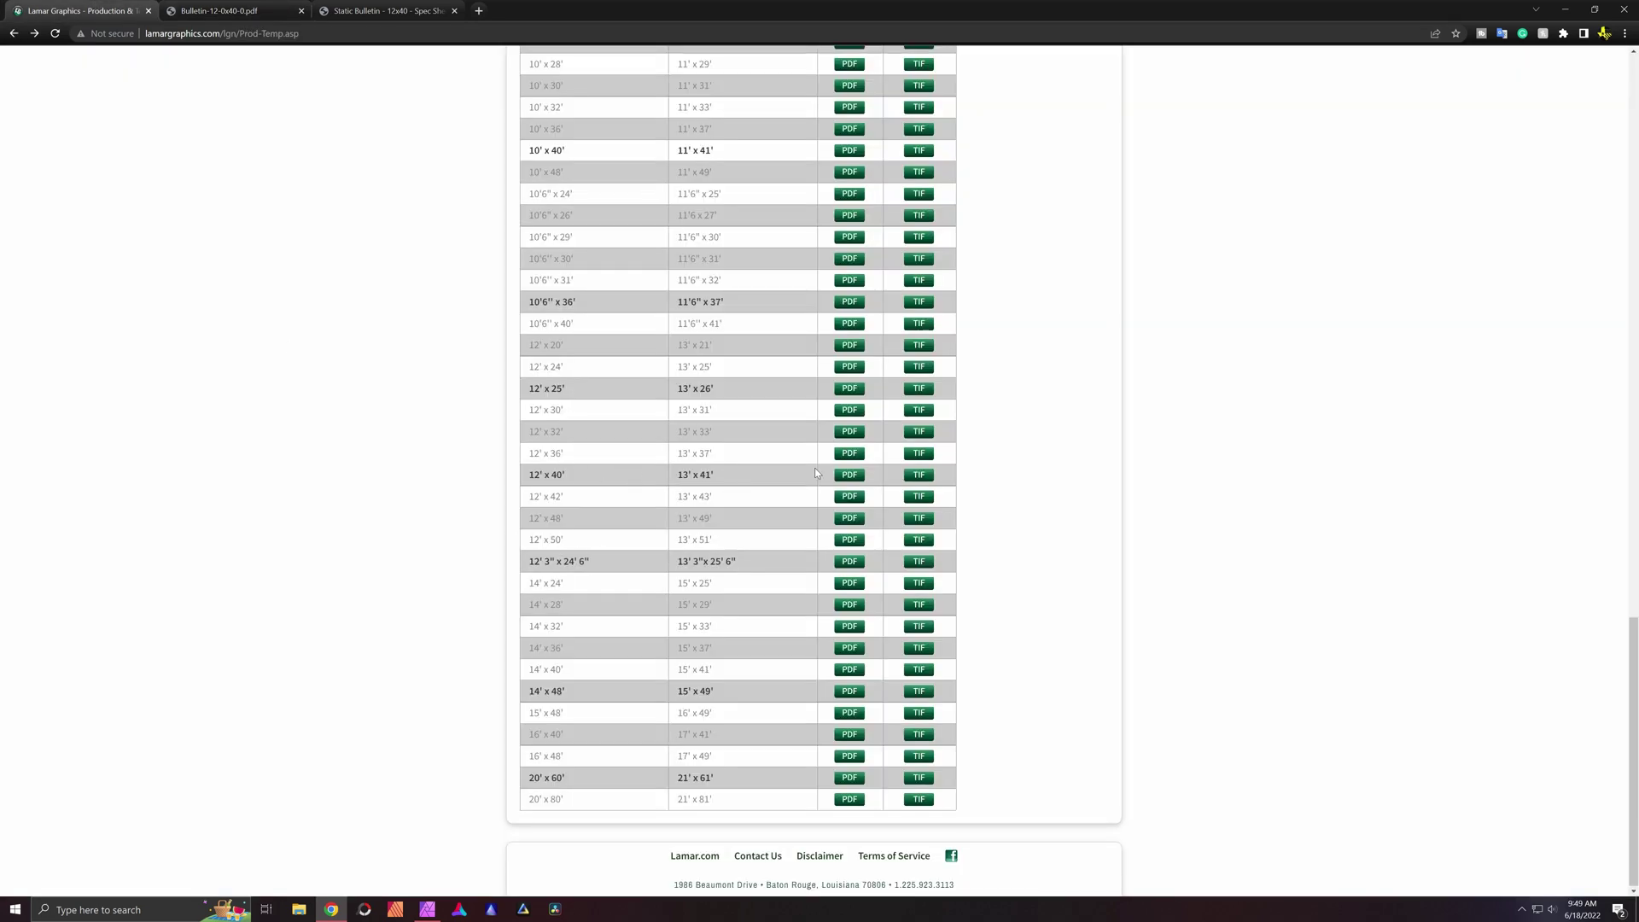
# Highlight the 13' x 41' bleed size listed for the 12' x 40' bulletin.
pyautogui.scroll(2, 803, 478)
pyautogui.scroll(-1, 741, 530)
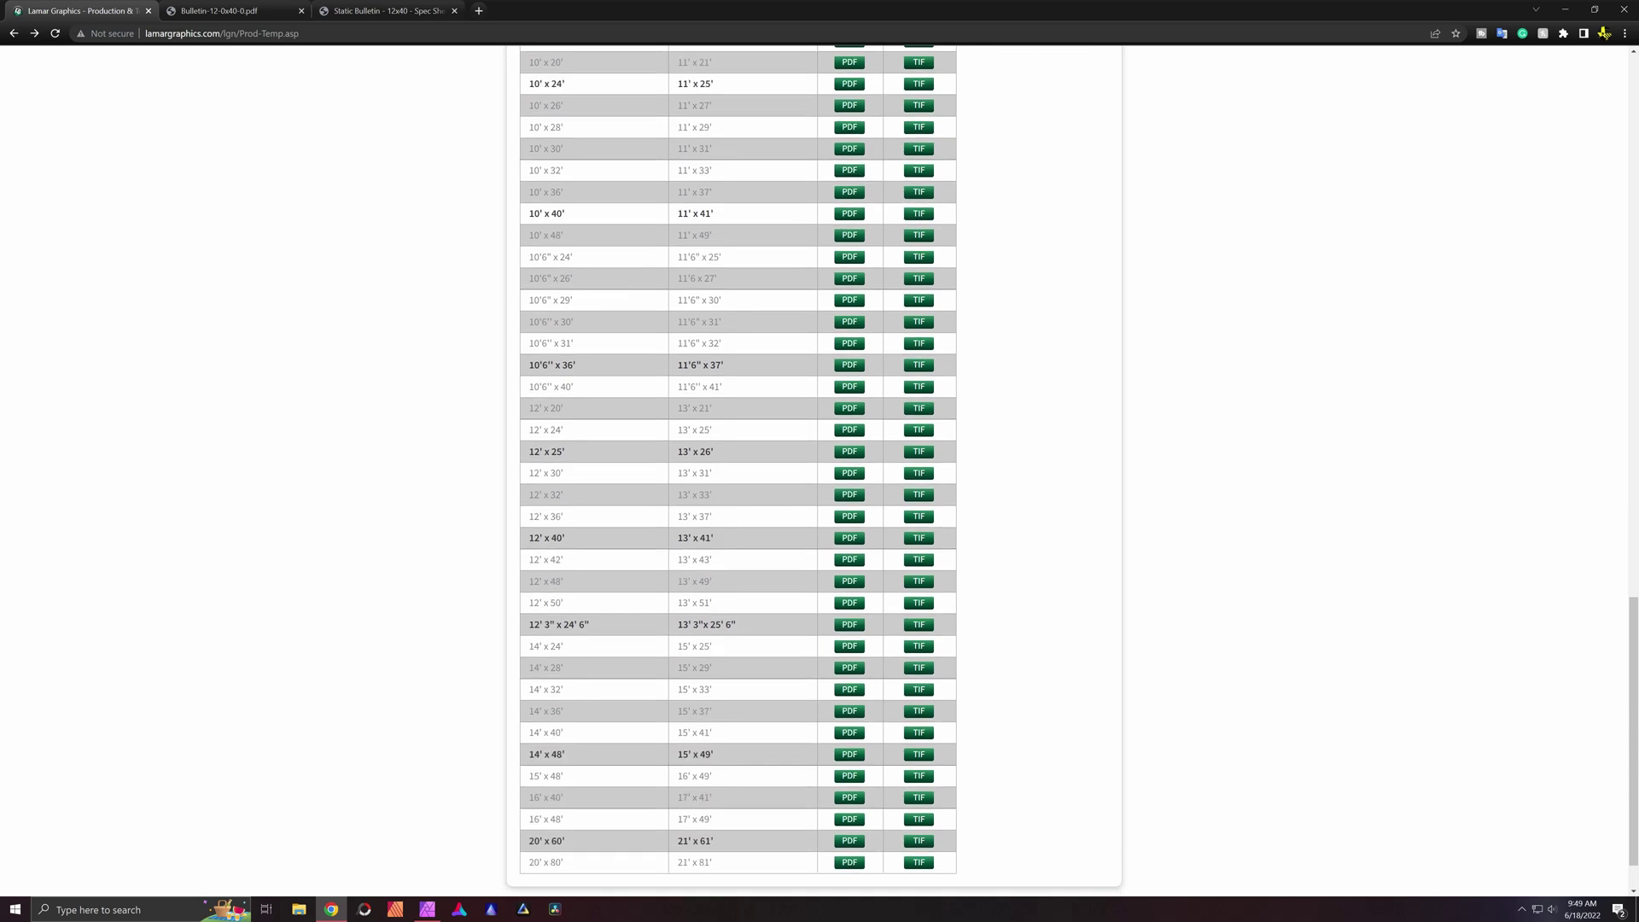
pyautogui.moveTo(679, 538); pyautogui.dragTo(721, 551)
pyautogui.click(762, 536)
# Review the Static Bulletin 12x40 spec sheet, marking the first substrate's material details.
pyautogui.click(269, 7)
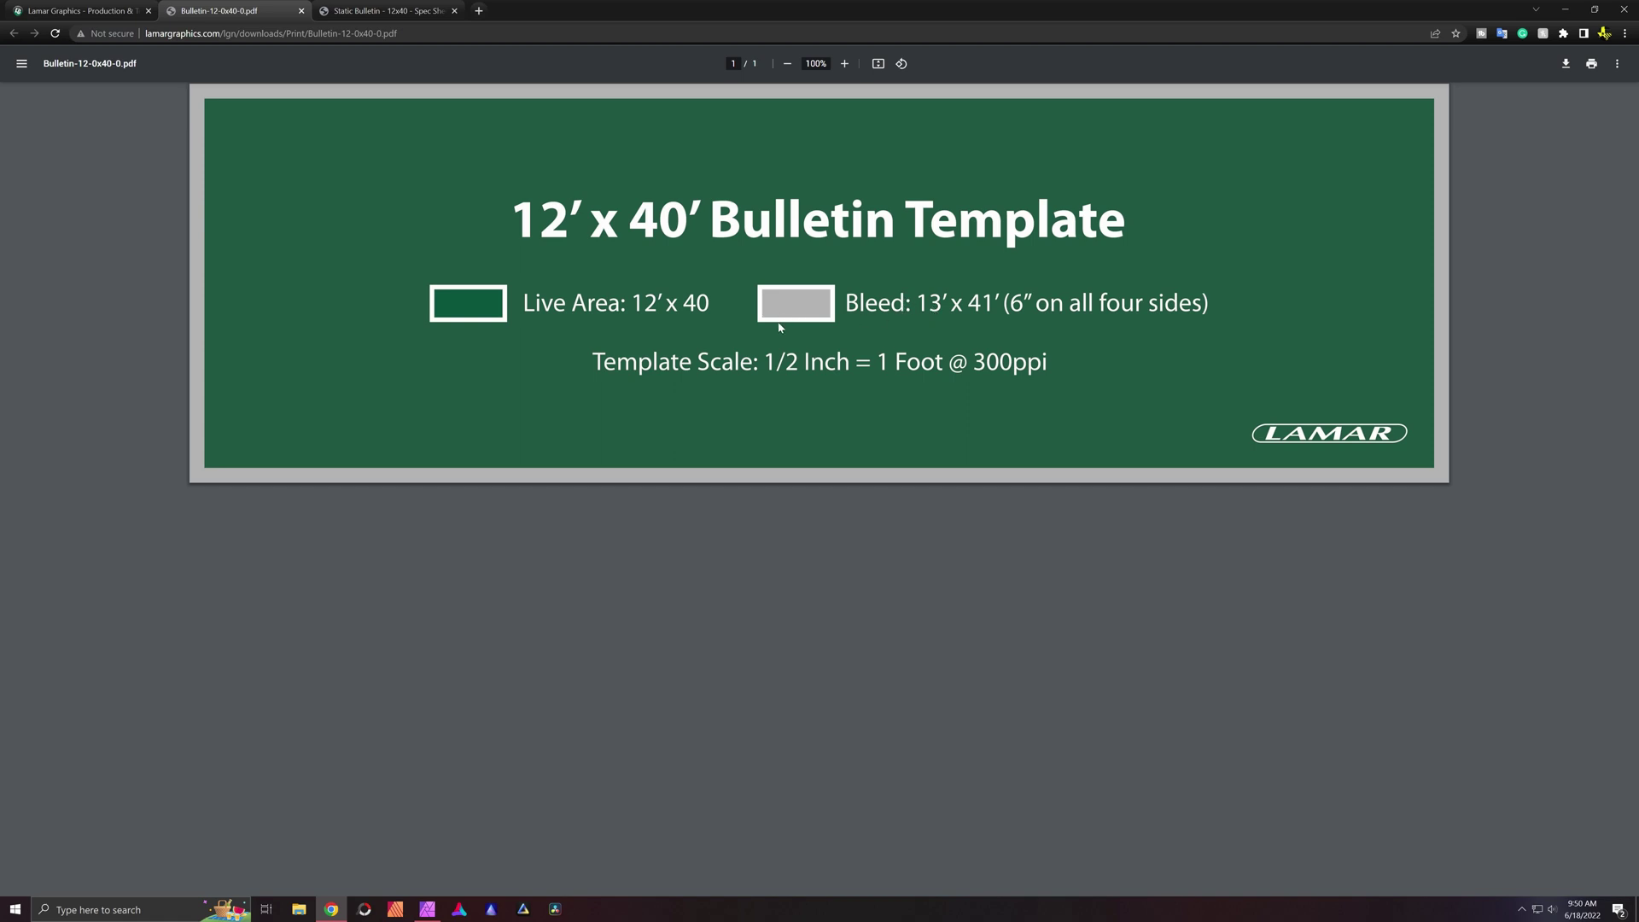
pyautogui.click(323, 8)
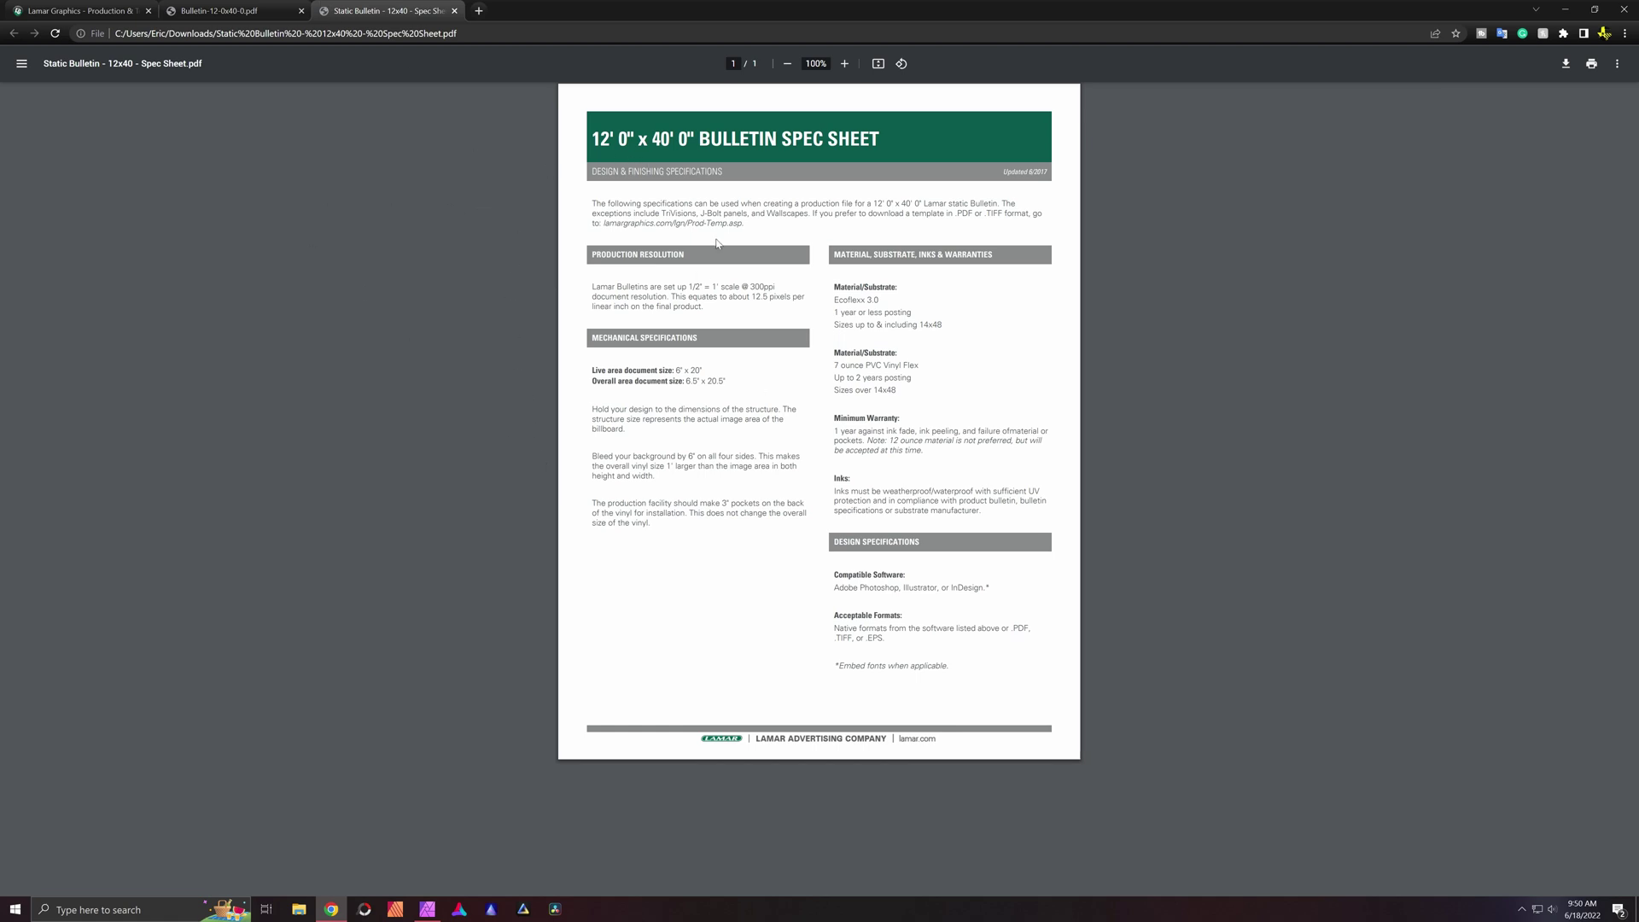
pyautogui.click(309, 8)
pyautogui.click(355, 11)
pyautogui.moveTo(834, 294); pyautogui.dragTo(961, 359)
pyautogui.click(428, 909)
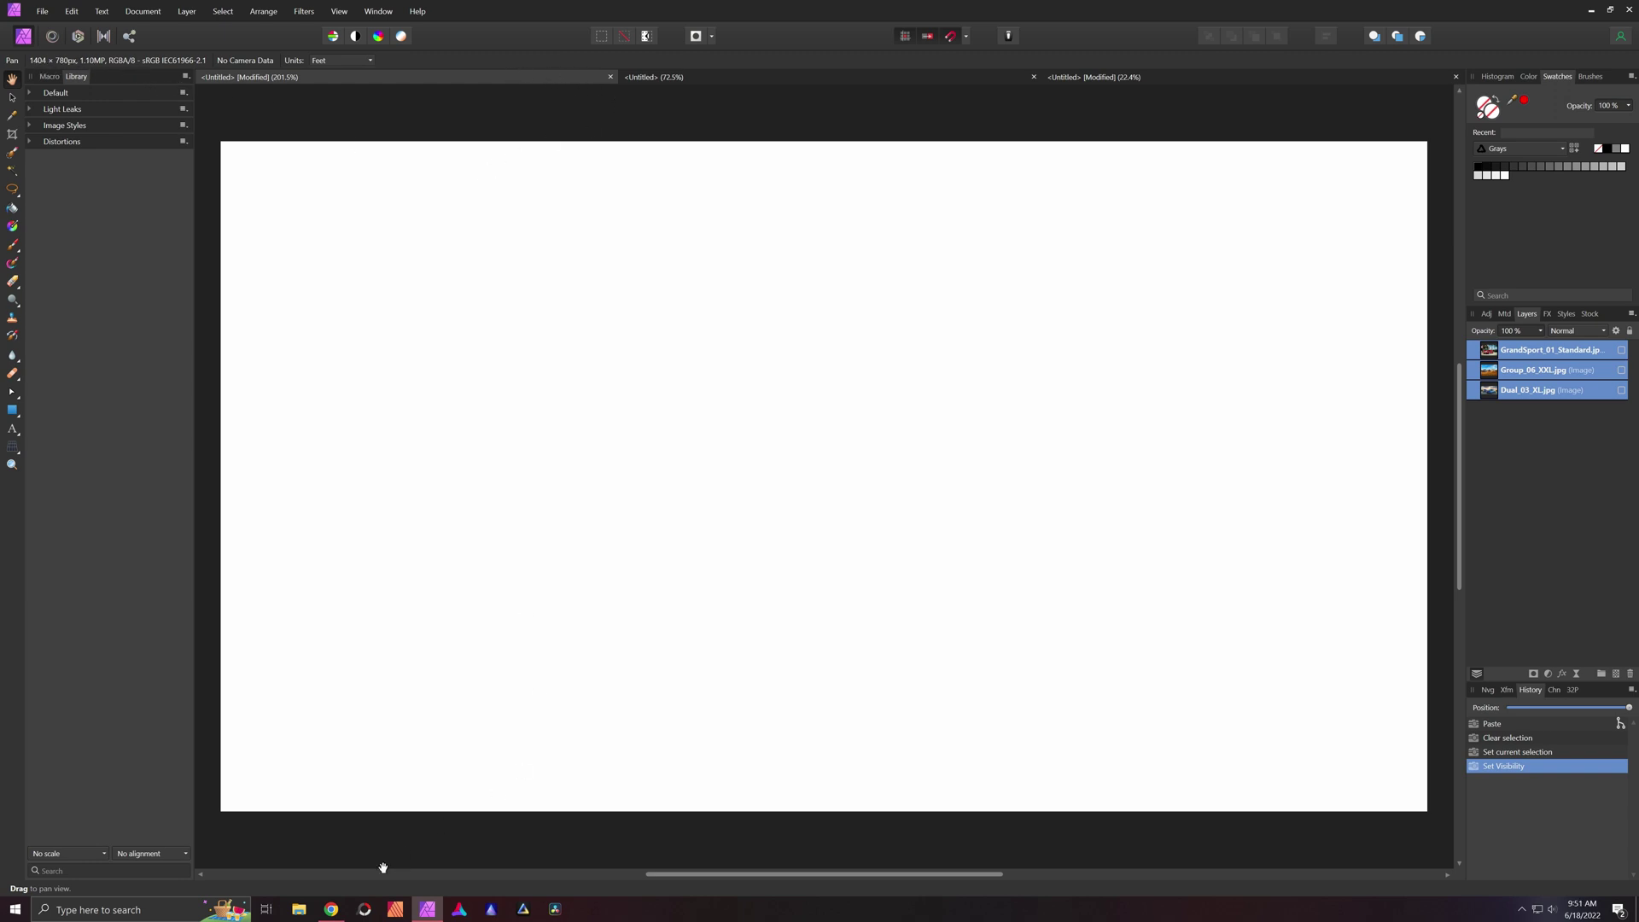
pyautogui.click(331, 909)
pyautogui.click(82, 11)
pyautogui.scroll(5, 622, 357)
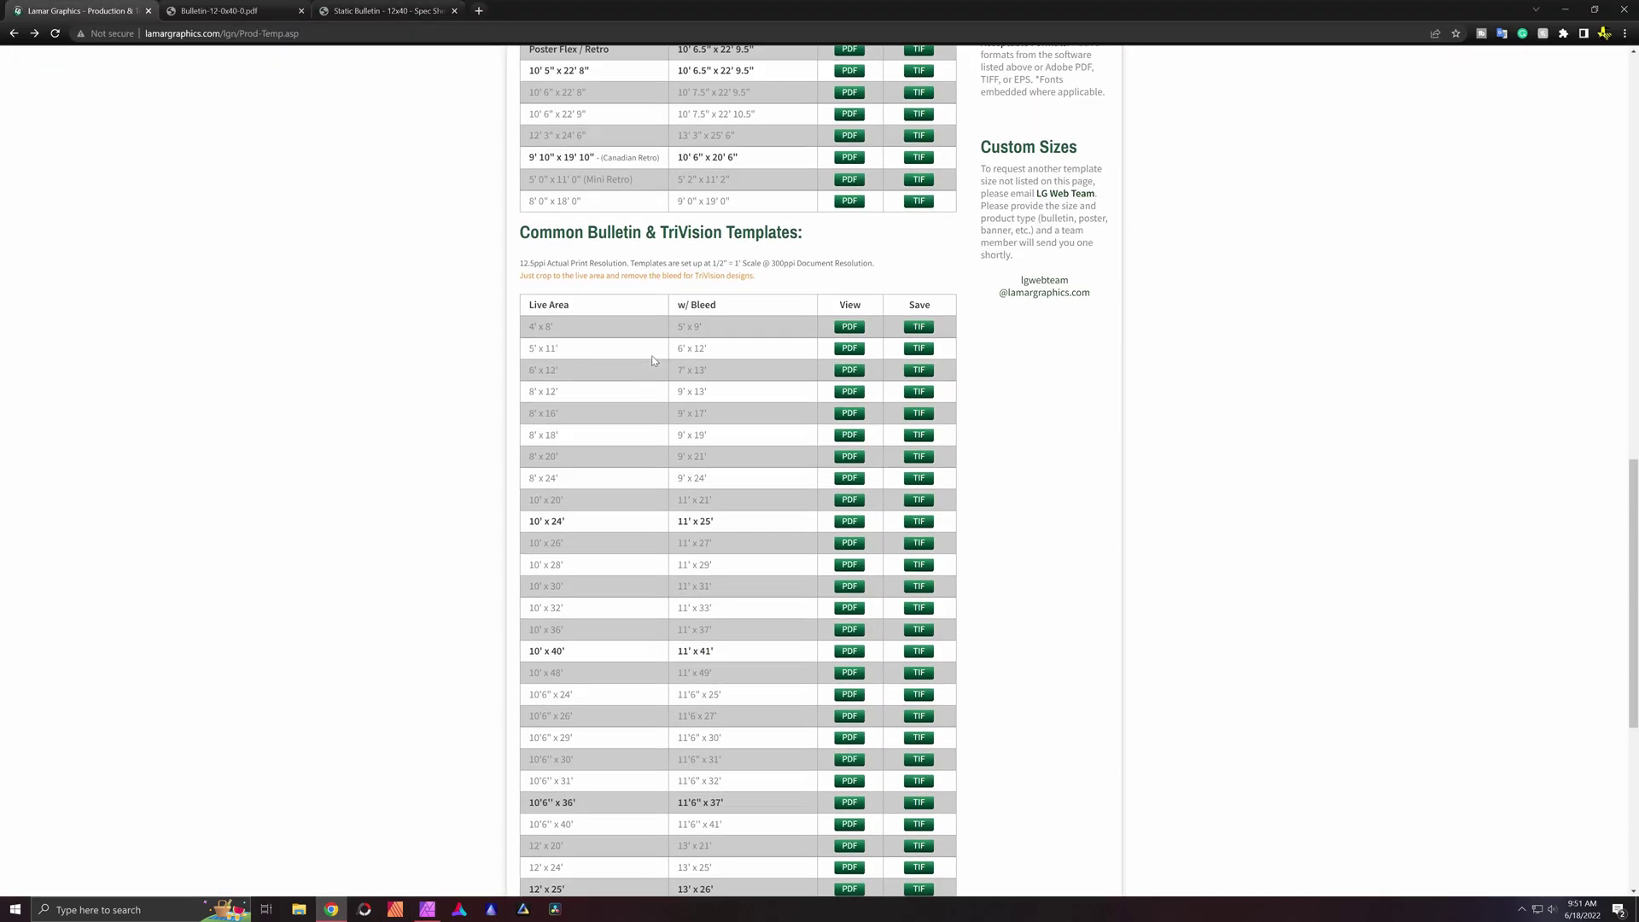
pyautogui.scroll(-1, 635, 323)
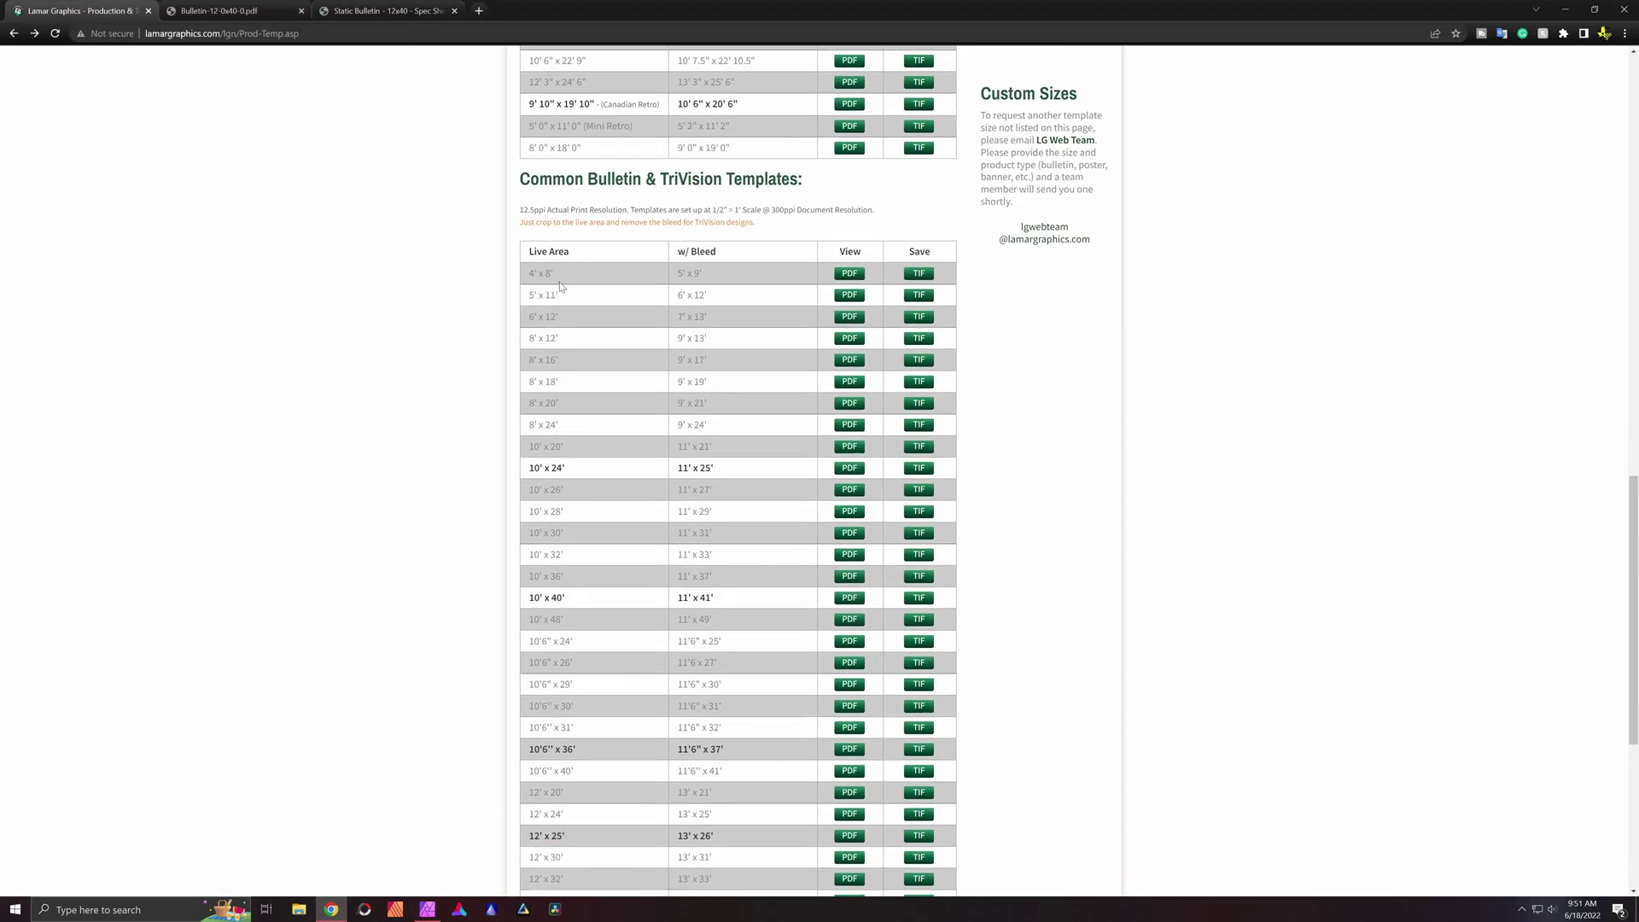
pyautogui.moveTo(706, 277); pyautogui.dragTo(676, 274)
pyautogui.click(427, 909)
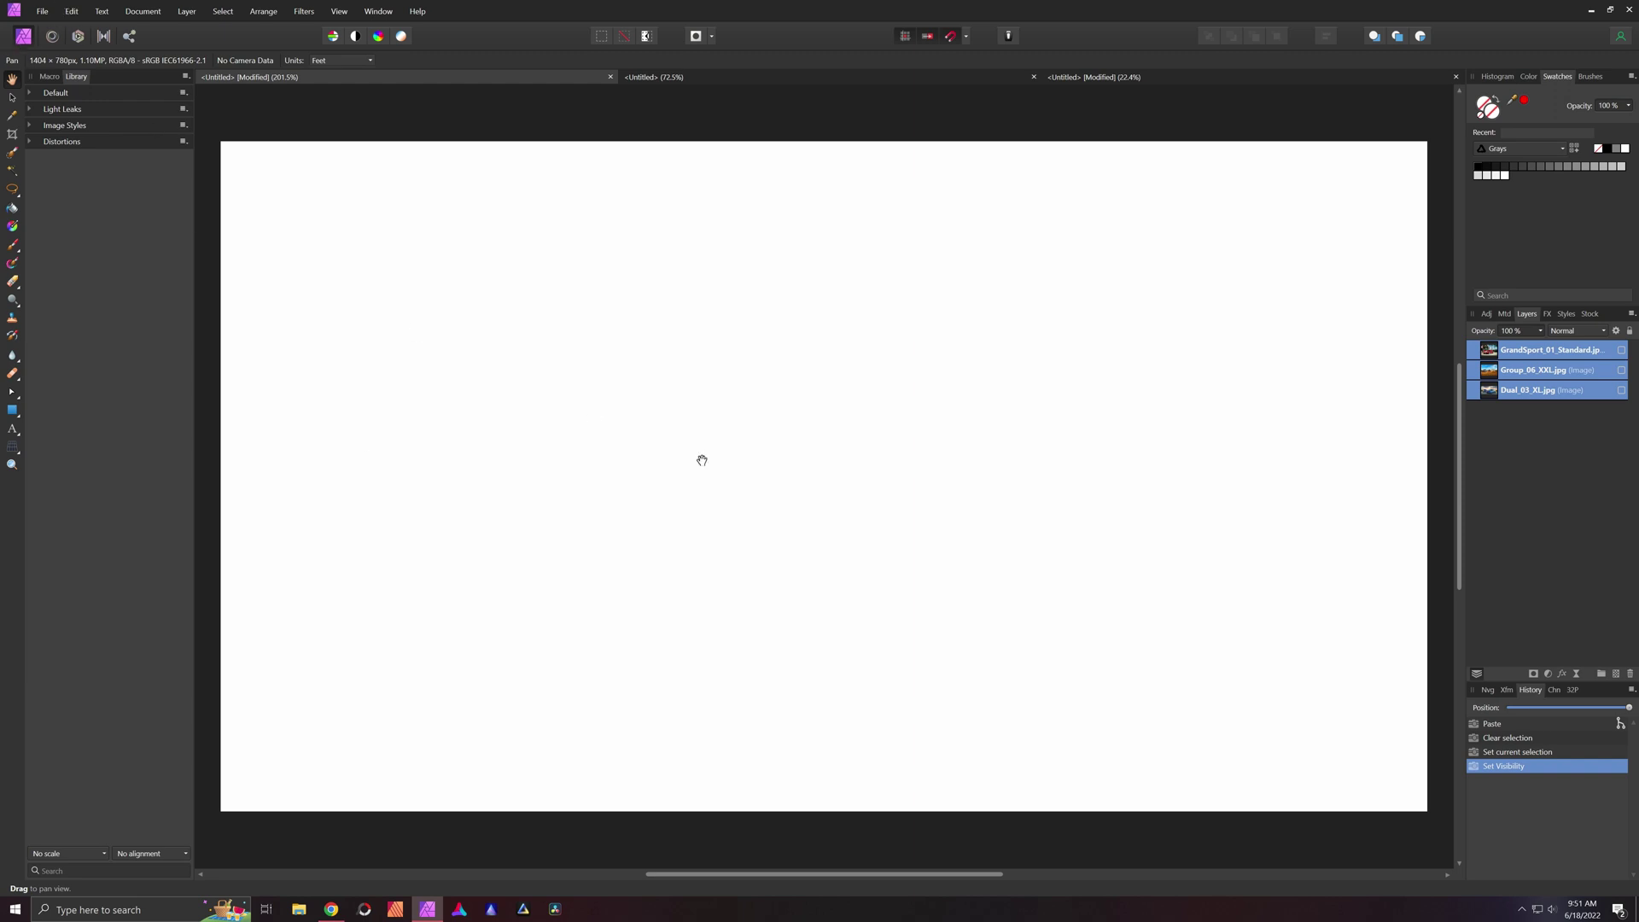
pyautogui.scroll(-1, 704, 461)
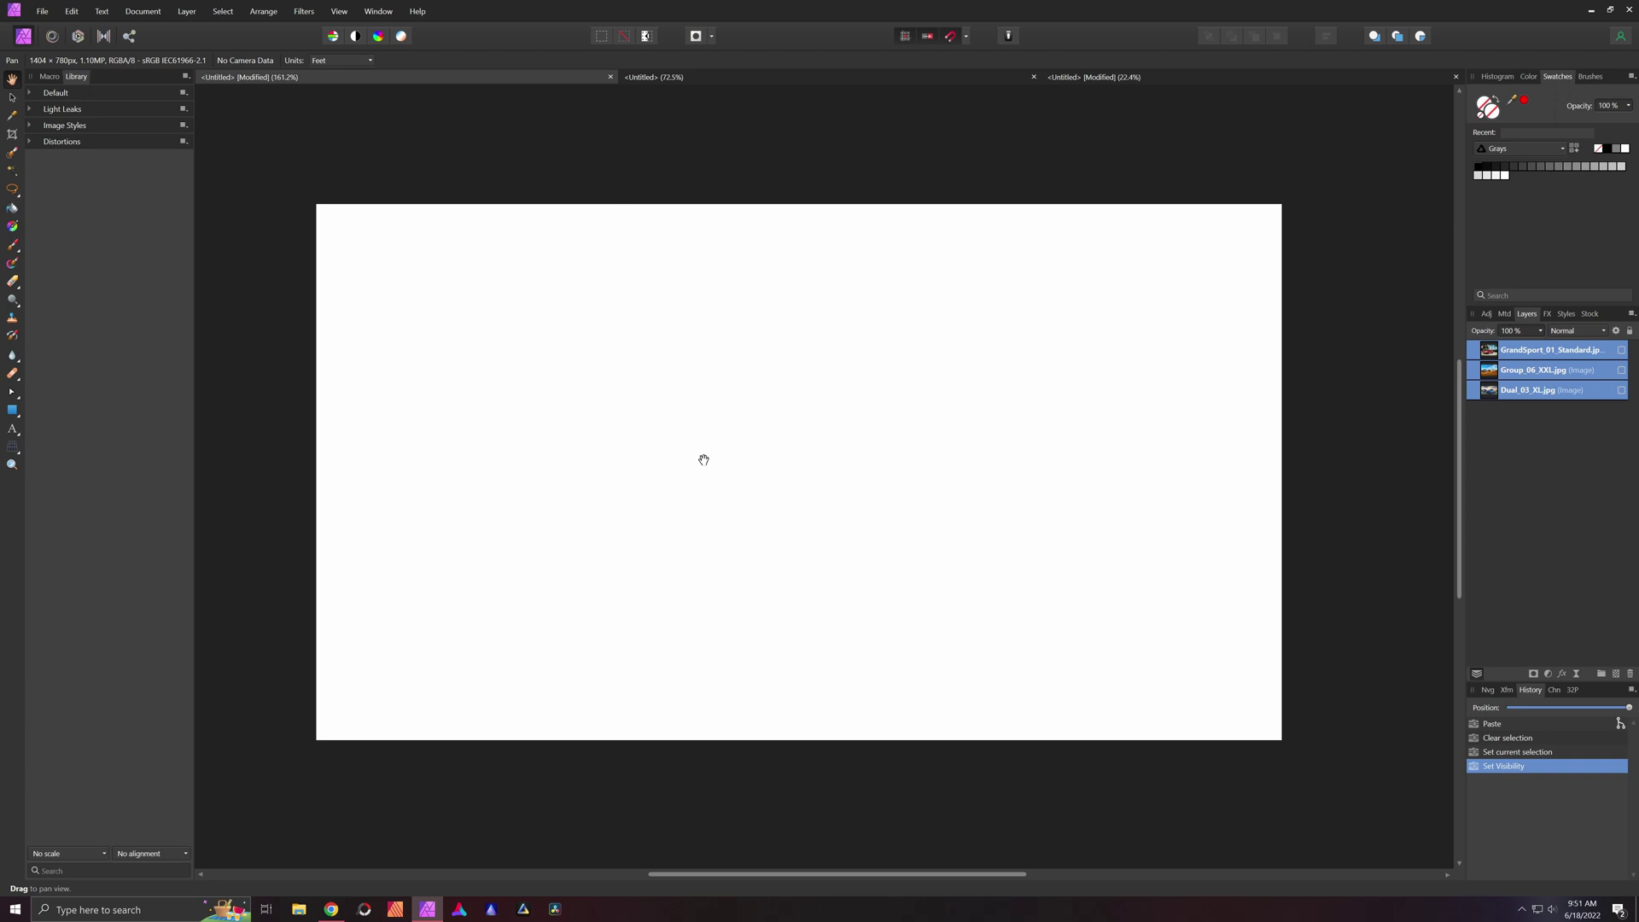
pyautogui.scroll(1, 703, 460)
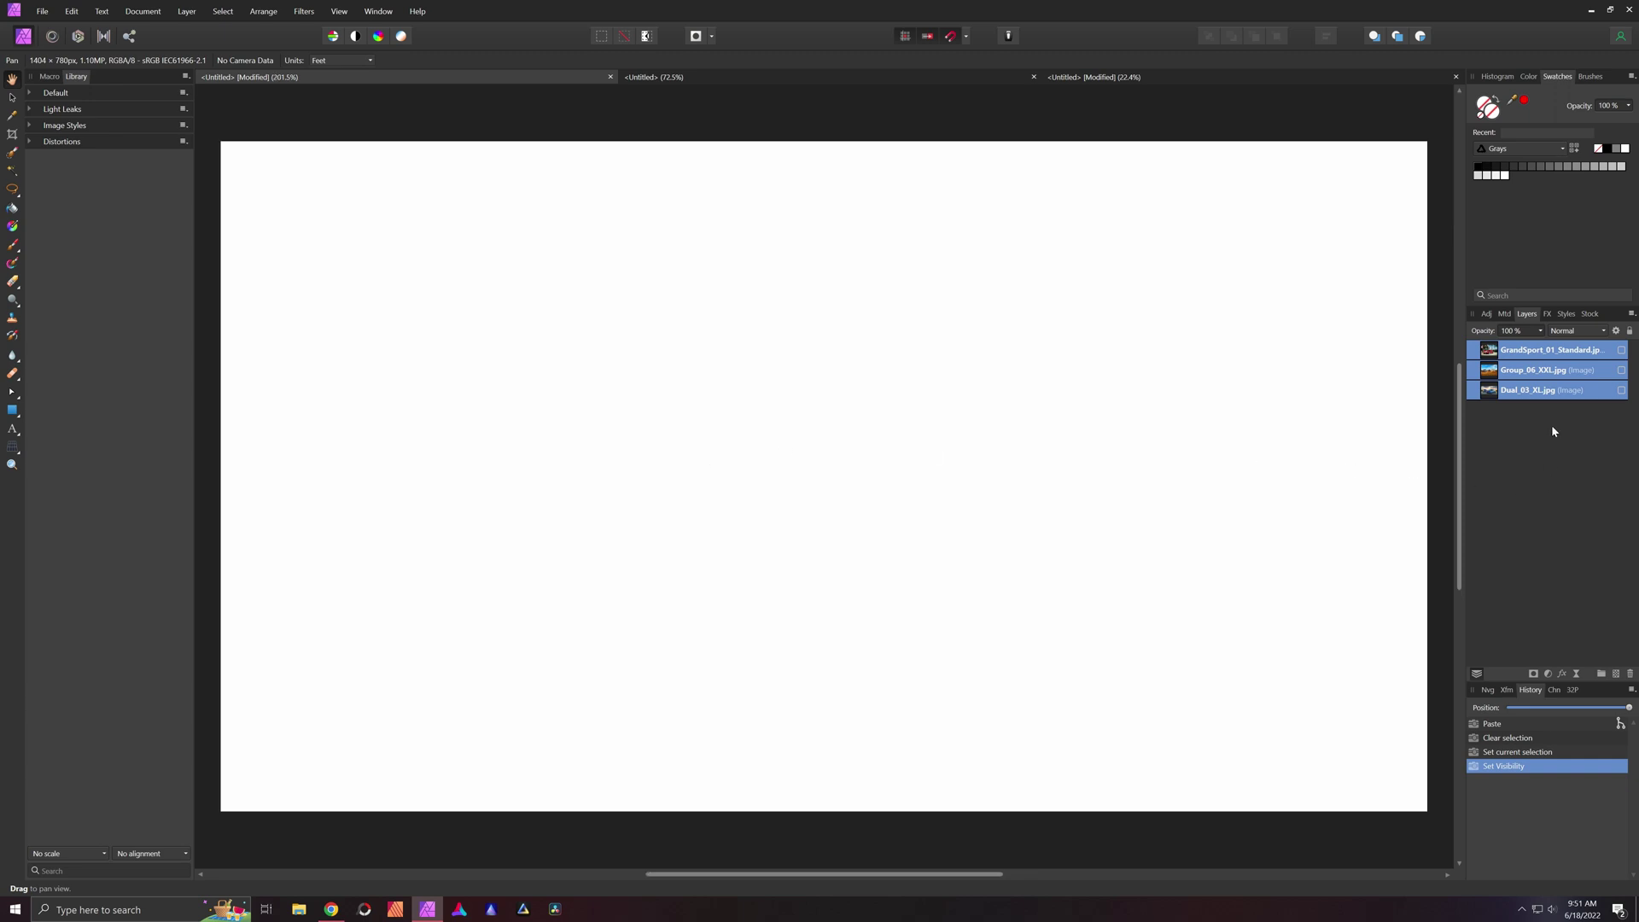
pyautogui.click(1562, 390)
# Make GrandSport_01_Standard and Group_06_XXL visible, zooming out to see the flag photo's bounds.
pyautogui.click(1605, 350)
pyautogui.click(1623, 351)
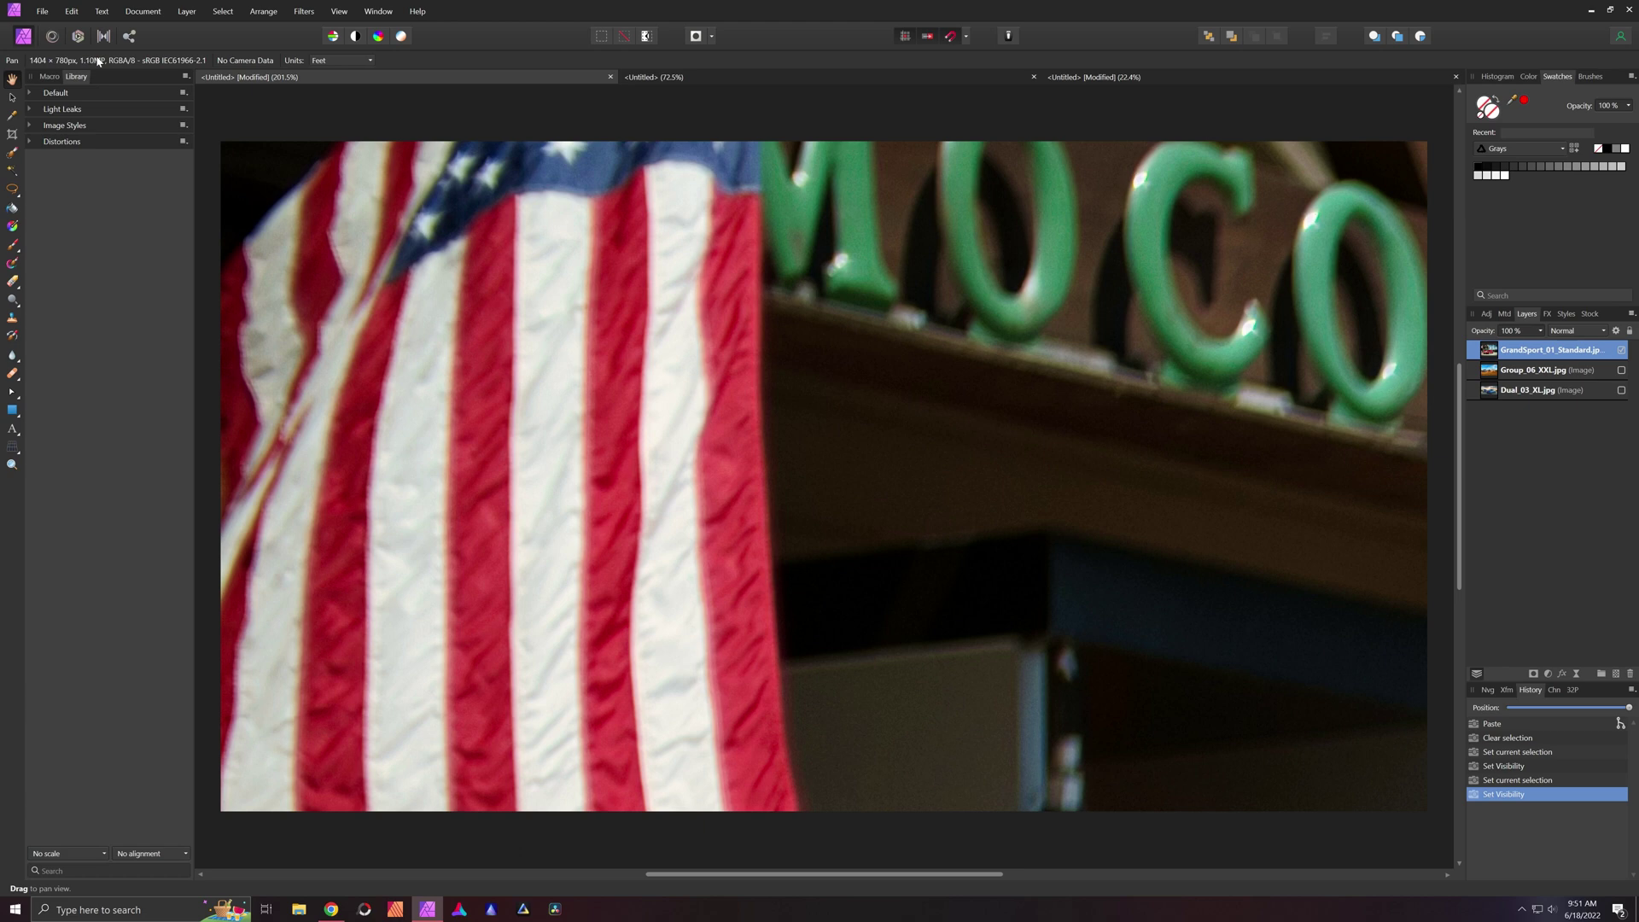
pyautogui.scroll(-5, 751, 378)
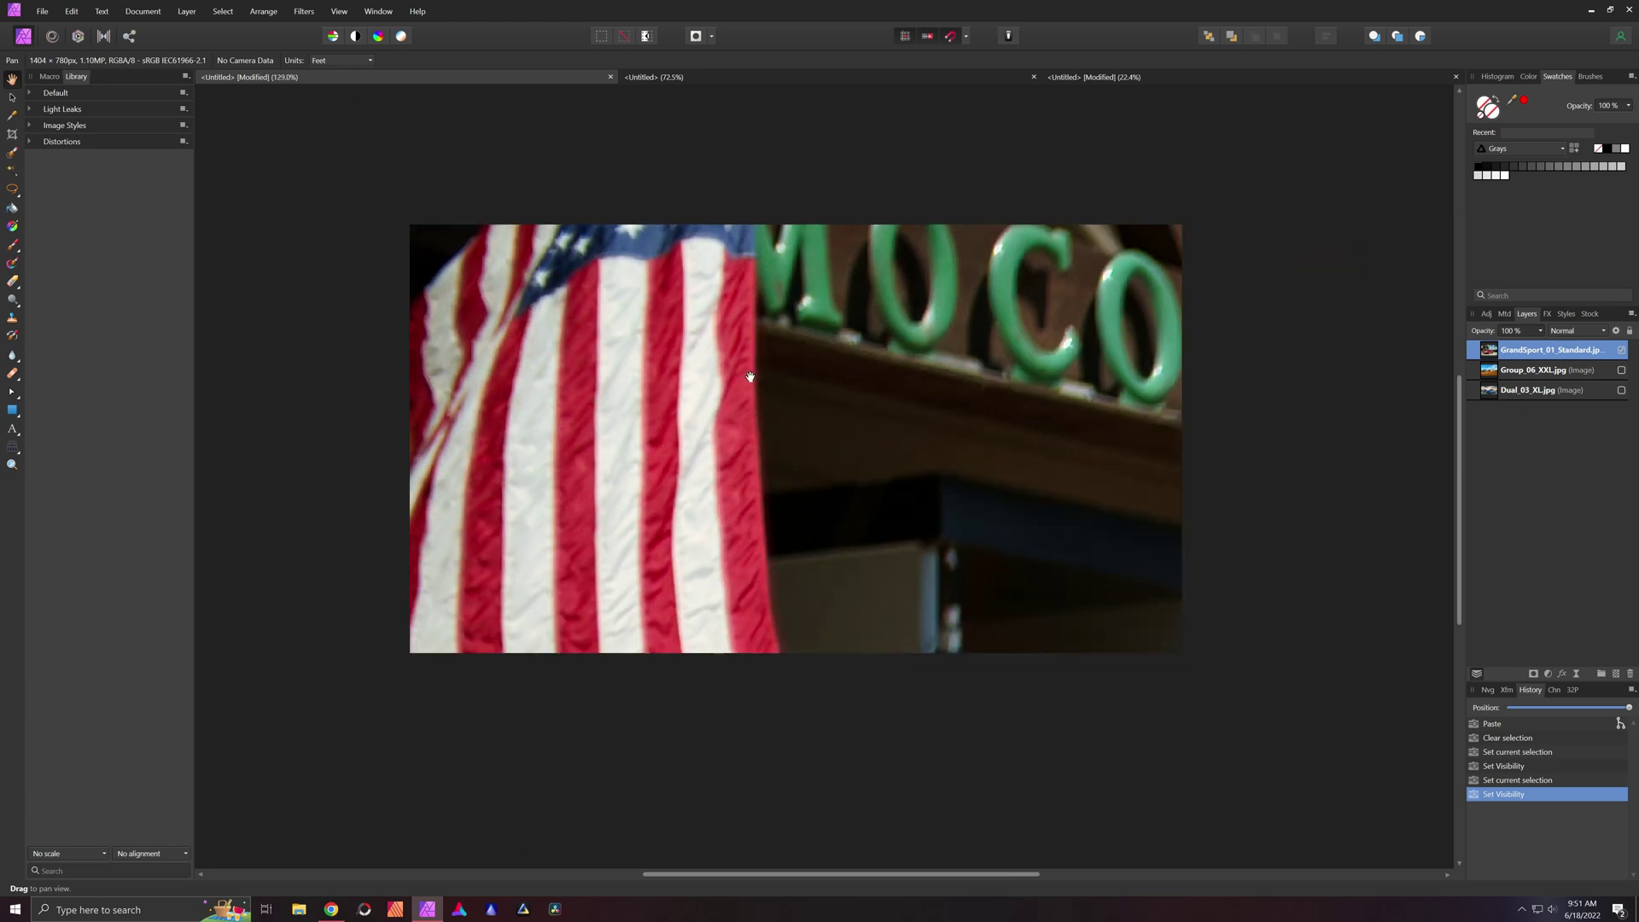
pyautogui.scroll(-2, 751, 378)
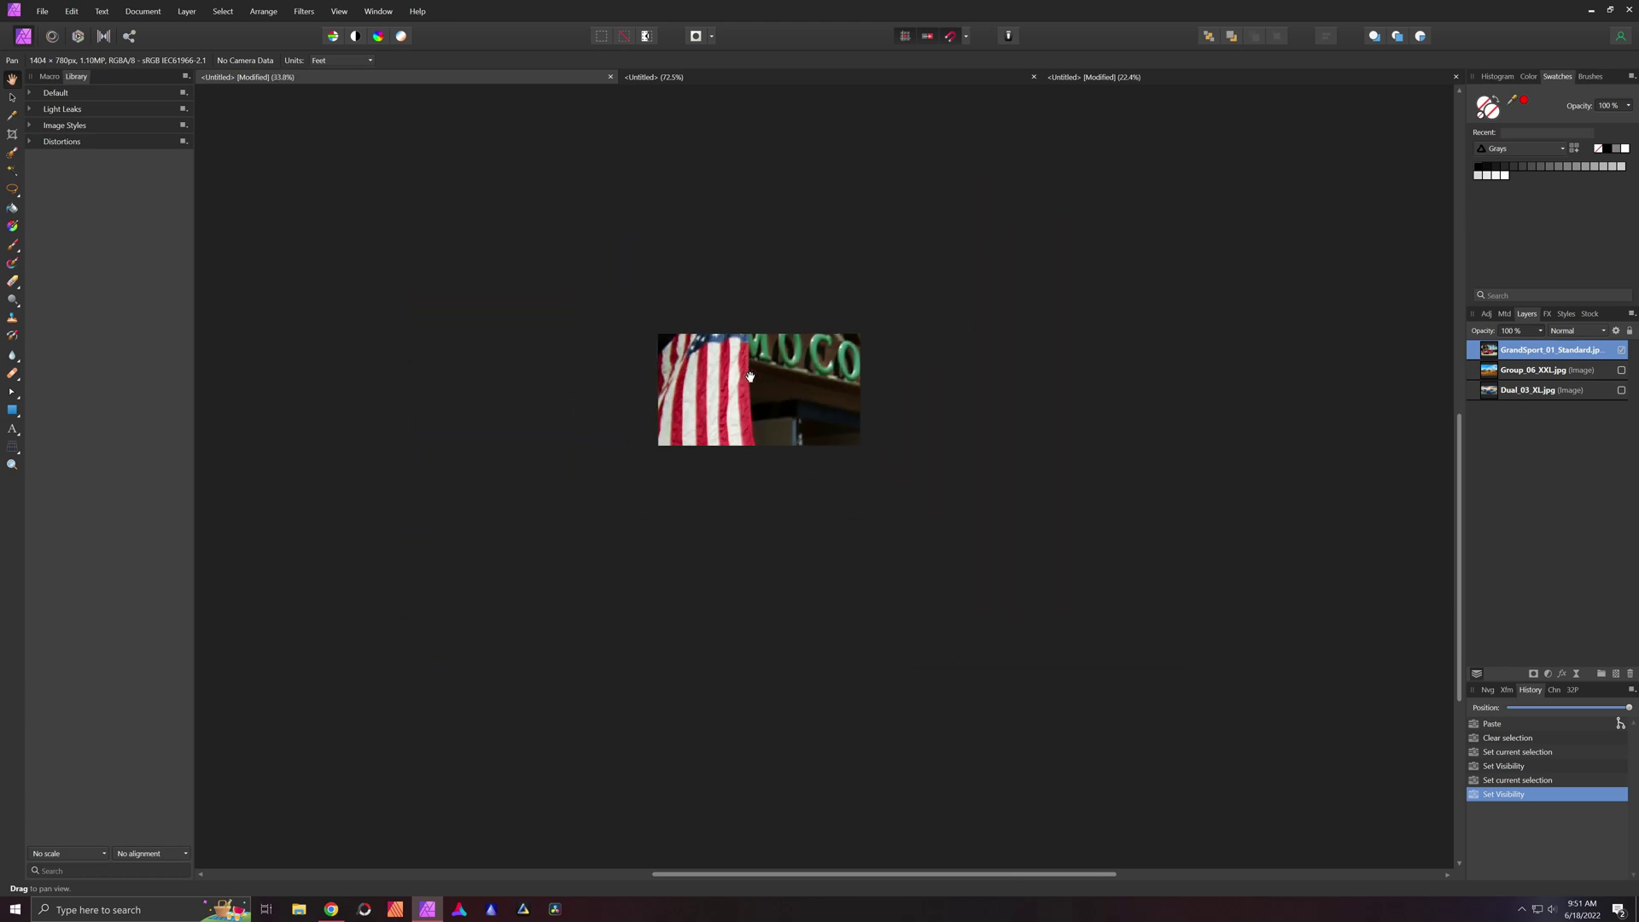
pyautogui.click(12, 97)
pyautogui.scroll(-1, 824, 461)
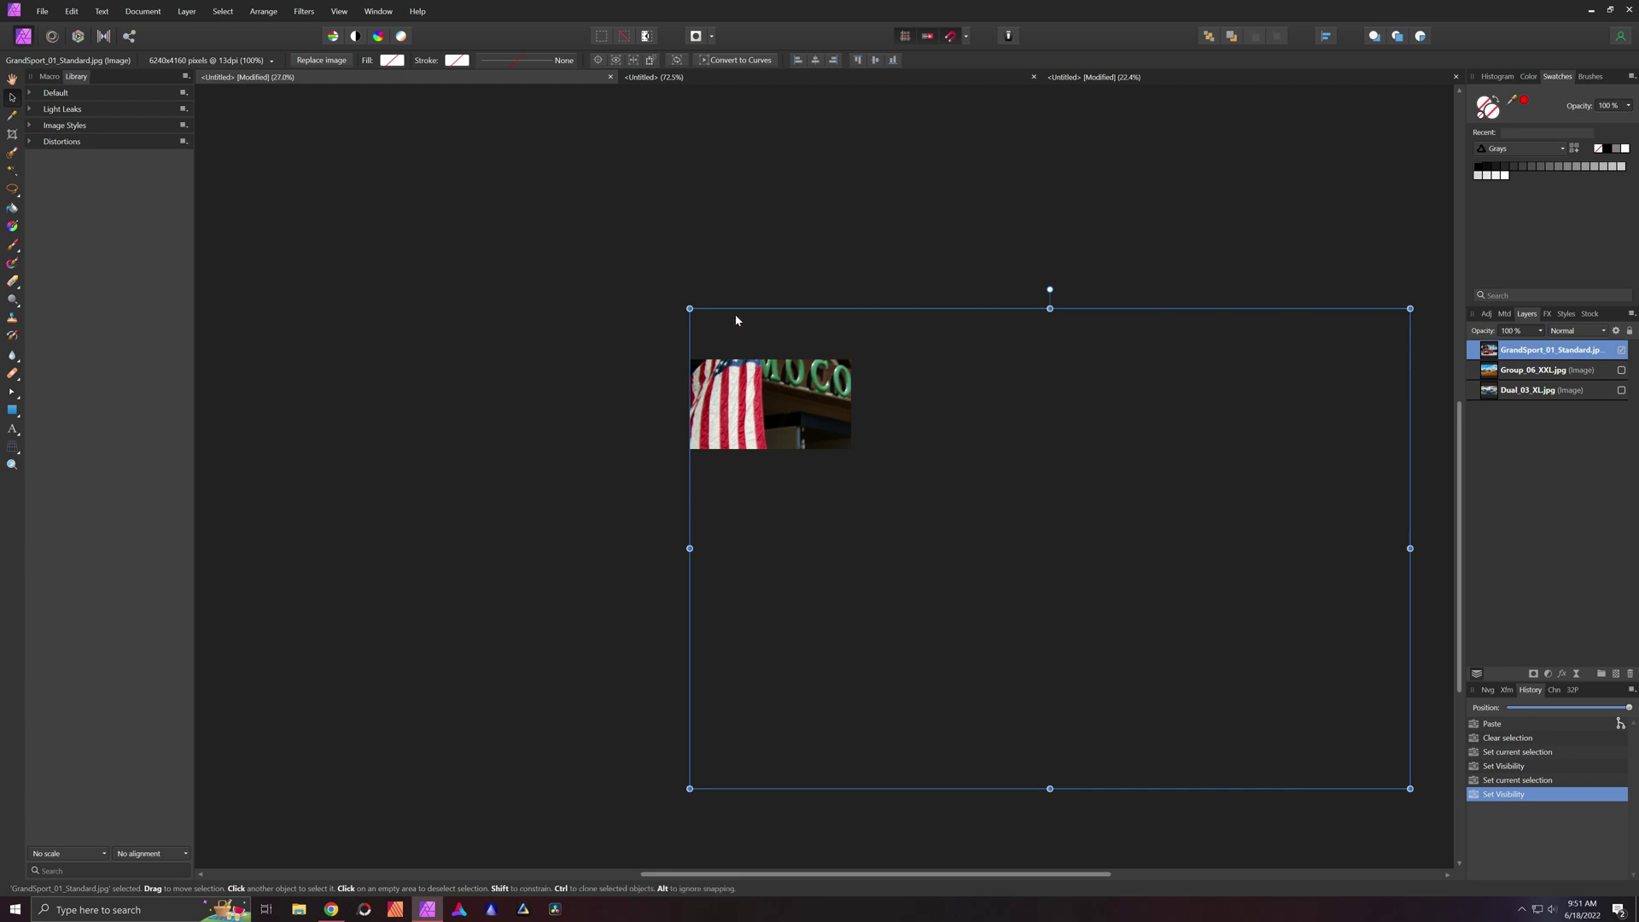
pyautogui.scroll(-2, 884, 515)
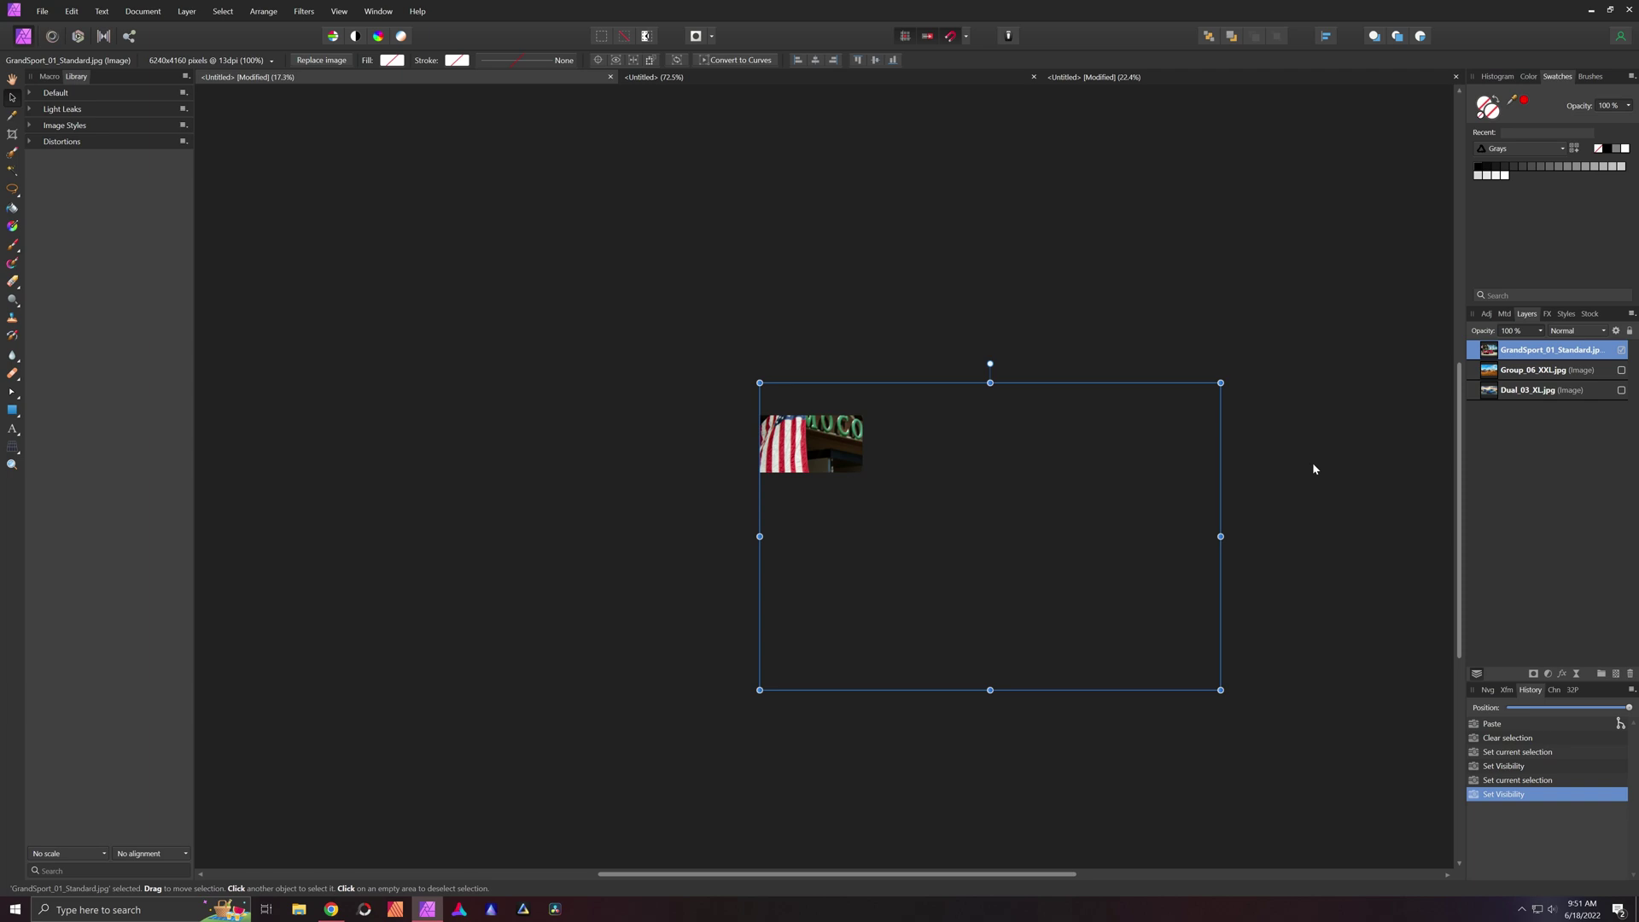
pyautogui.click(1353, 534)
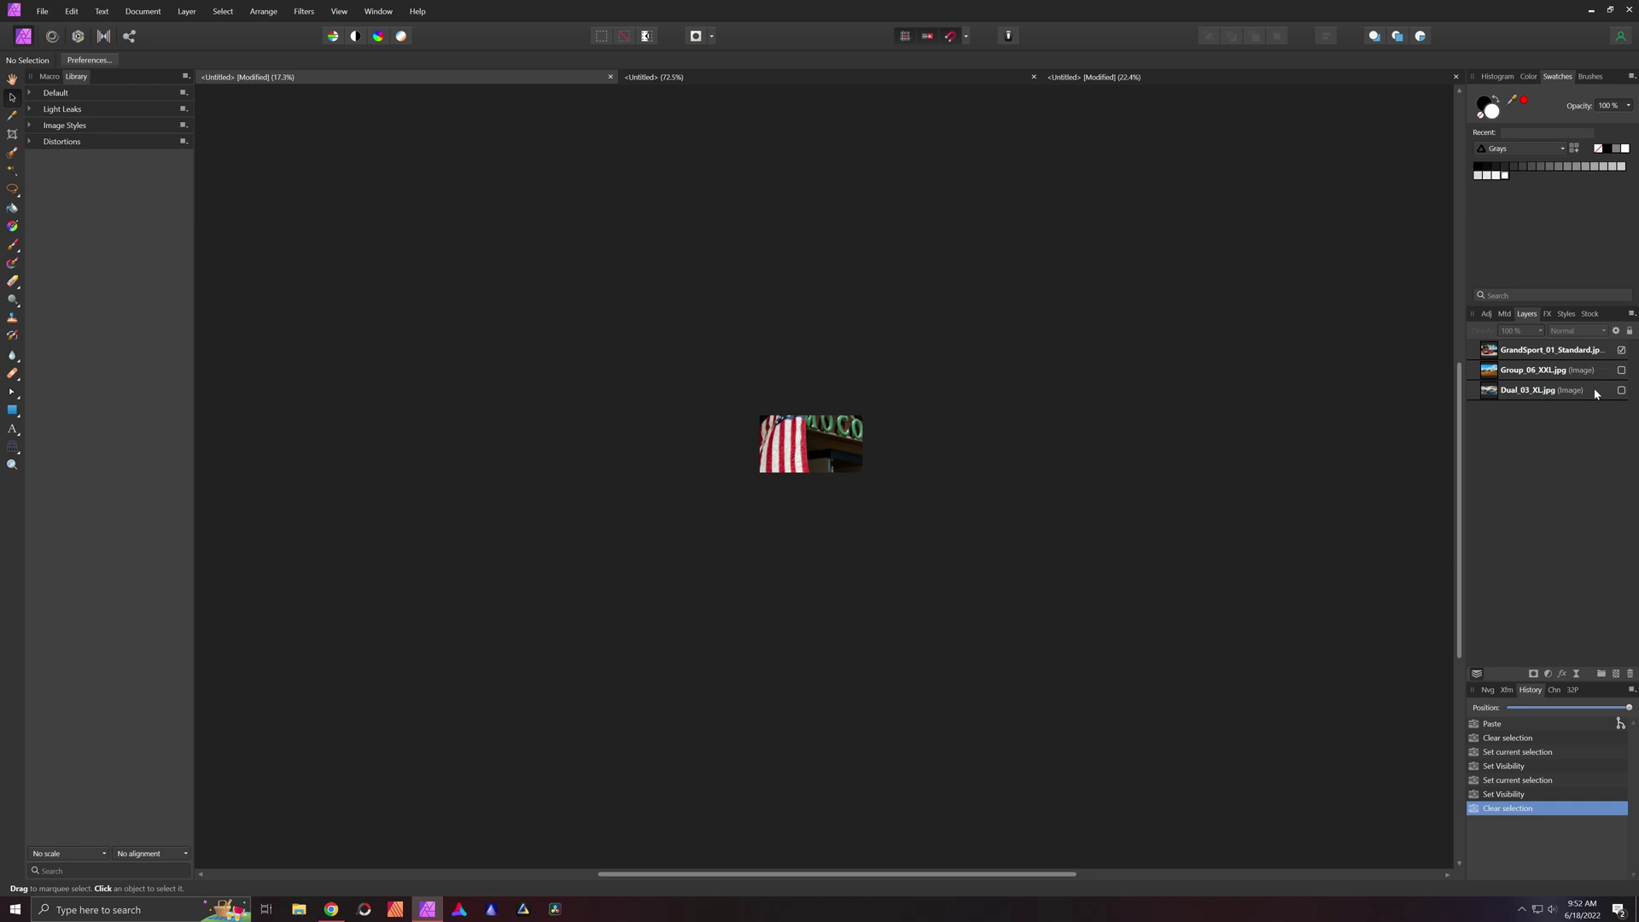
pyautogui.click(1622, 370)
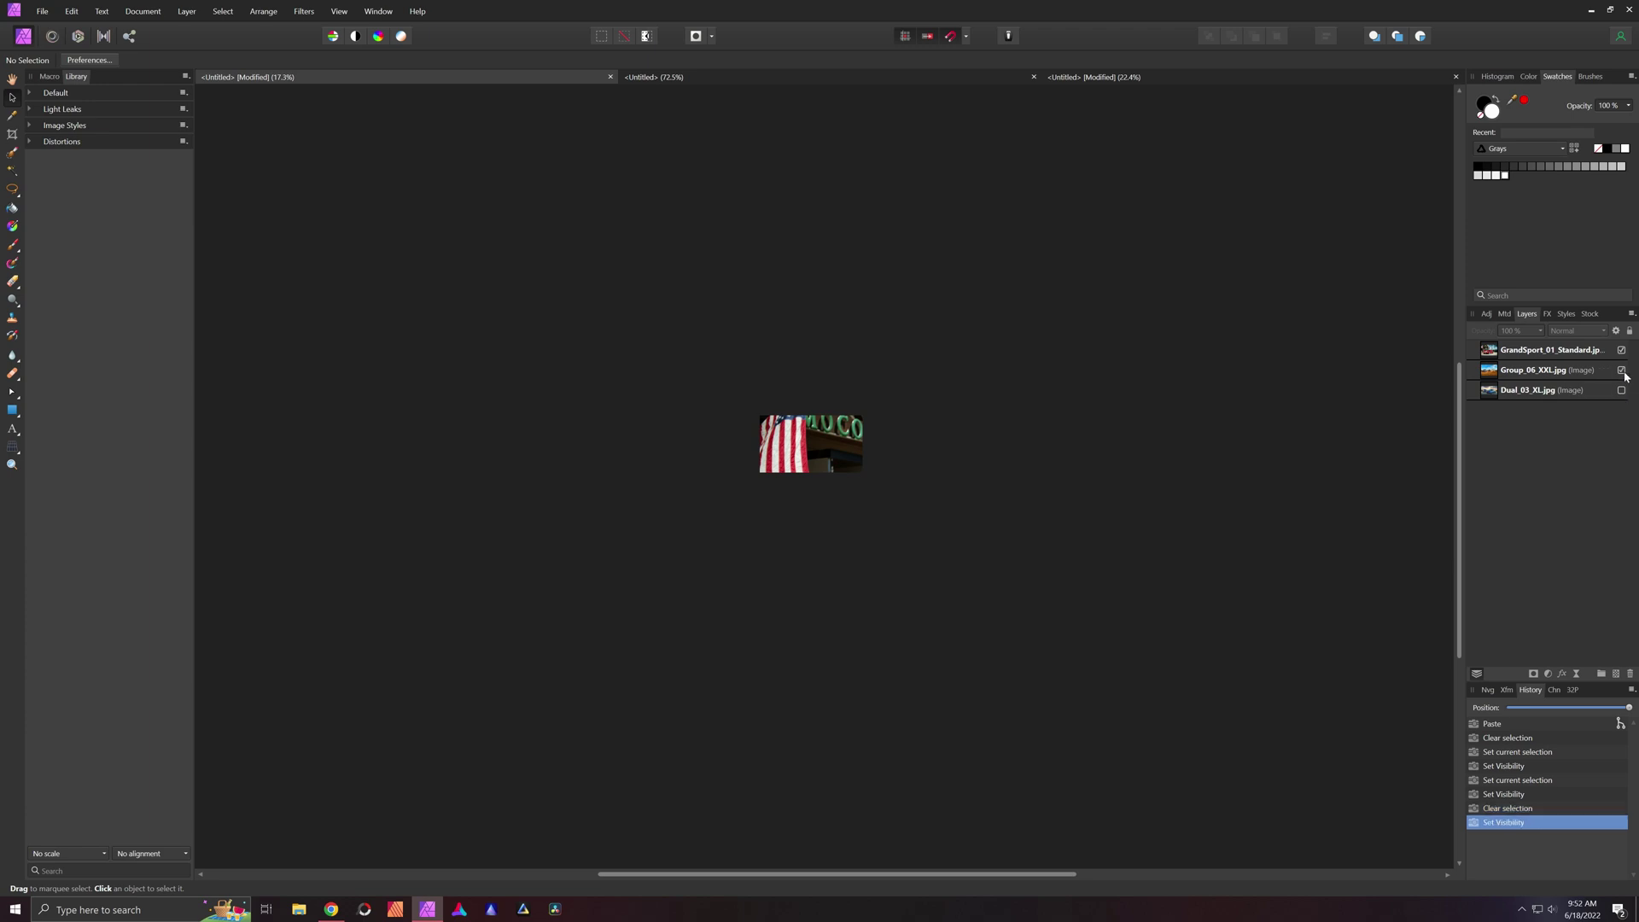
pyautogui.click(1193, 418)
pyautogui.scroll(-2, 1255, 418)
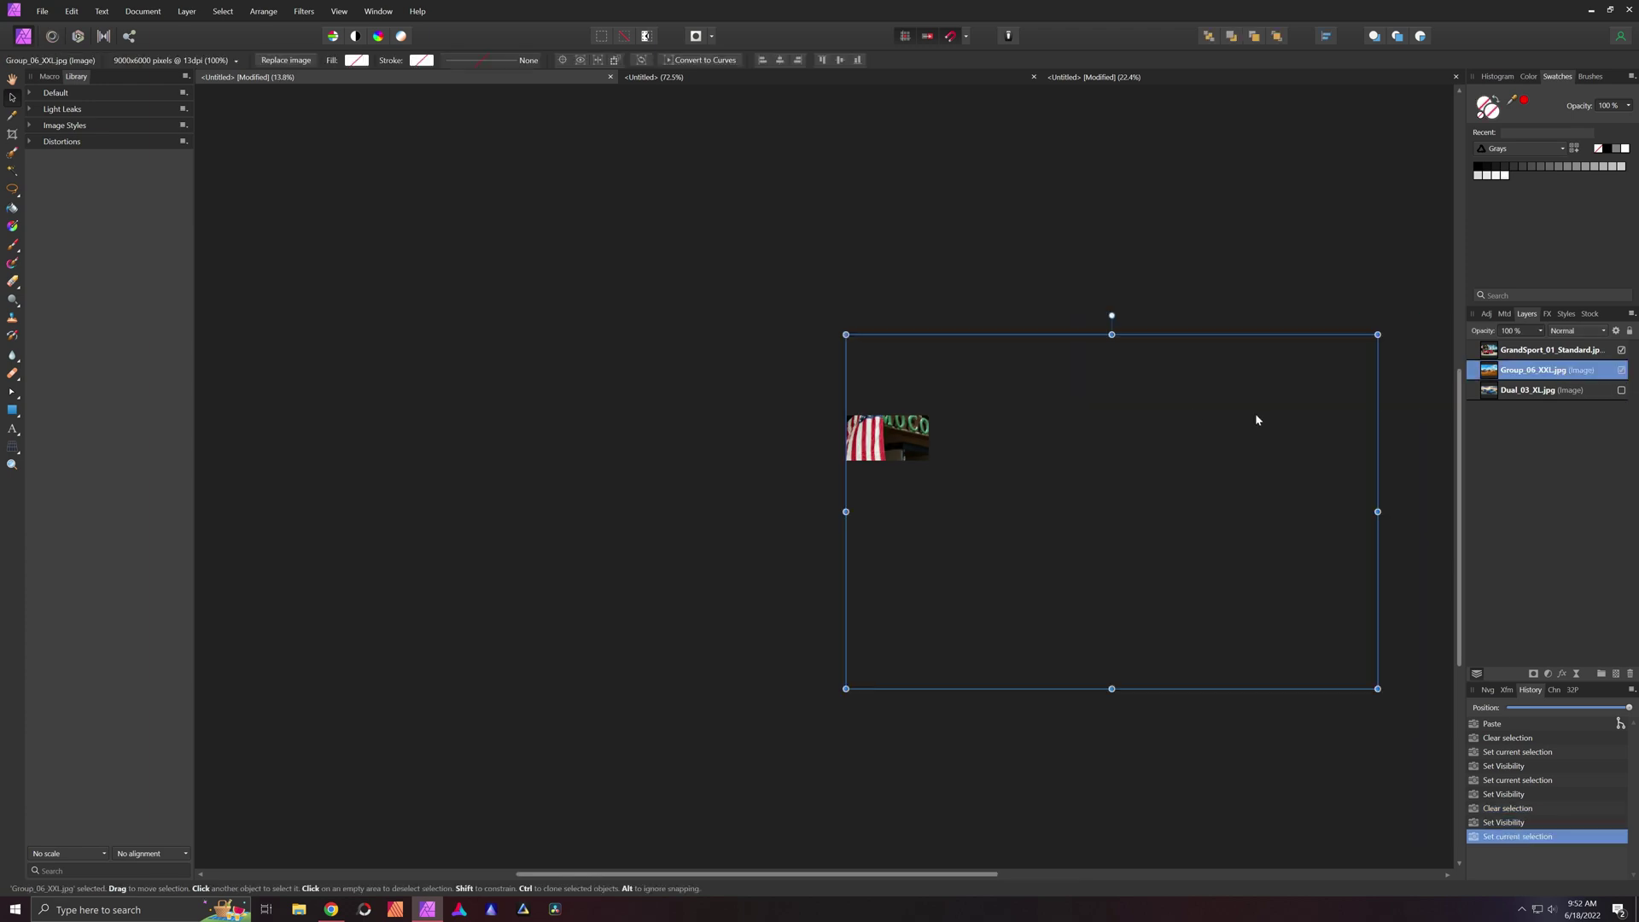
pyautogui.click(1575, 393)
pyautogui.click(1622, 391)
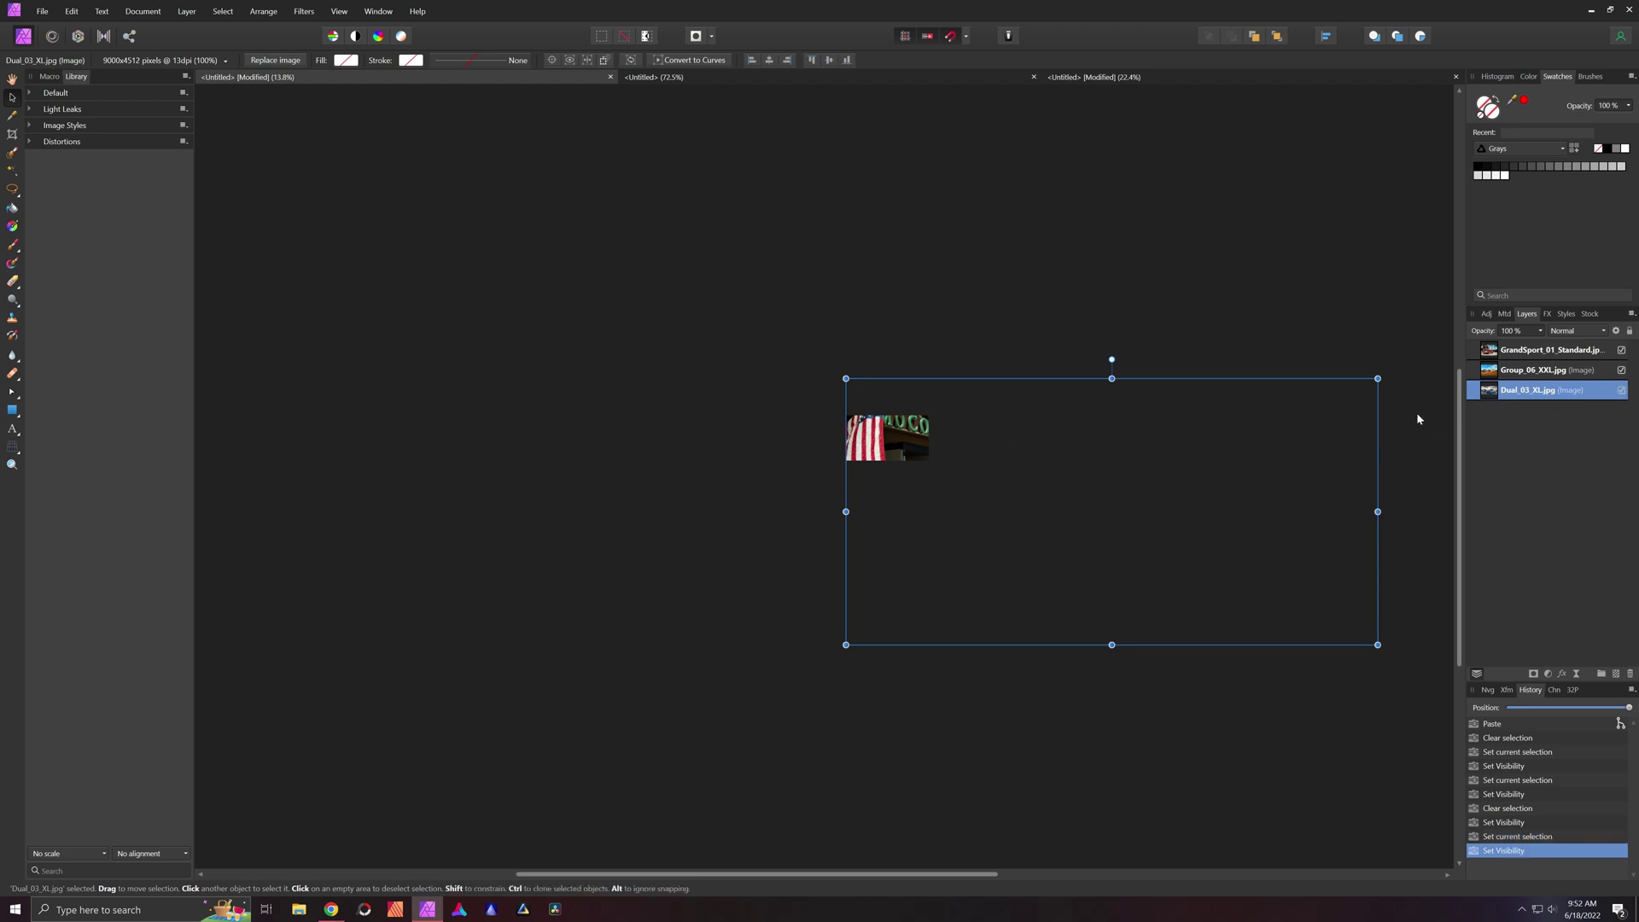
pyautogui.click(1533, 373)
pyautogui.click(1537, 389)
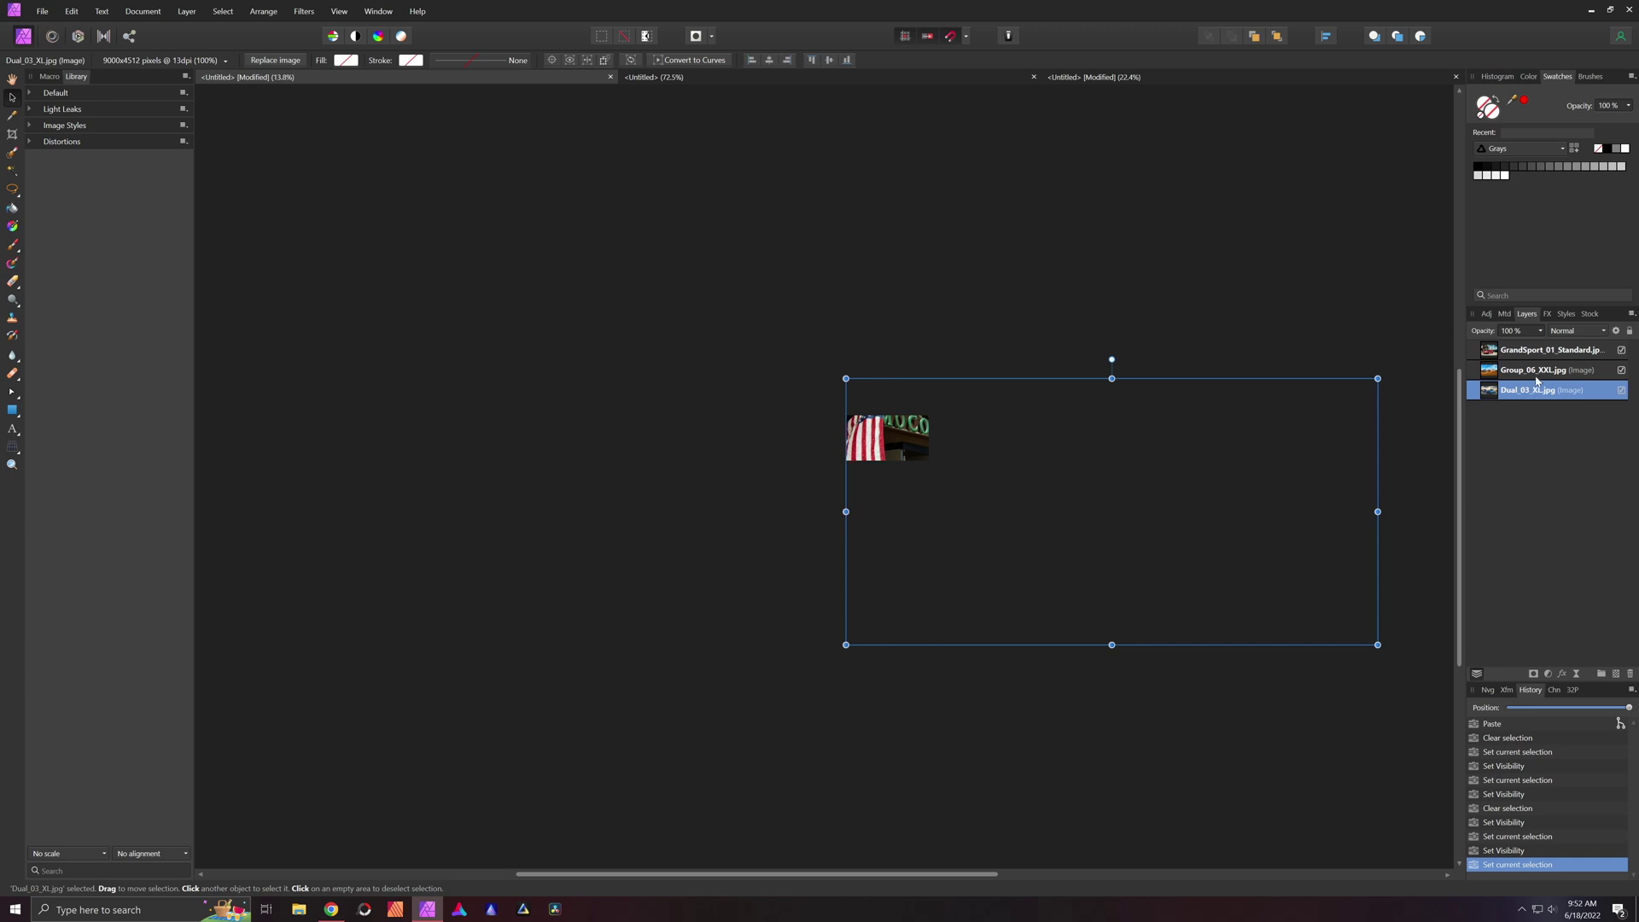
pyautogui.click(1536, 376)
pyautogui.click(1546, 349)
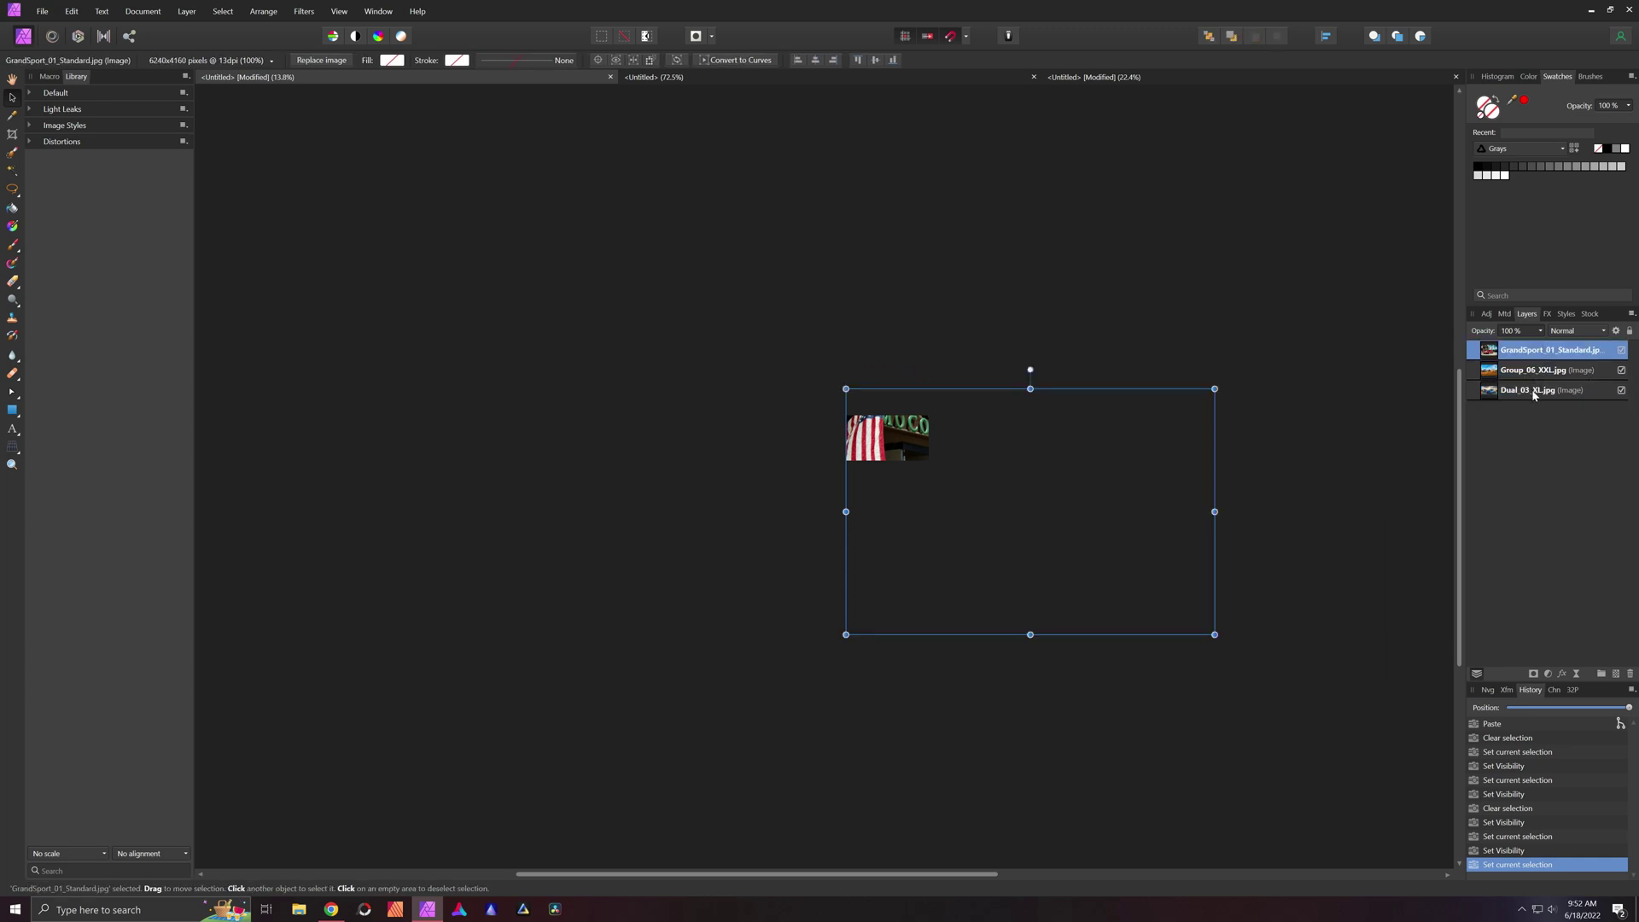
pyautogui.click(1541, 373)
pyautogui.click(1545, 391)
pyautogui.click(1549, 372)
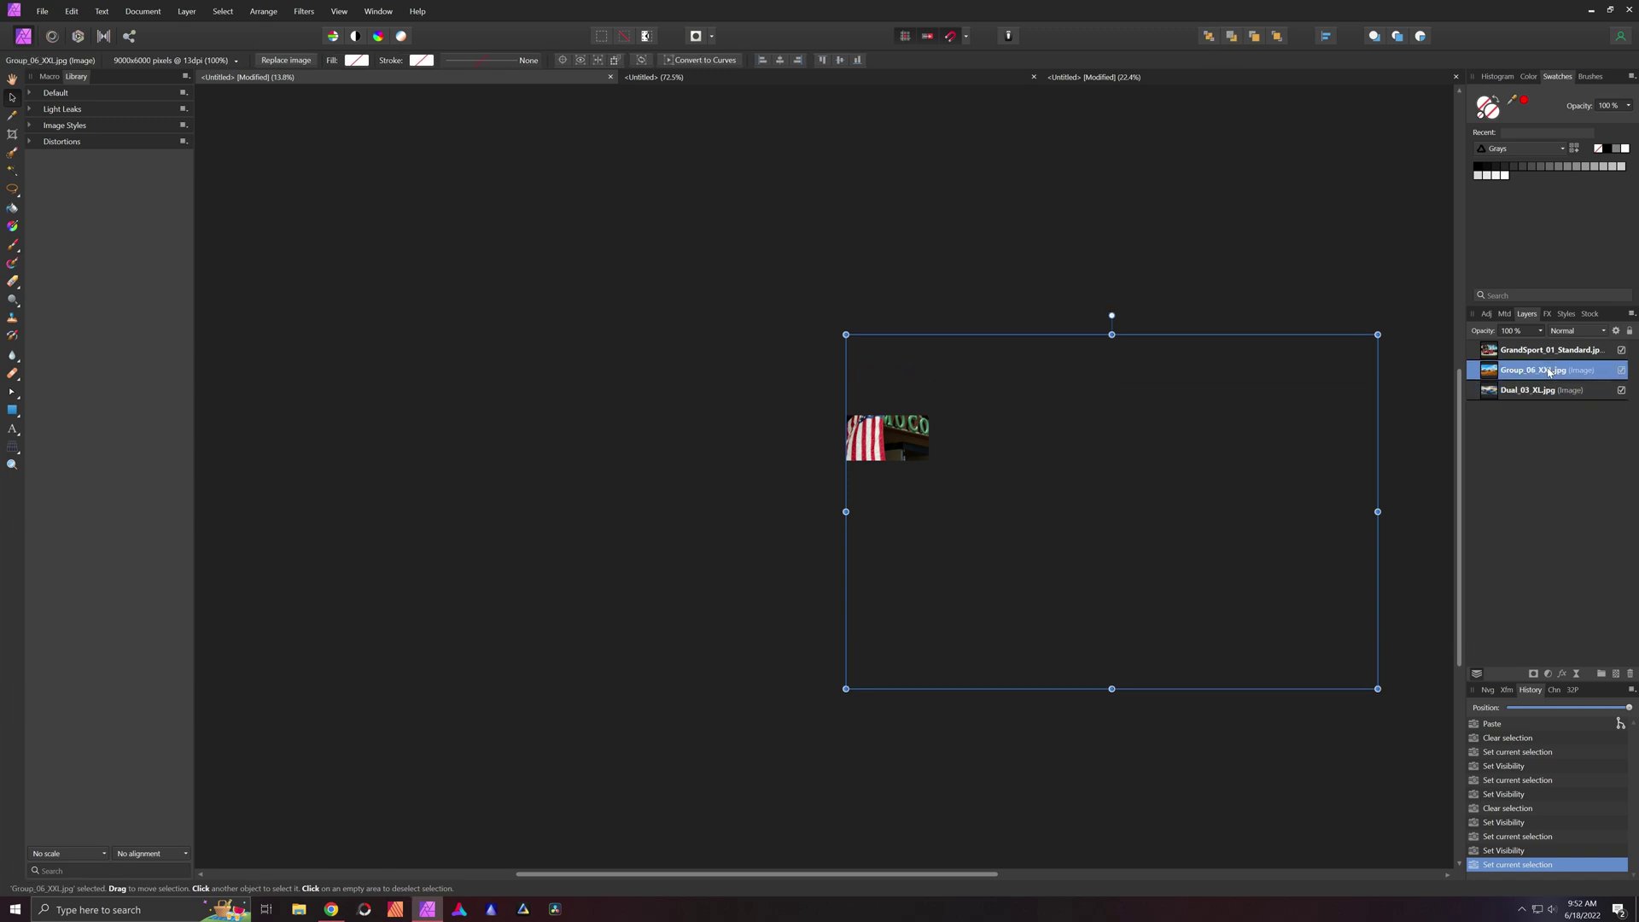
pyautogui.click(1528, 355)
pyautogui.click(1535, 368)
pyautogui.click(1542, 355)
pyautogui.click(1545, 373)
pyautogui.click(1542, 353)
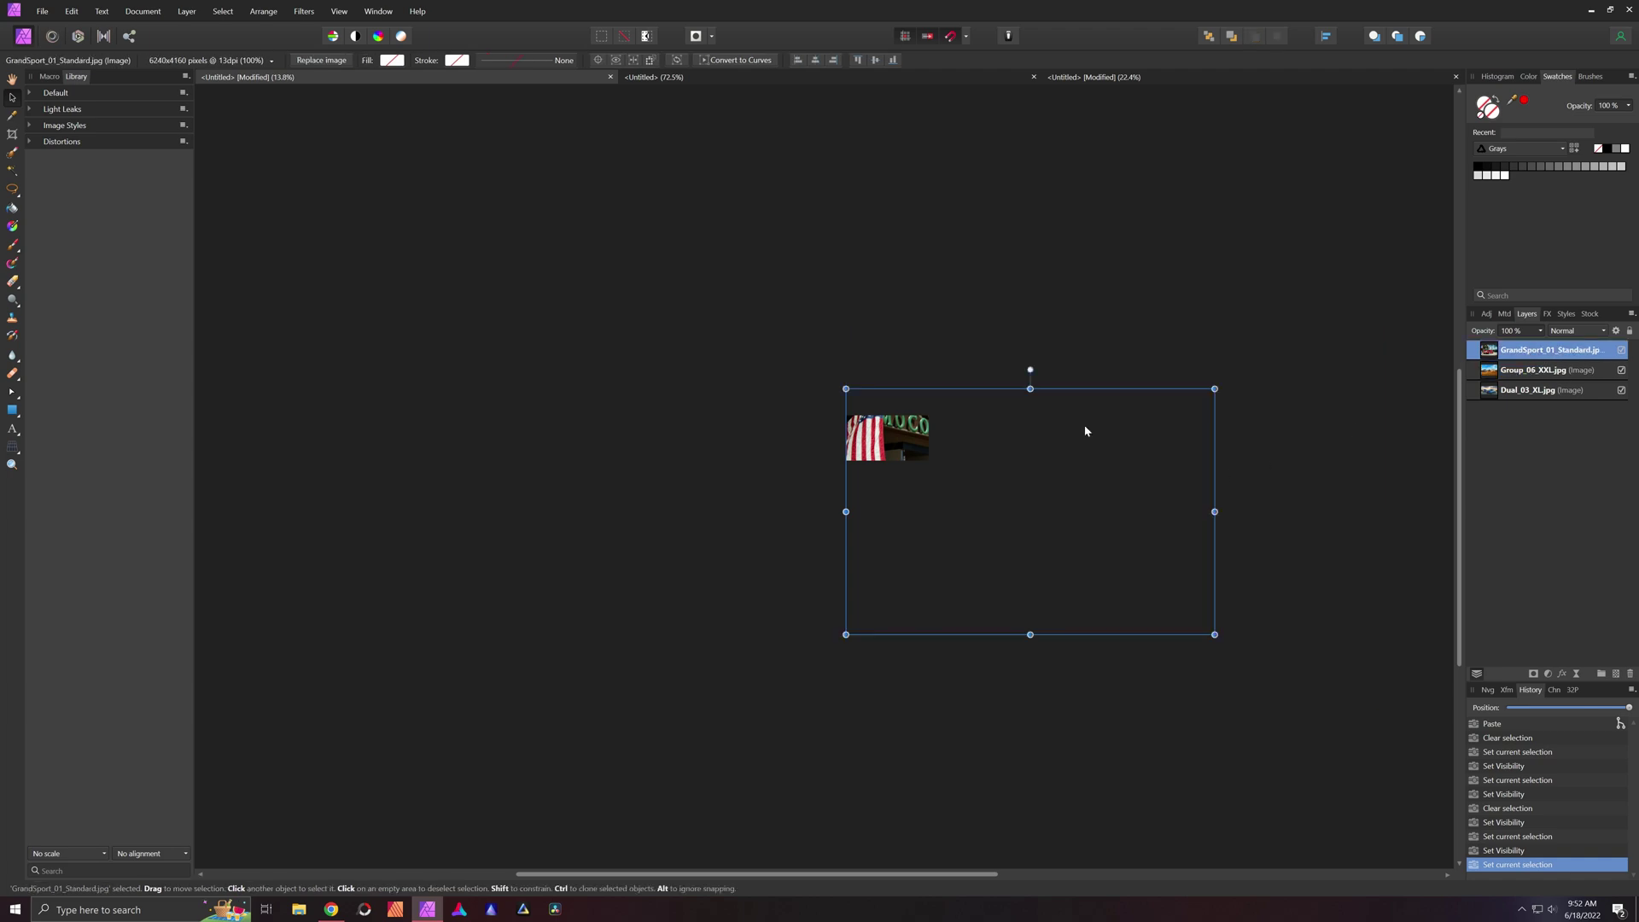
pyautogui.click(791, 354)
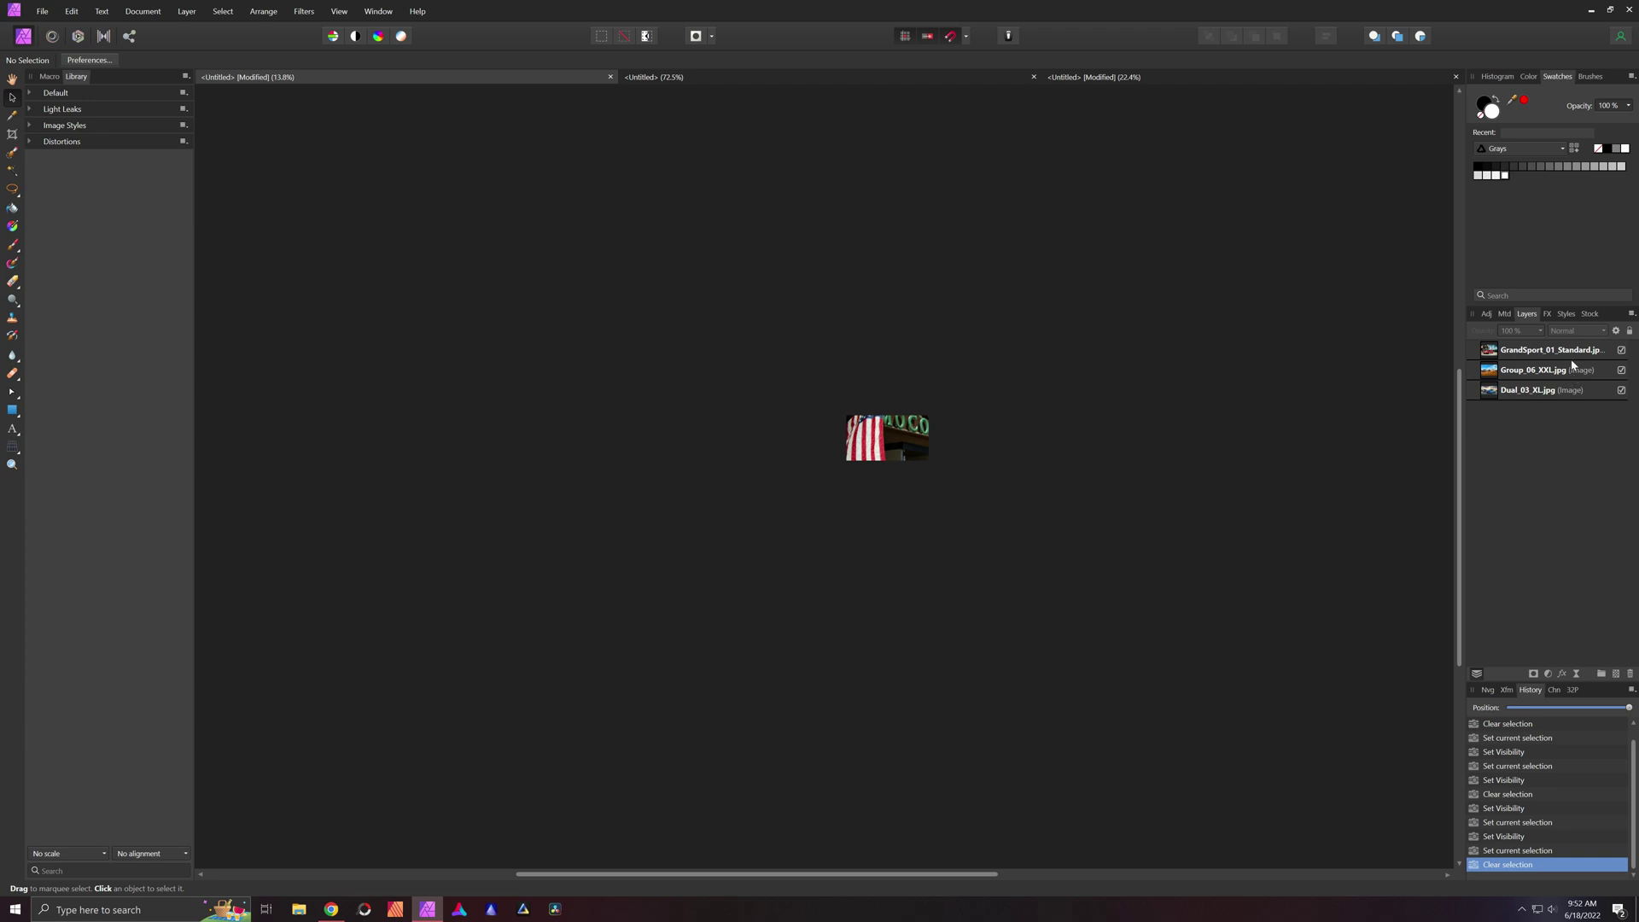
# Copy the GrandSport_01_Standard, Group_06_XXL and Dual_03_XL layers into the blank 3900 × 1404 px document.
pyautogui.click(1545, 350)
pyautogui.keyDown('shift'); pyautogui.click(1537, 390); pyautogui.keyUp('shift')
pyautogui.rightClick(1536, 393)
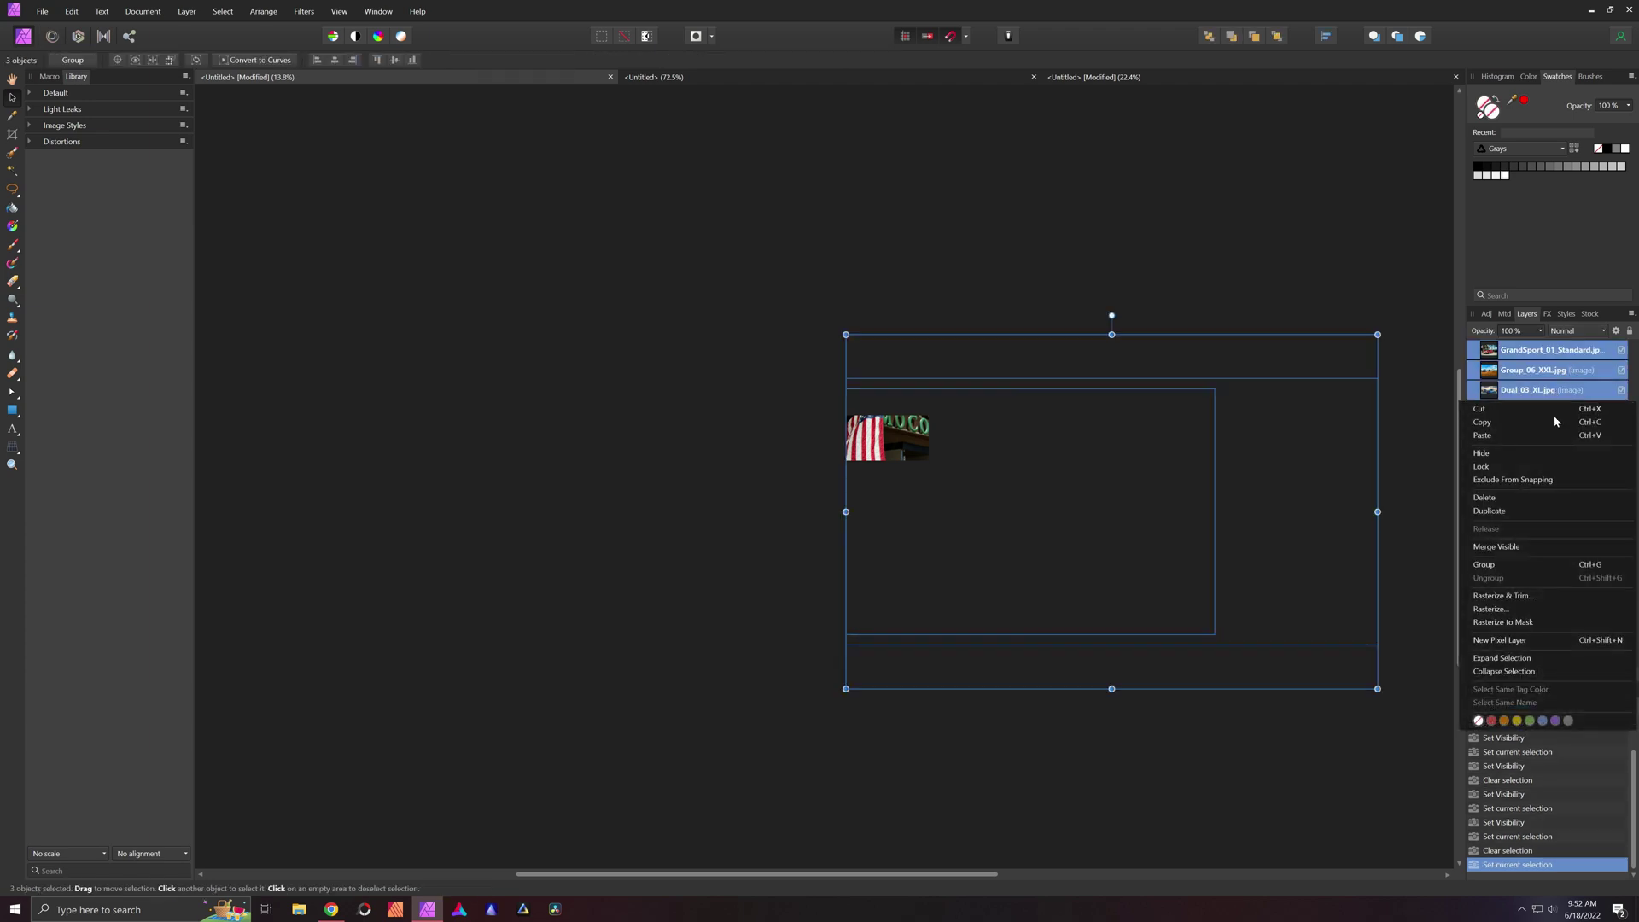
pyautogui.press('Escape')
pyautogui.click(861, 78)
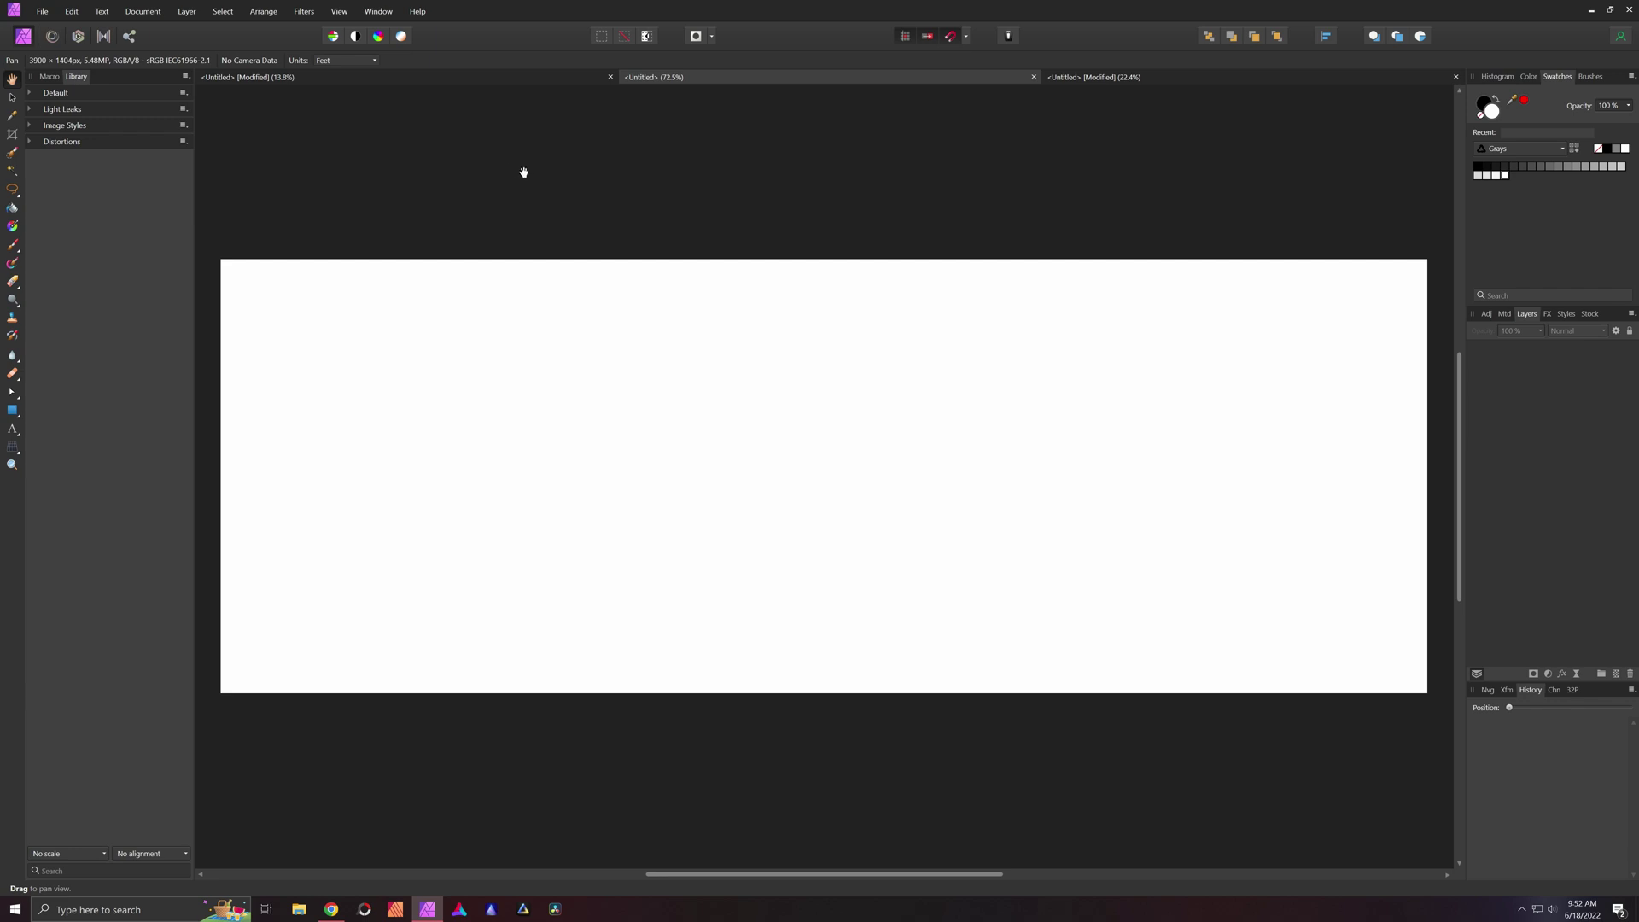
pyautogui.click(332, 909)
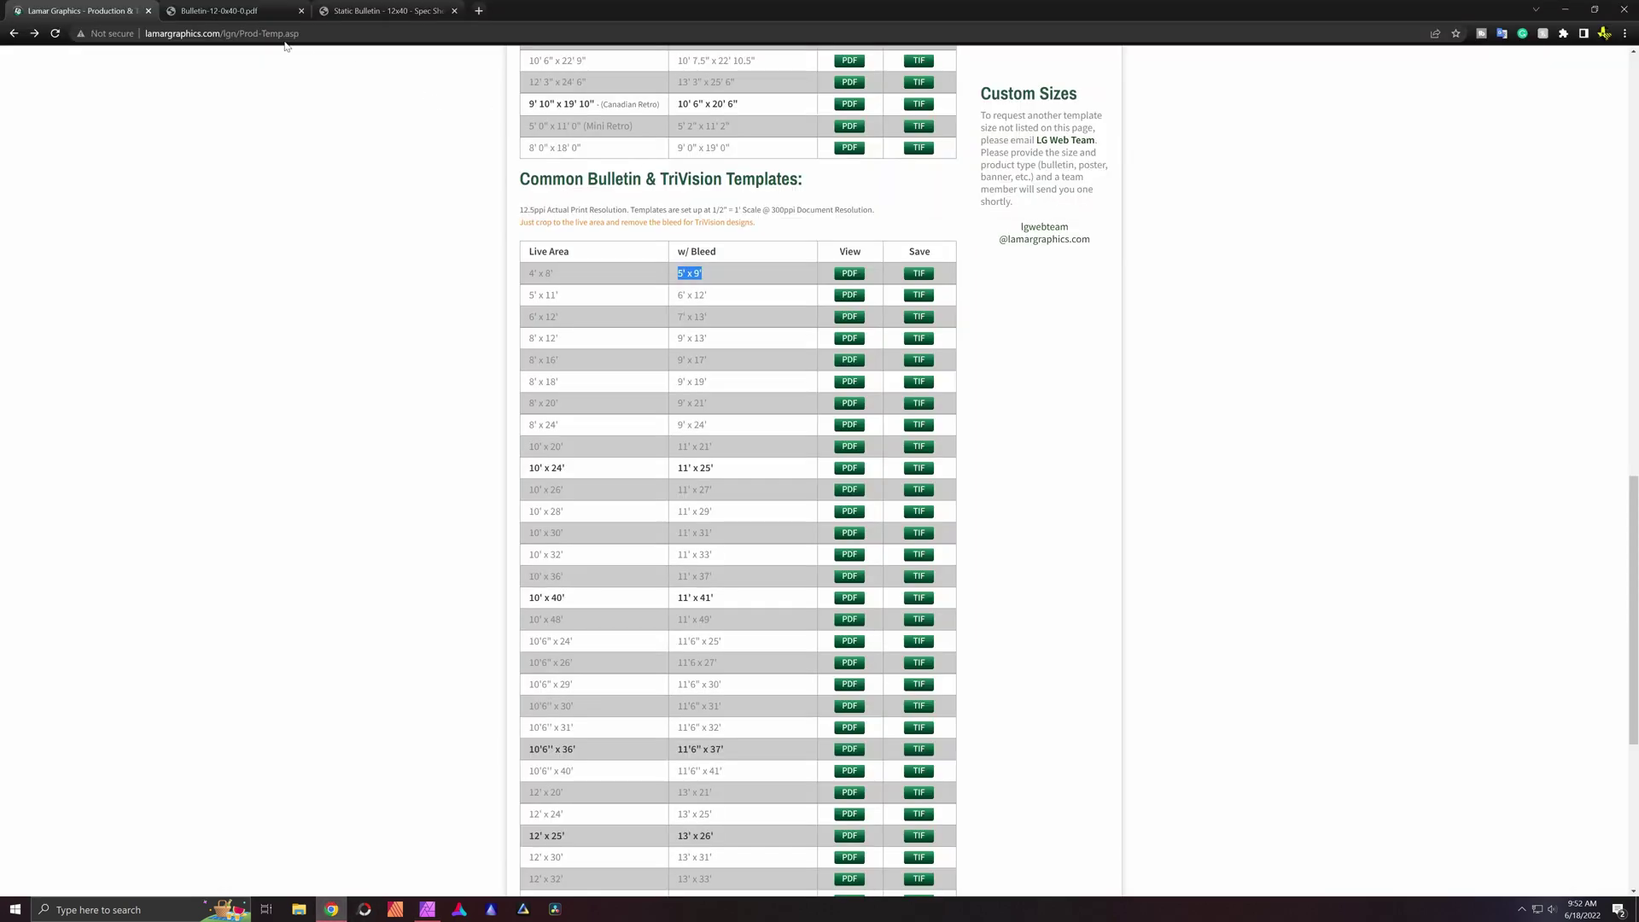
pyautogui.click(235, 9)
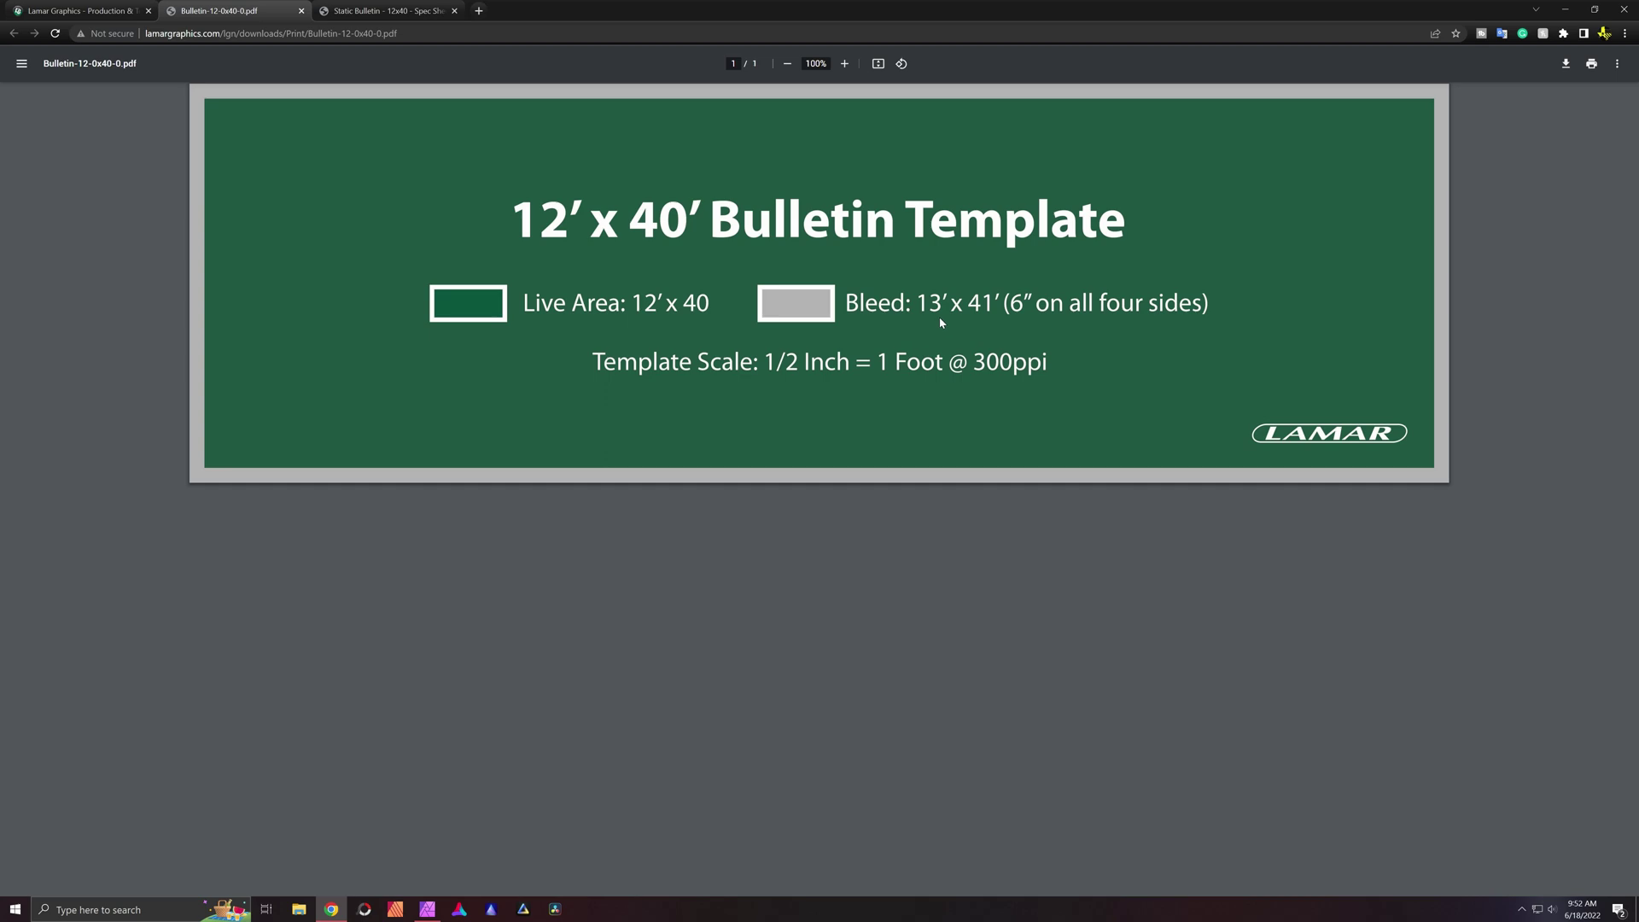
pyautogui.click(427, 910)
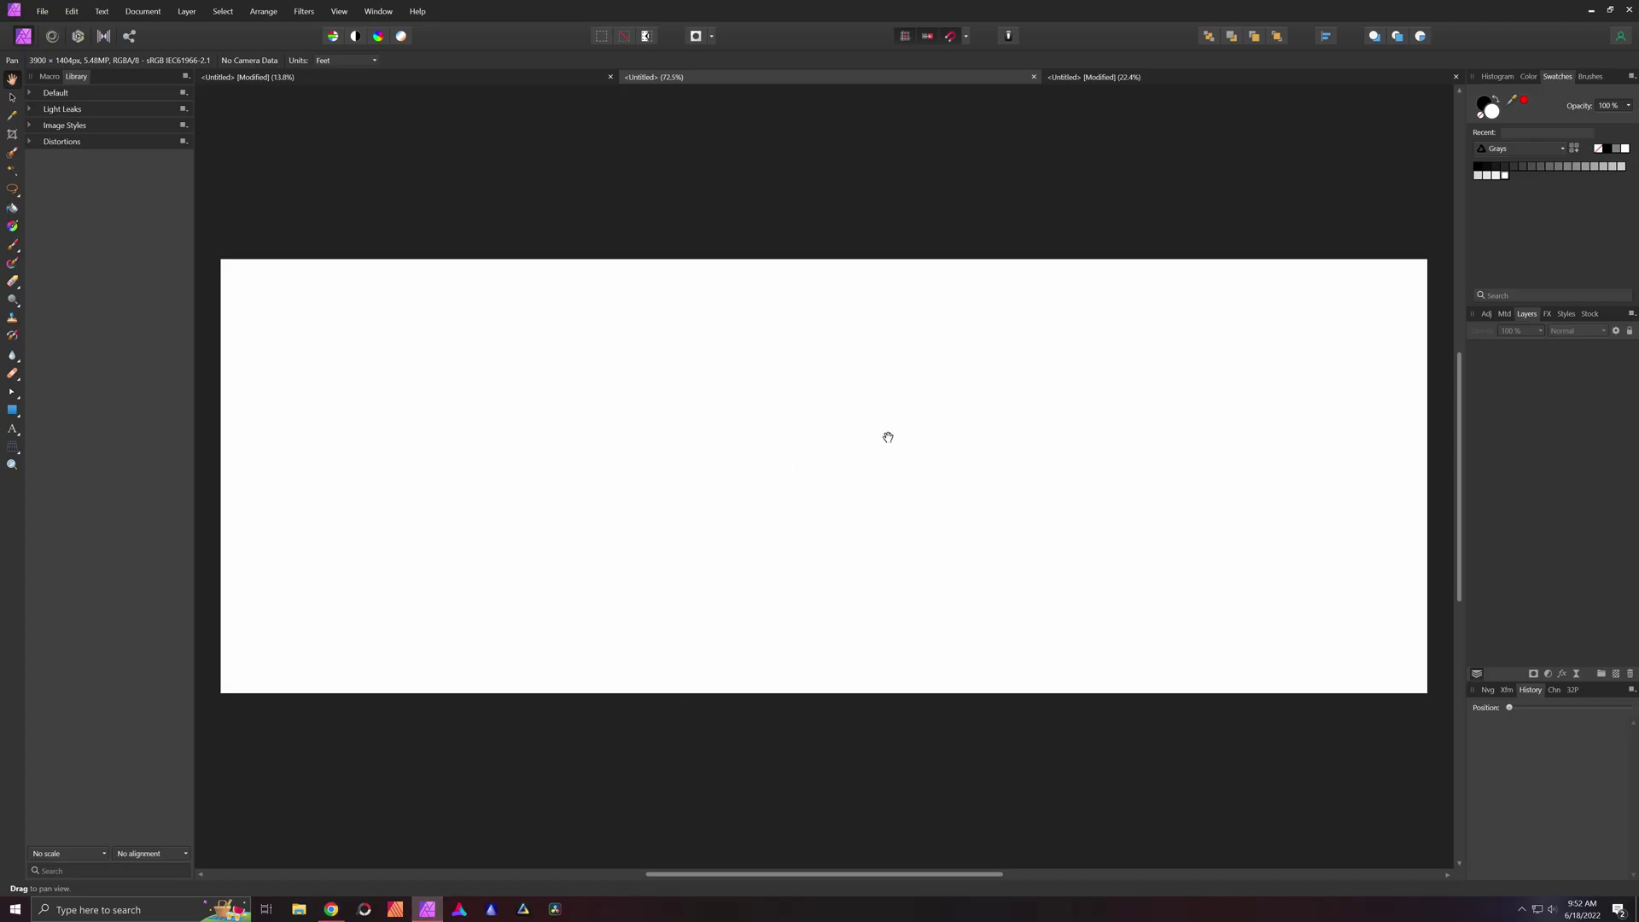
pyautogui.scroll(-5, 908, 447)
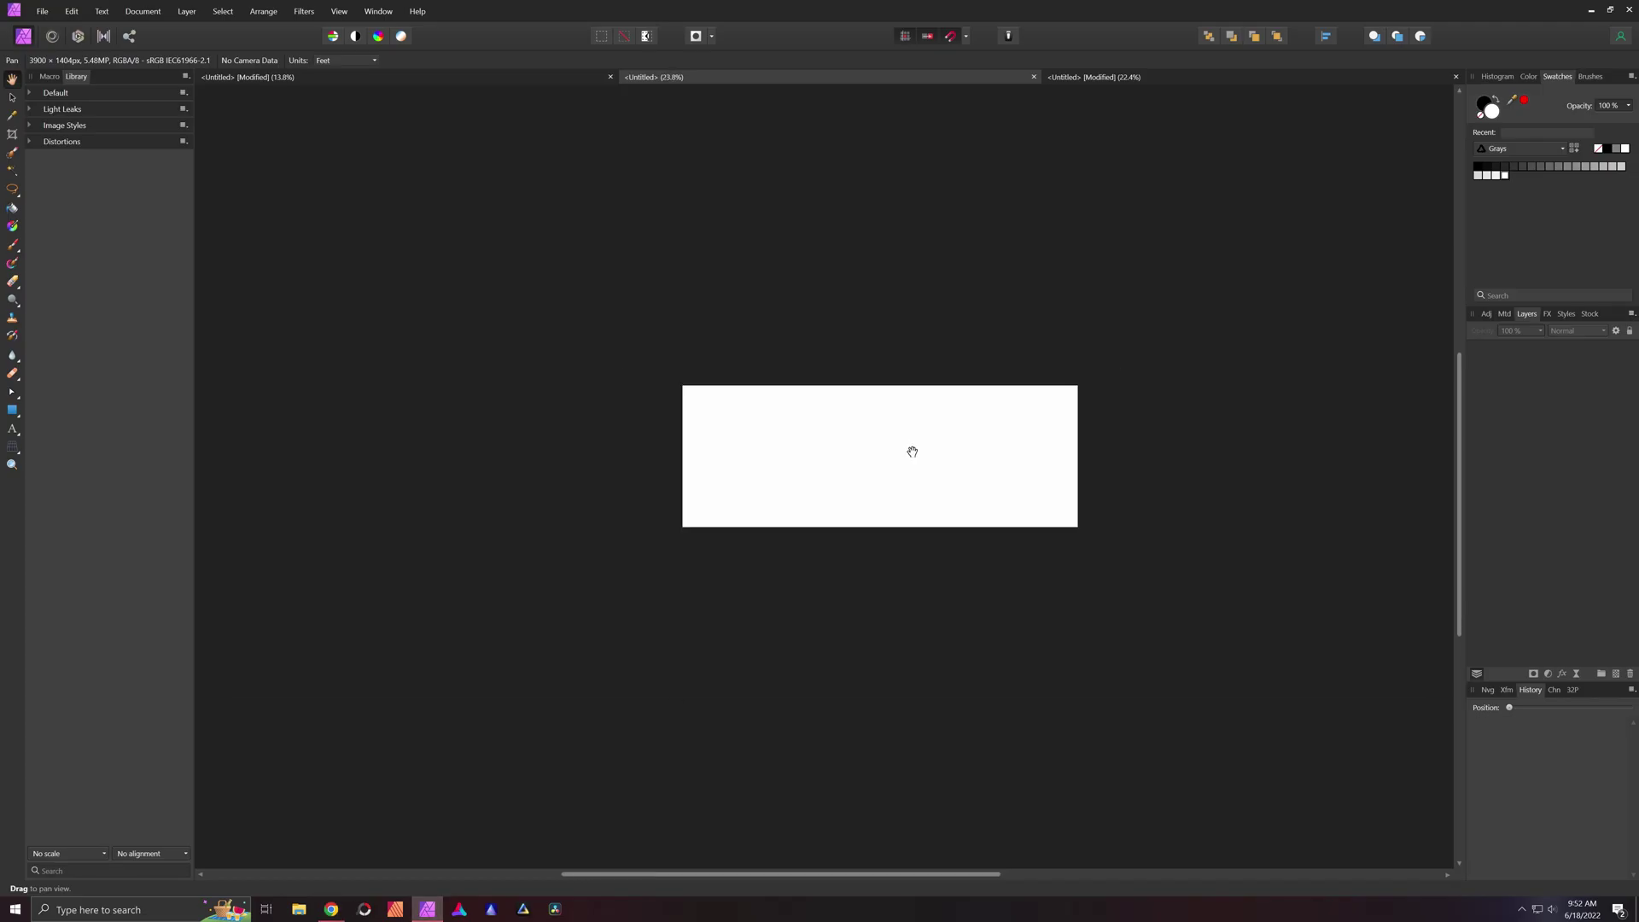
pyautogui.rightClick(1060, 469)
# Paste the three photos and leave only GrandSport_01_Standard.jpg visible.
pyautogui.click(1524, 483)
pyautogui.hotkey('ctrl', 'v')
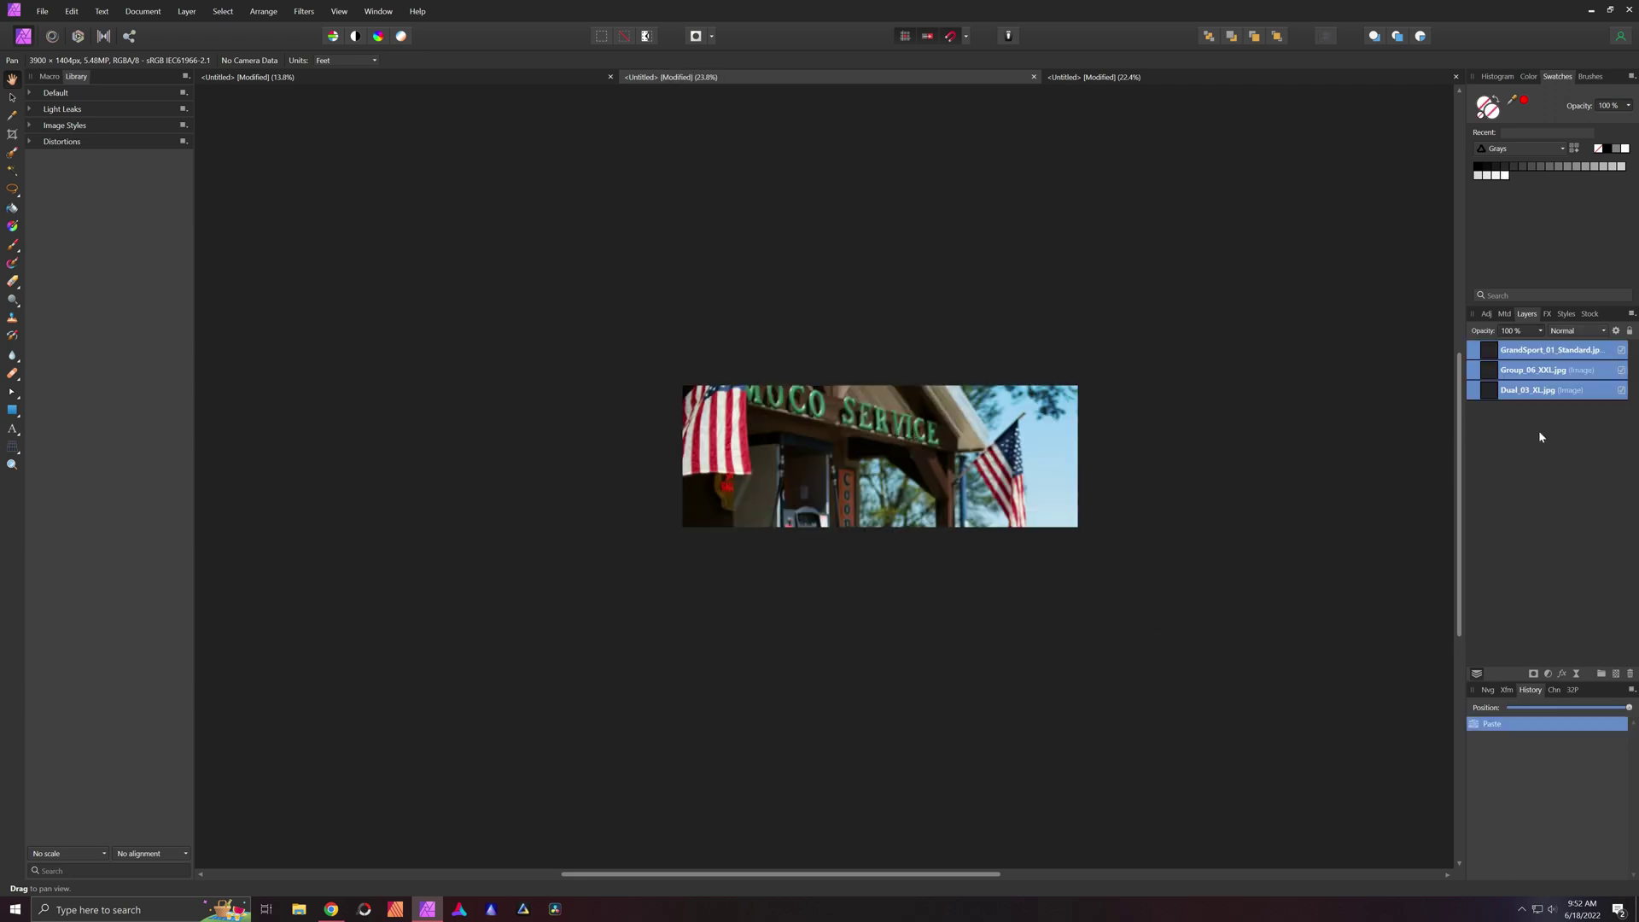
pyautogui.click(1622, 370)
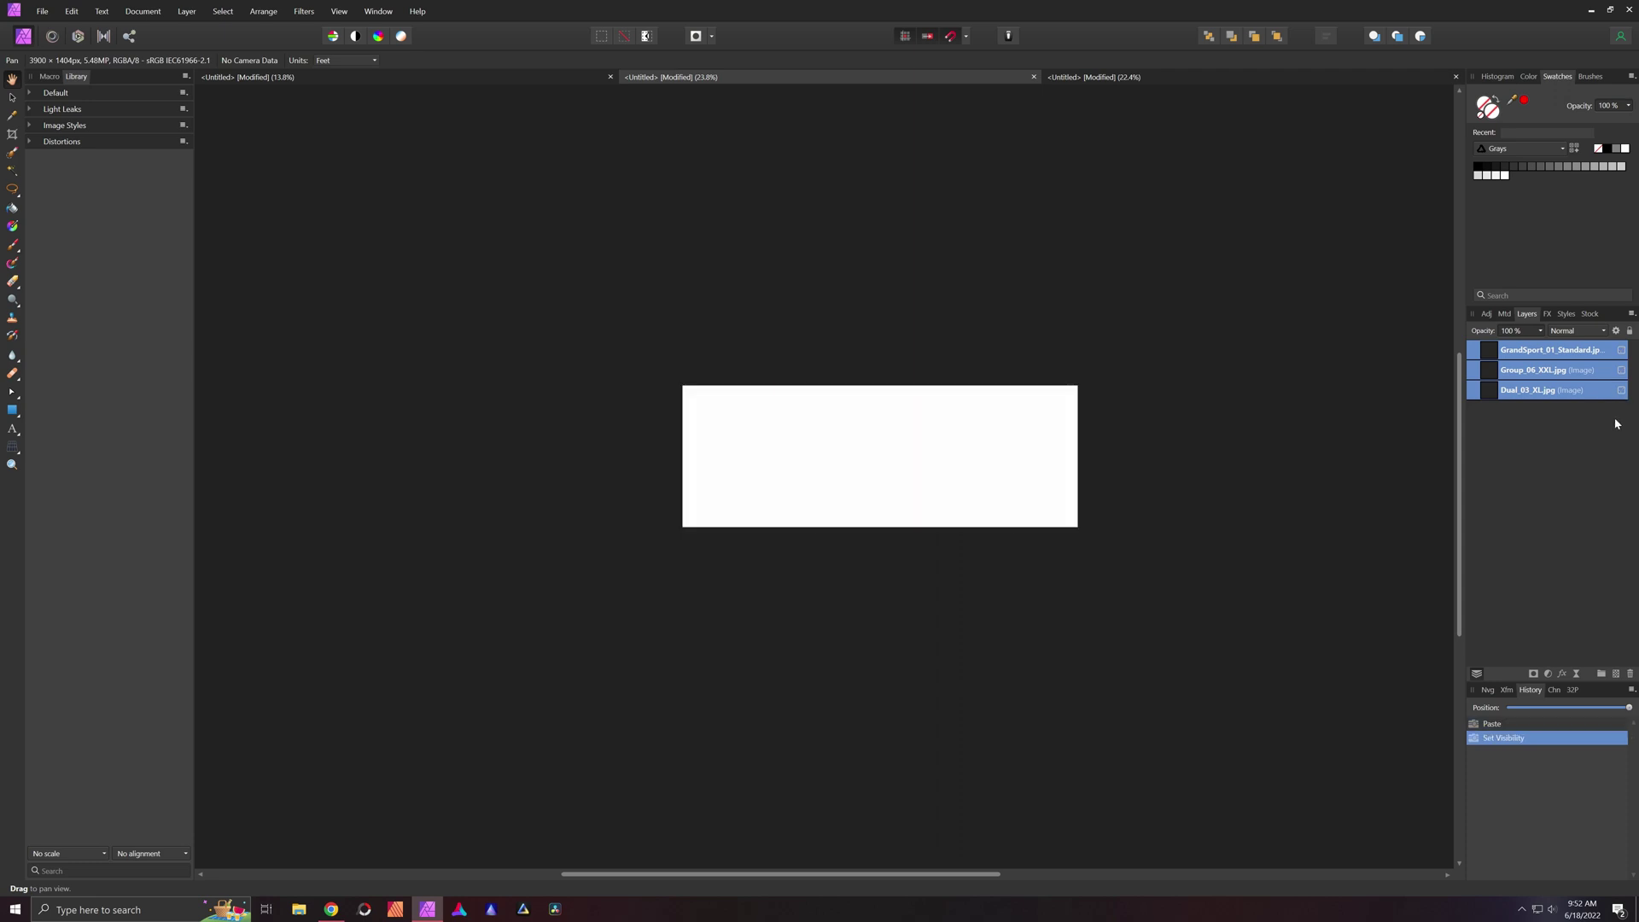
pyautogui.click(1553, 350)
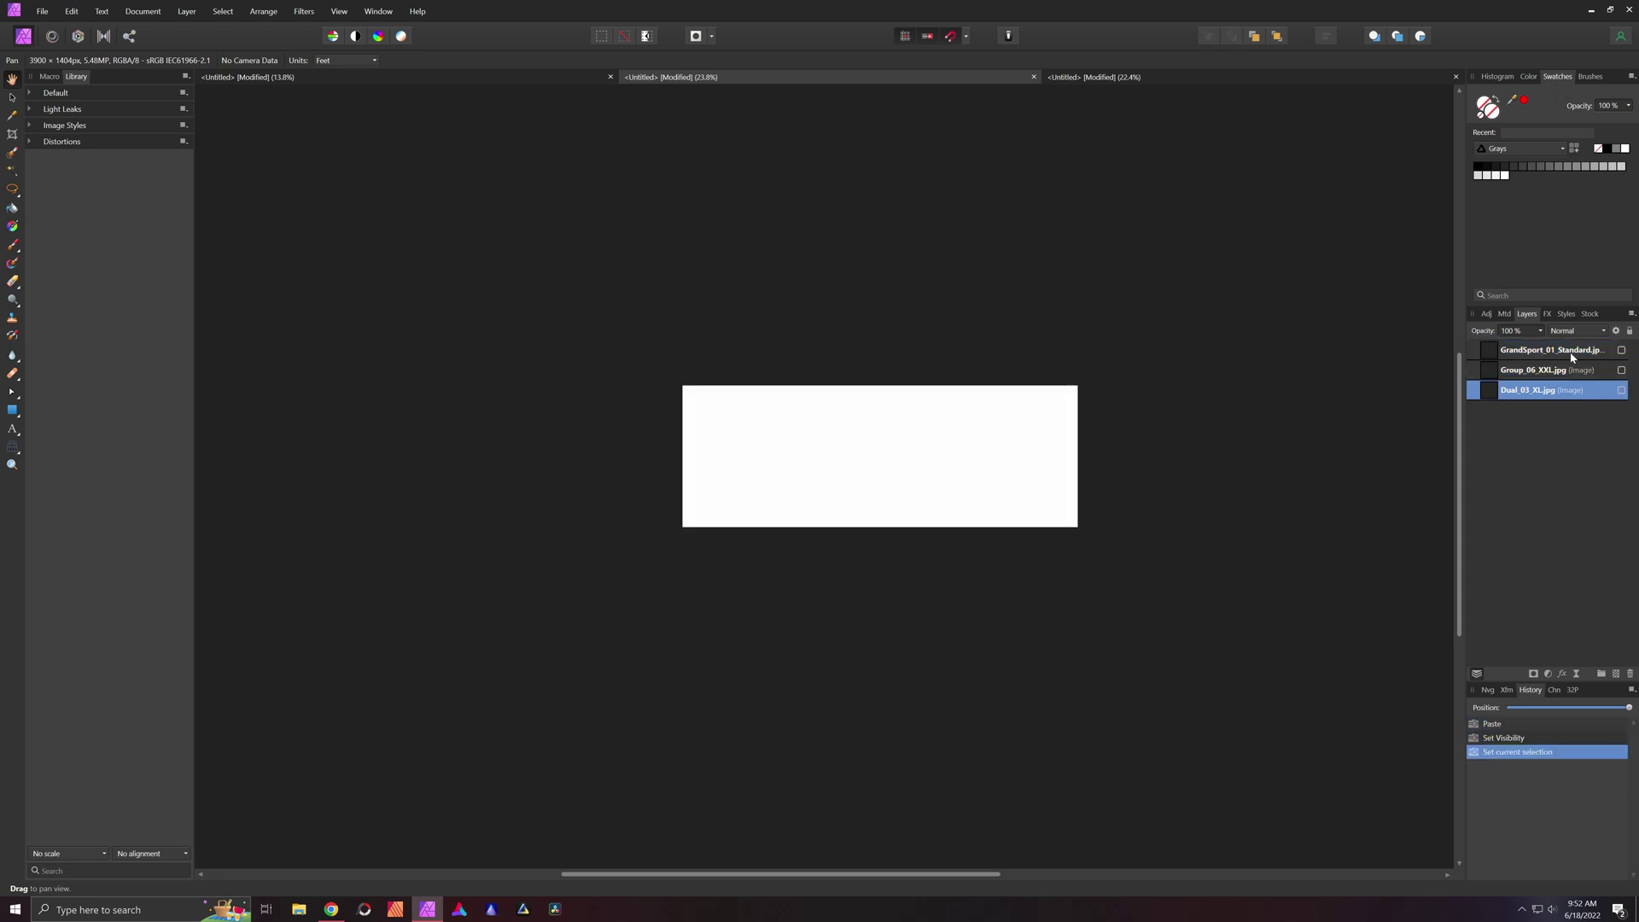
pyautogui.click(1622, 350)
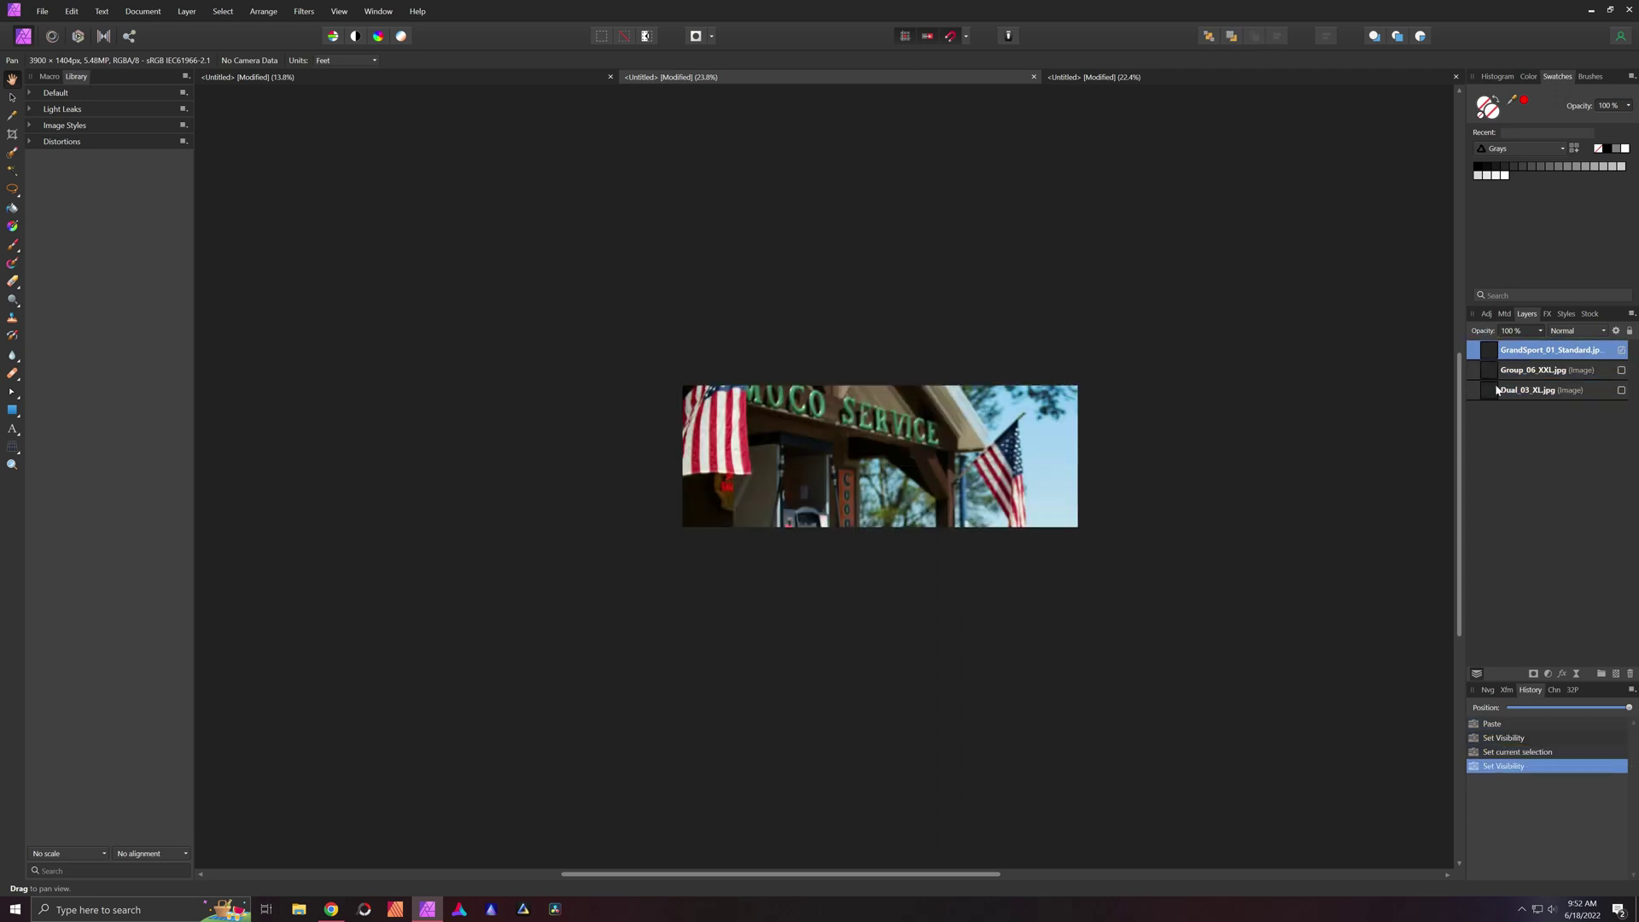
# Toggle between the Move and Hand tools with the GrandSport photo layer selected.
pyautogui.click(13, 99)
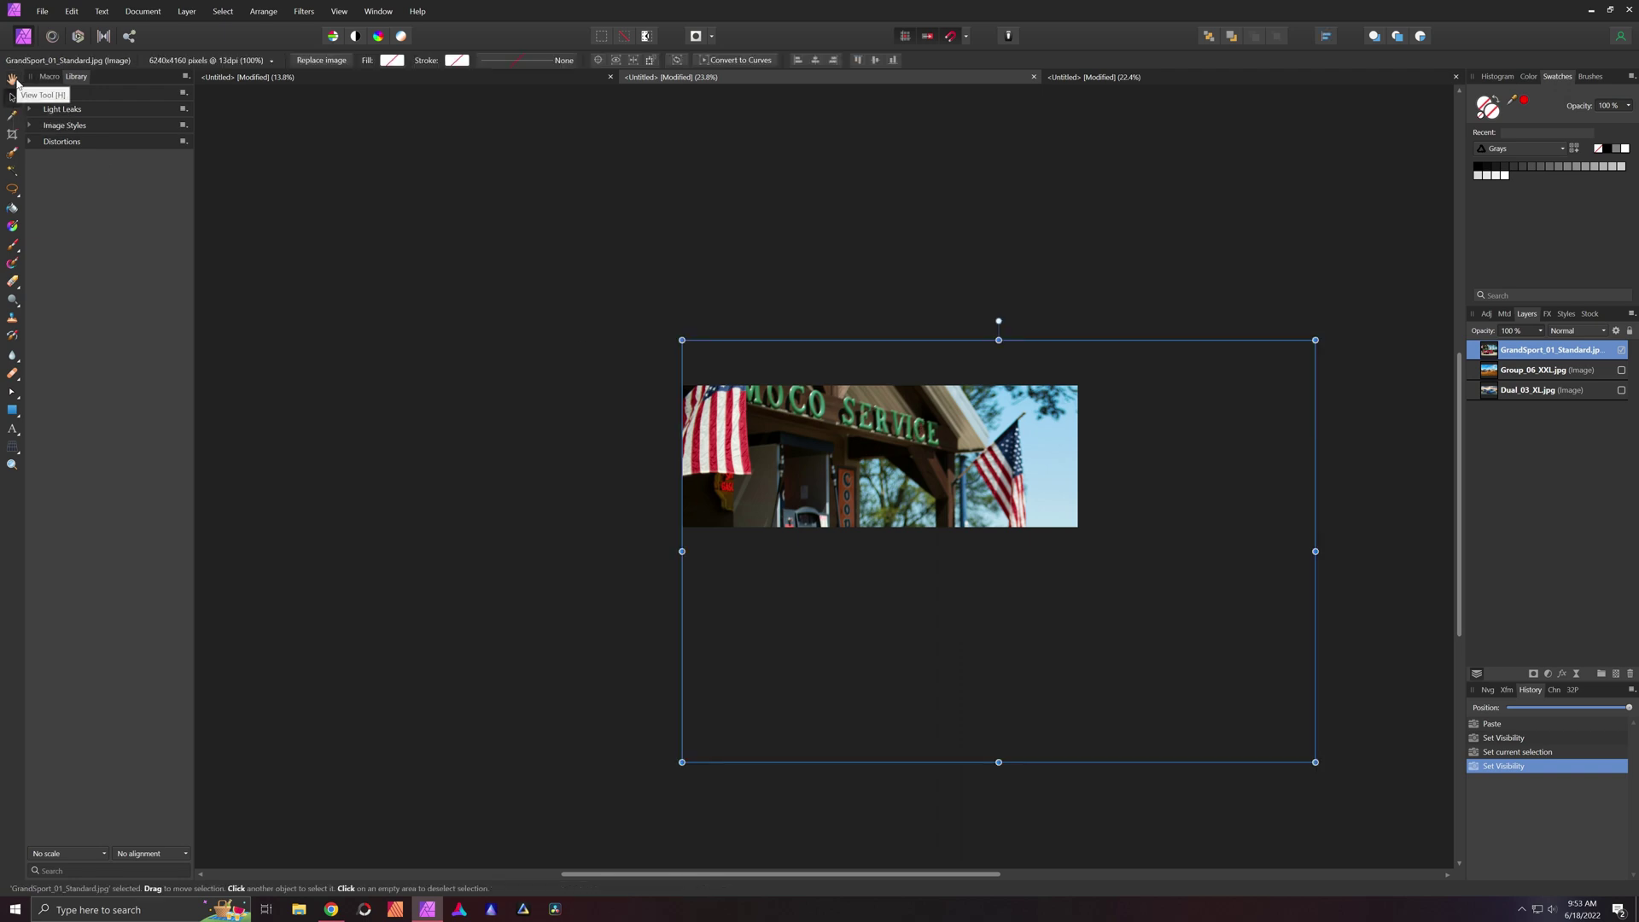
pyautogui.click(492, 216)
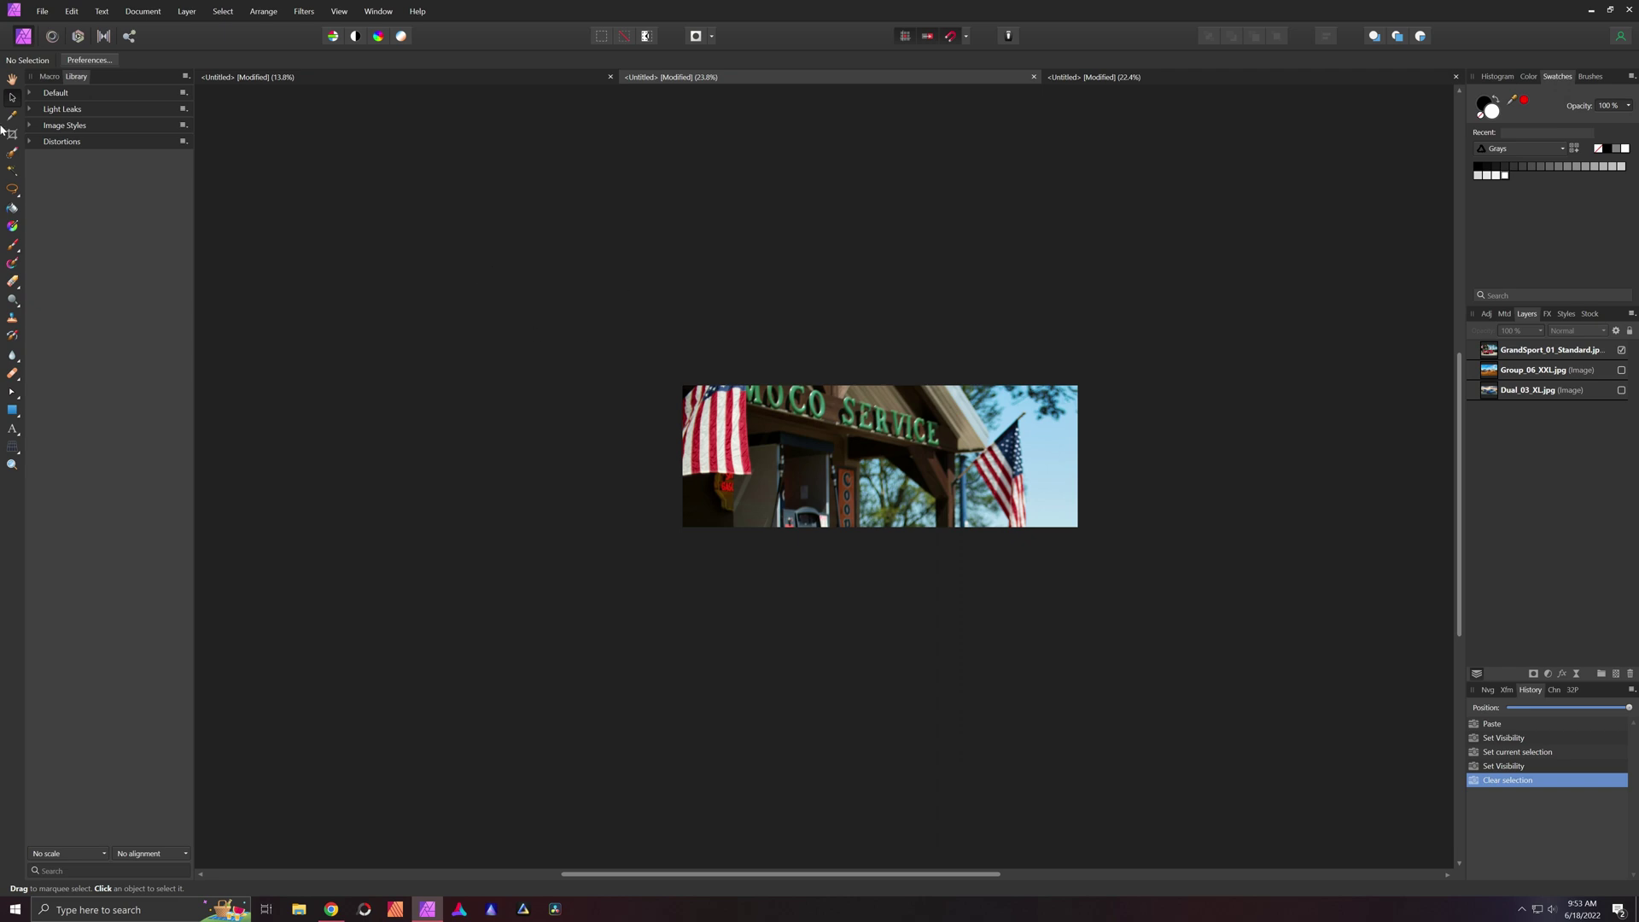
pyautogui.click(12, 79)
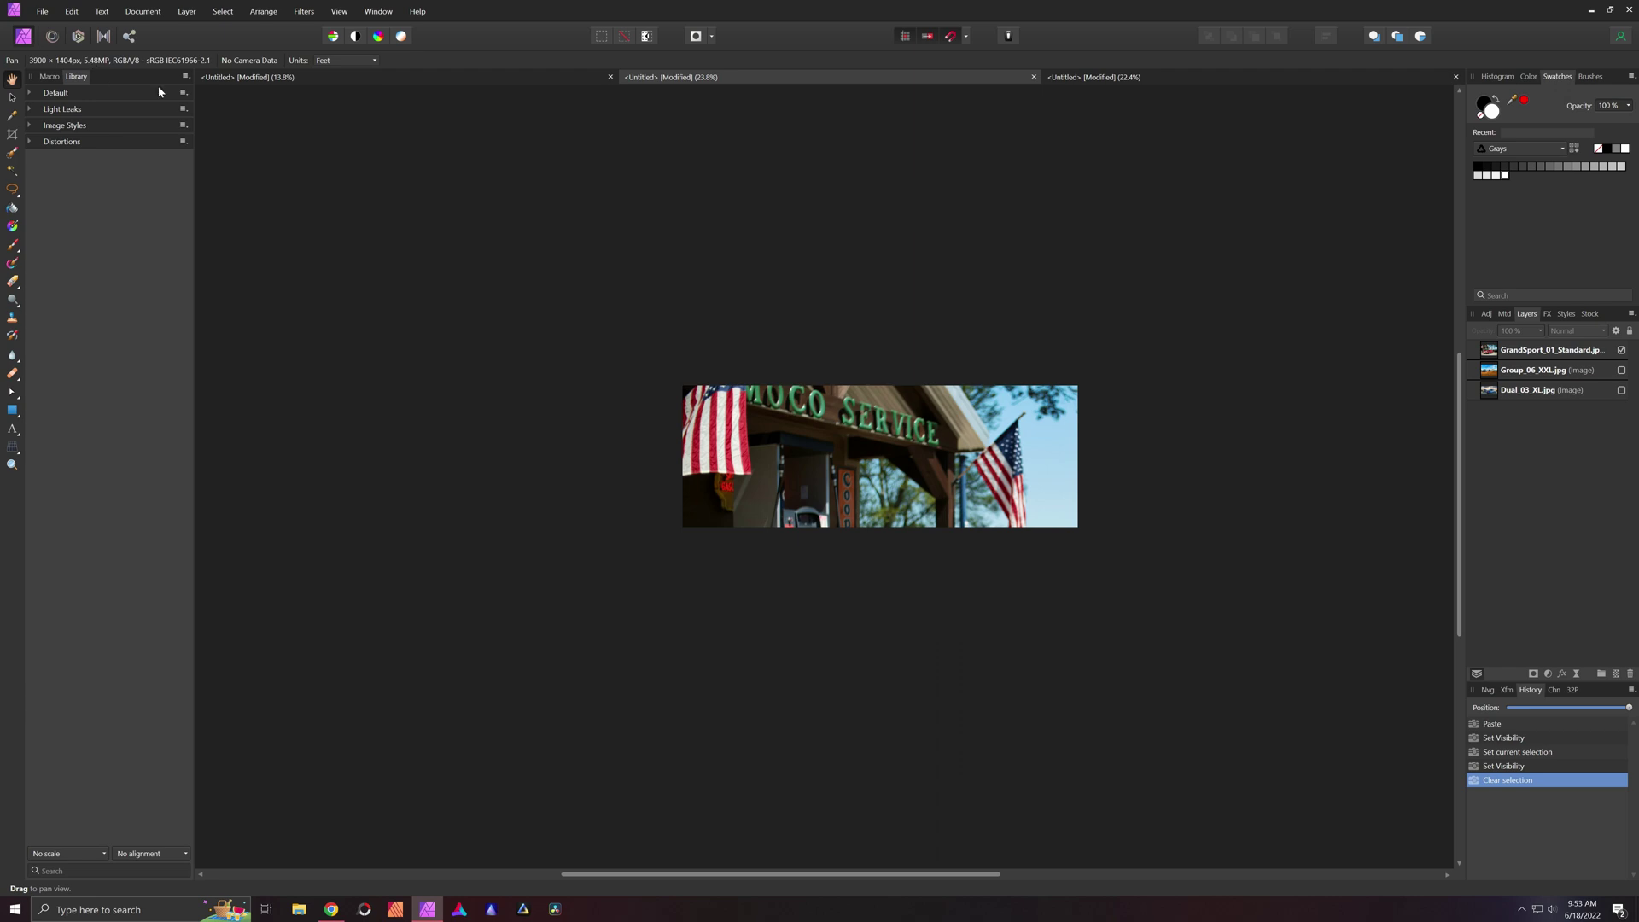
pyautogui.click(1508, 352)
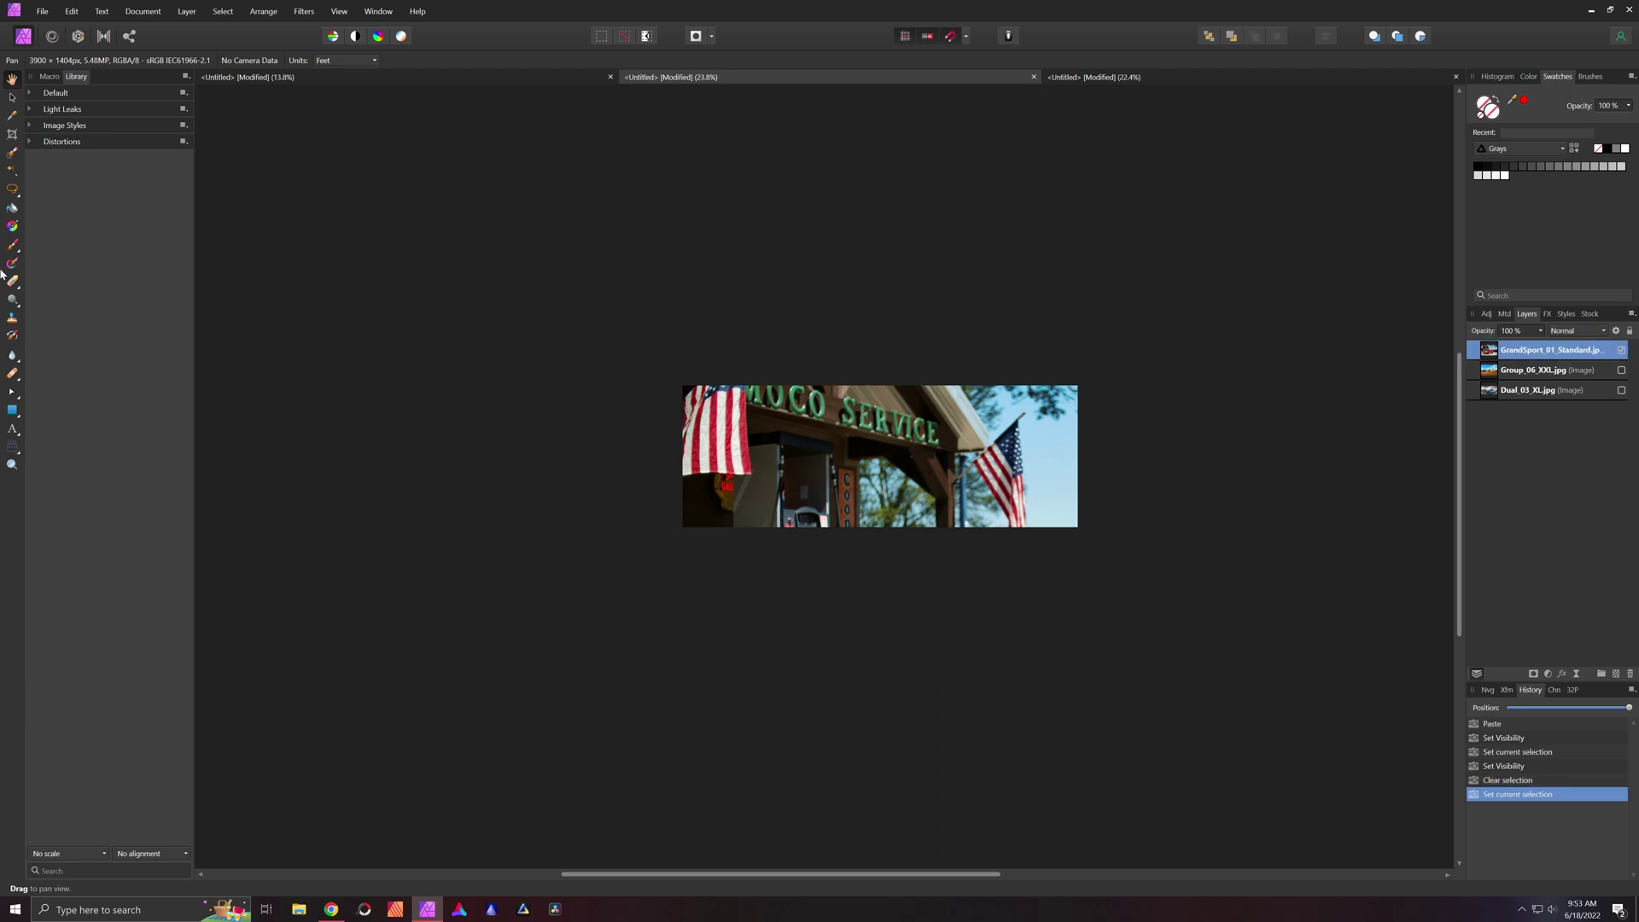
pyautogui.click(10, 99)
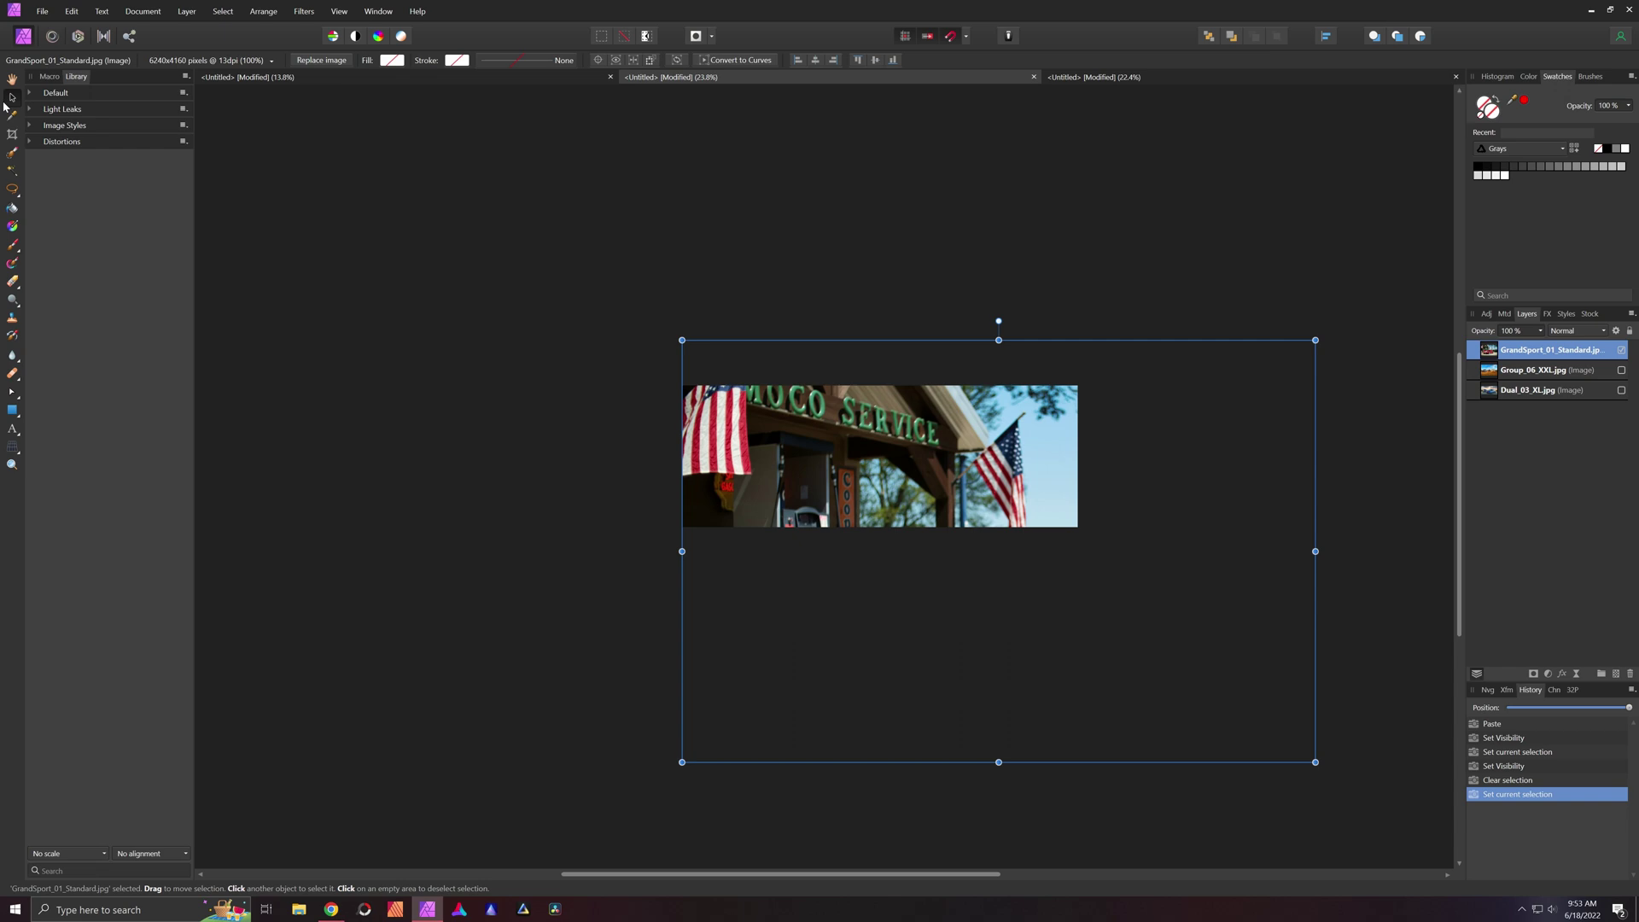
pyautogui.click(11, 85)
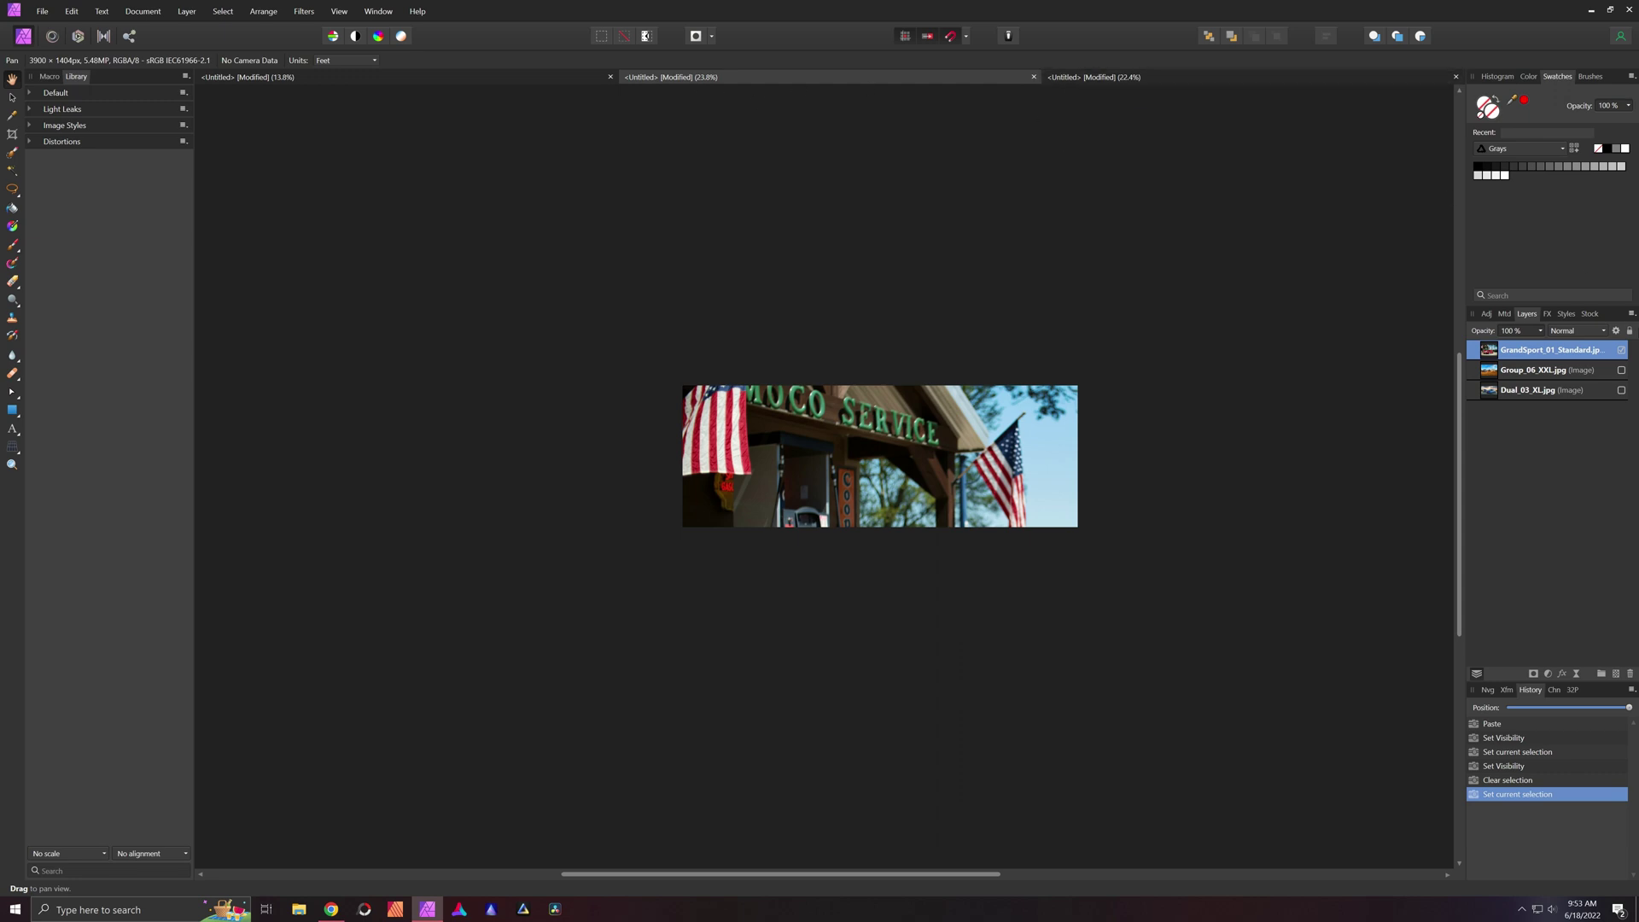
# Hide the GrandSport photo layers in the billboard documents.
pyautogui.click(1621, 351)
pyautogui.click(504, 78)
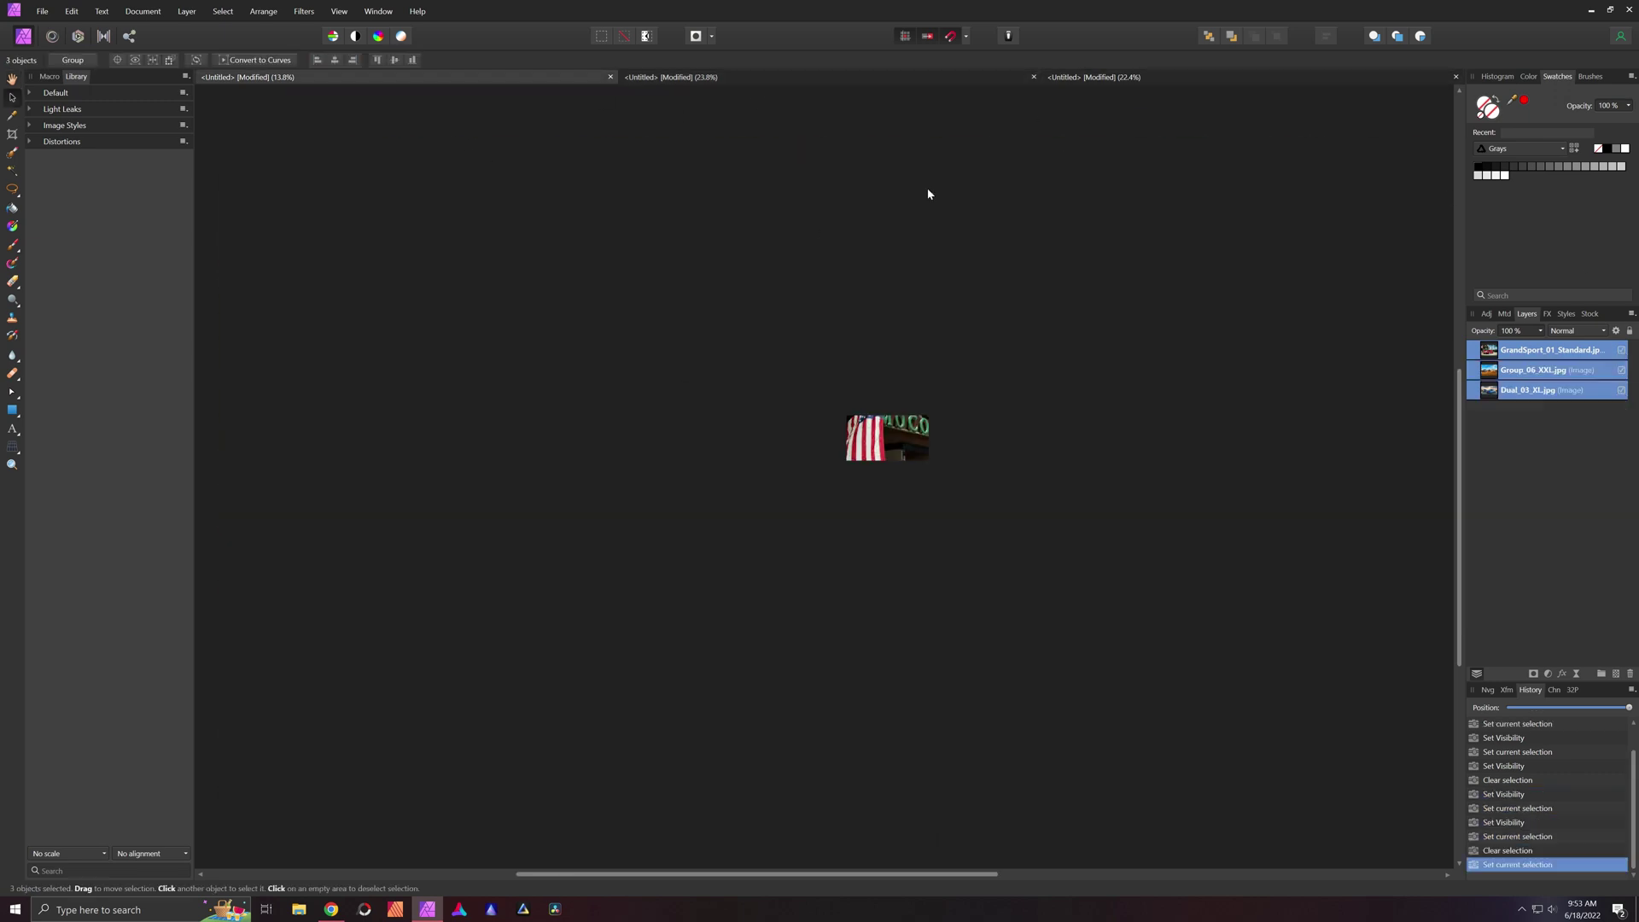
pyautogui.click(1621, 350)
pyautogui.click(930, 313)
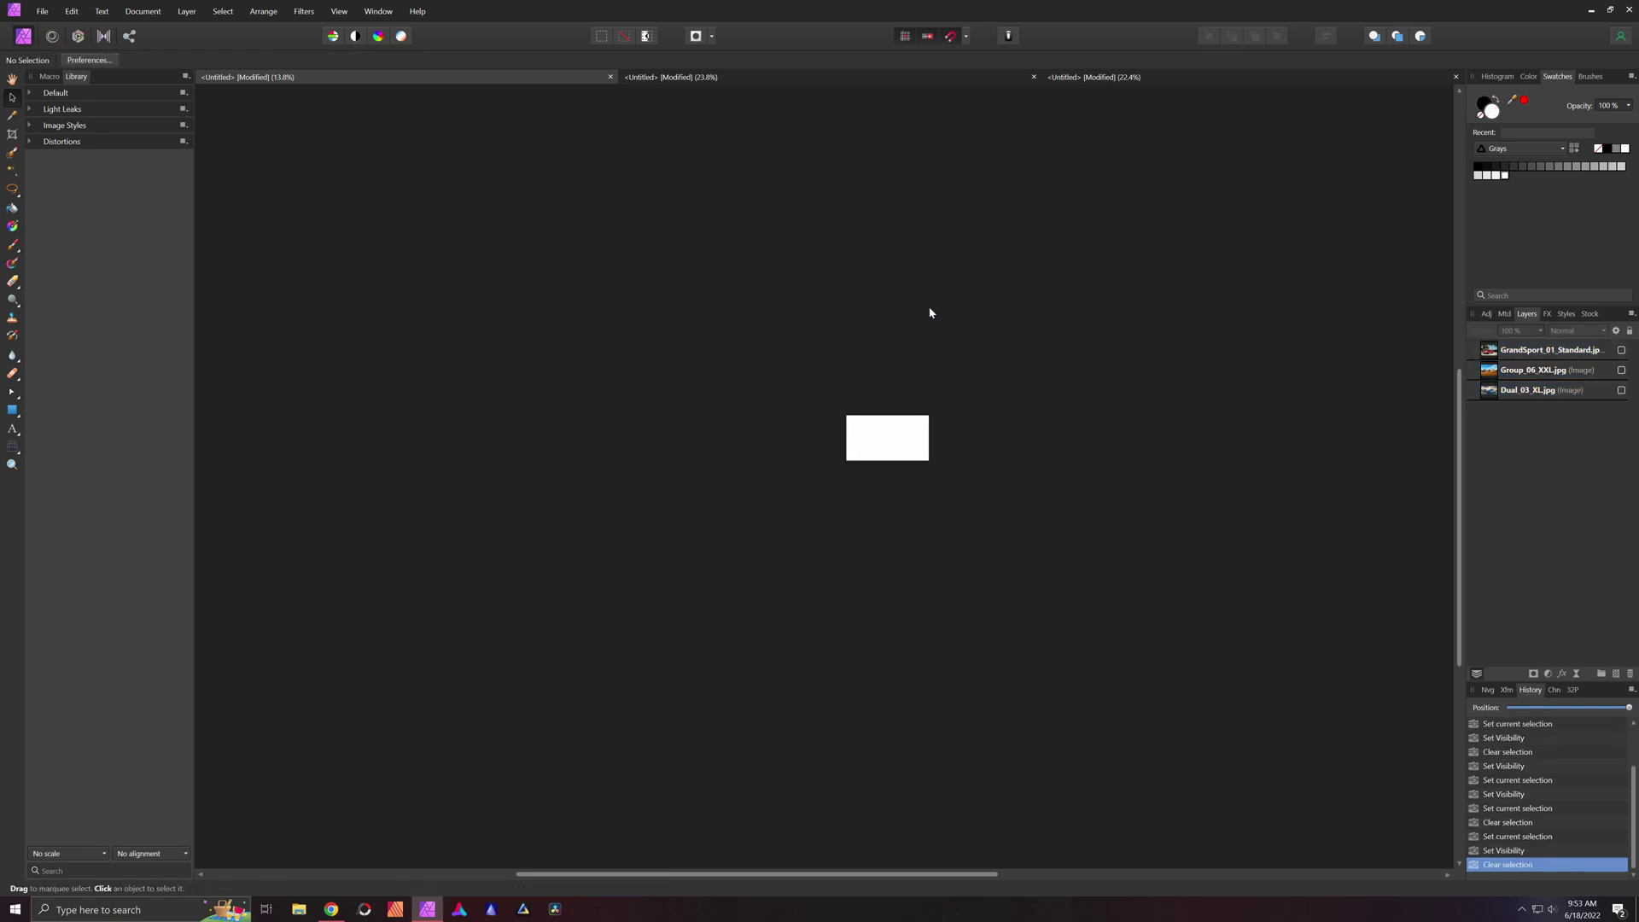
pyautogui.scroll(5, 931, 312)
# Fit the 3900 × 1404 px canvas, compare the other canvases, and glance at the 12' x 40' template.
pyautogui.click(721, 80)
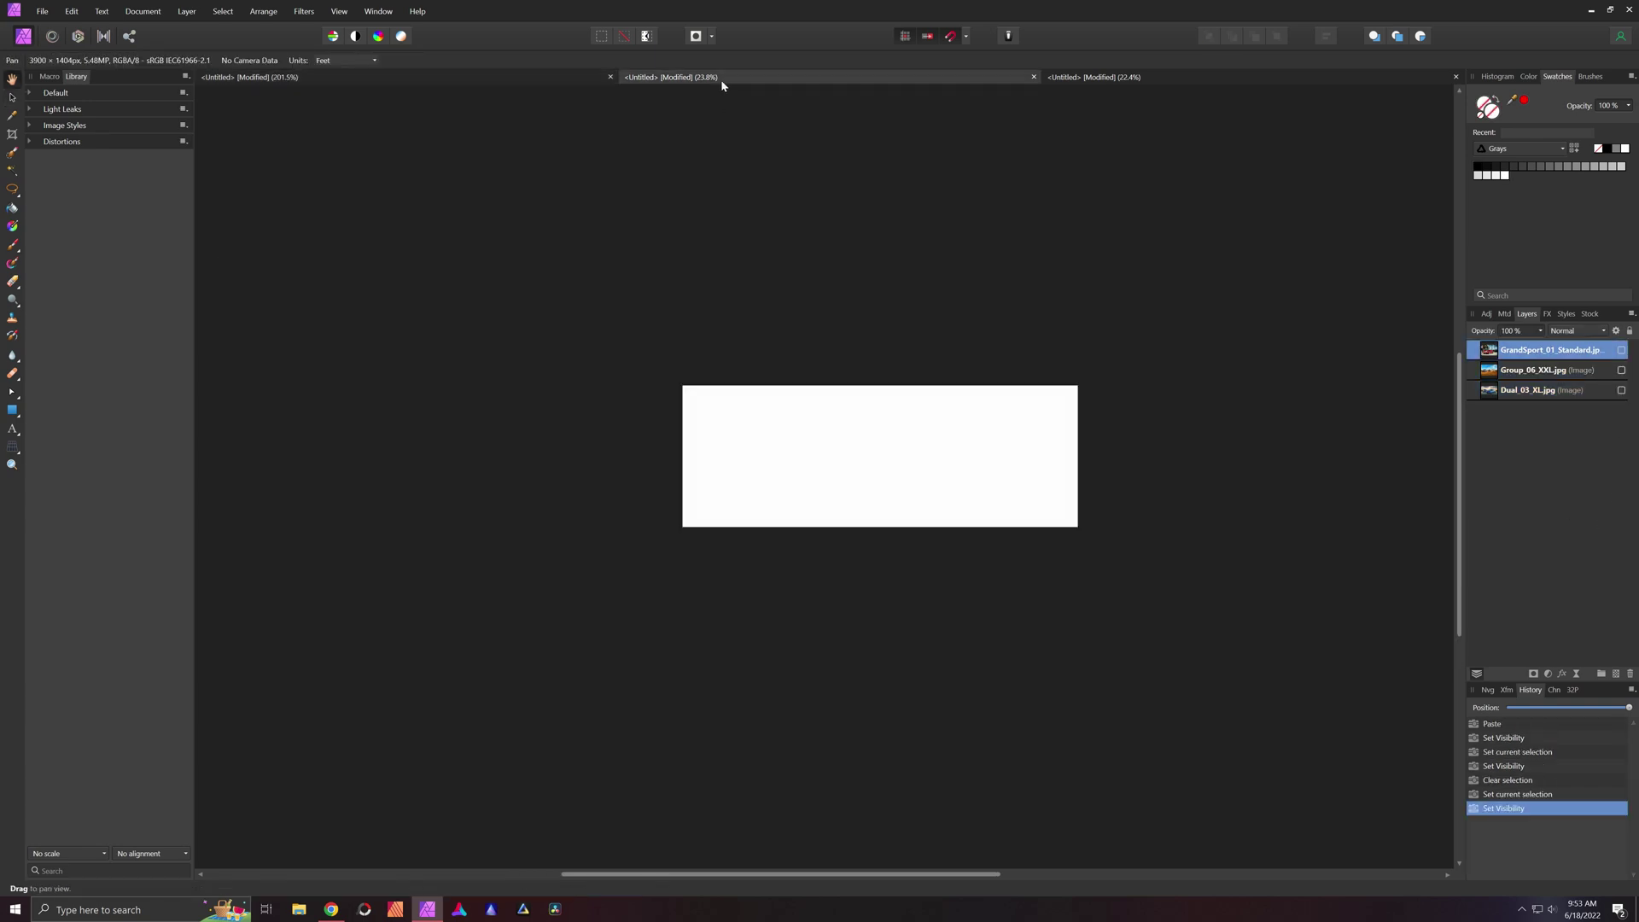
pyautogui.press('h')
pyautogui.hotkey('ctrl', '0')
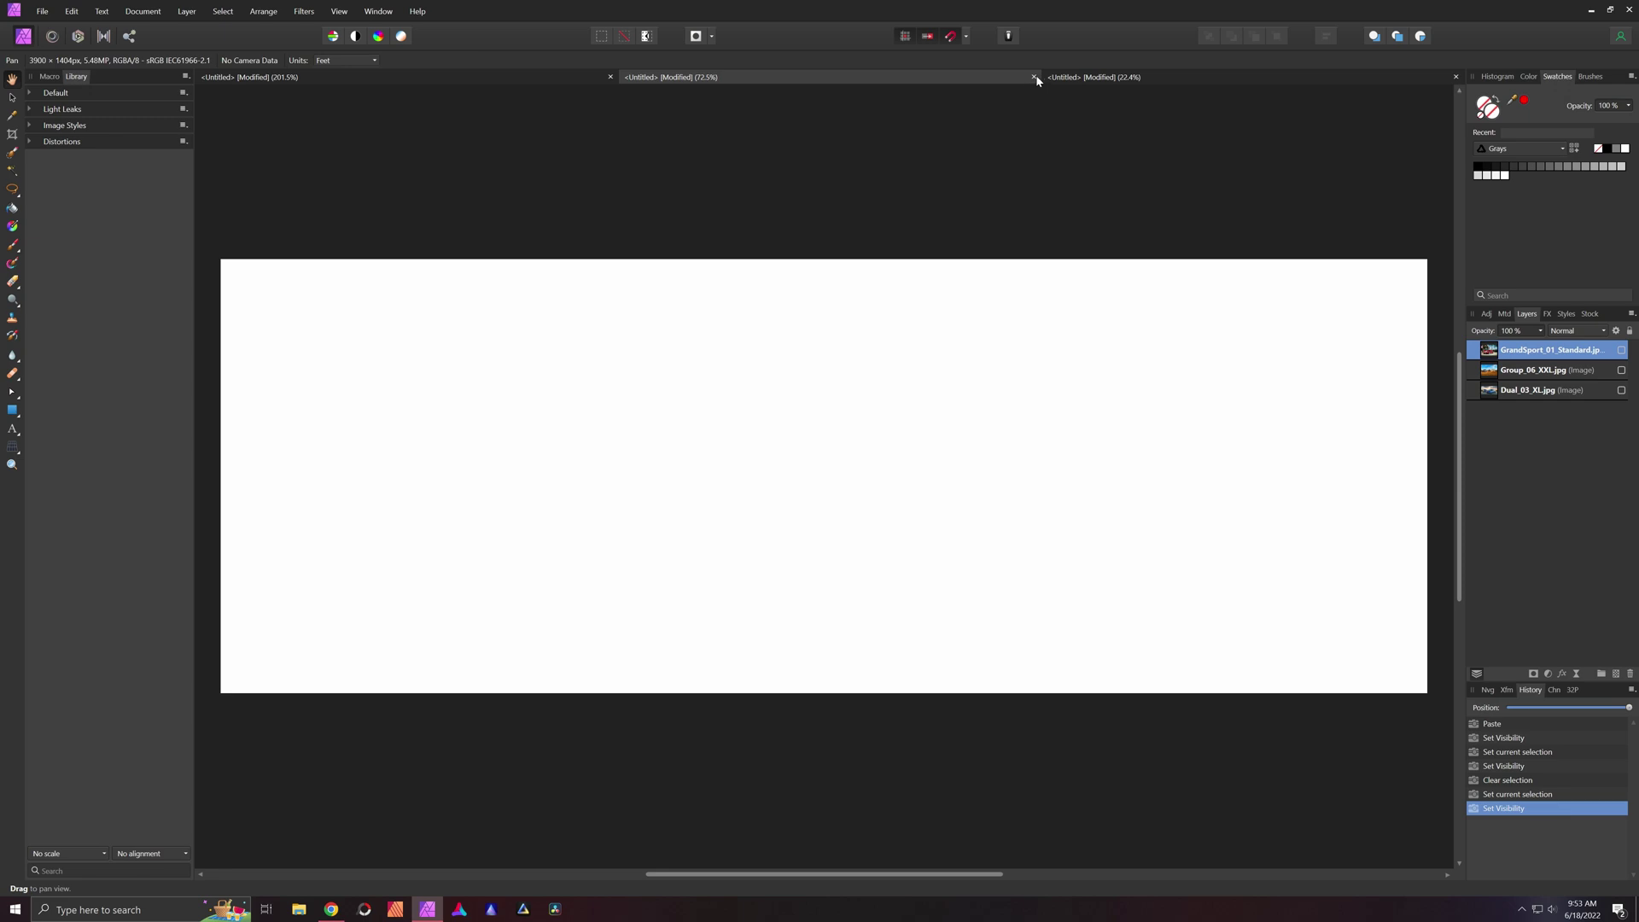
pyautogui.click(1058, 78)
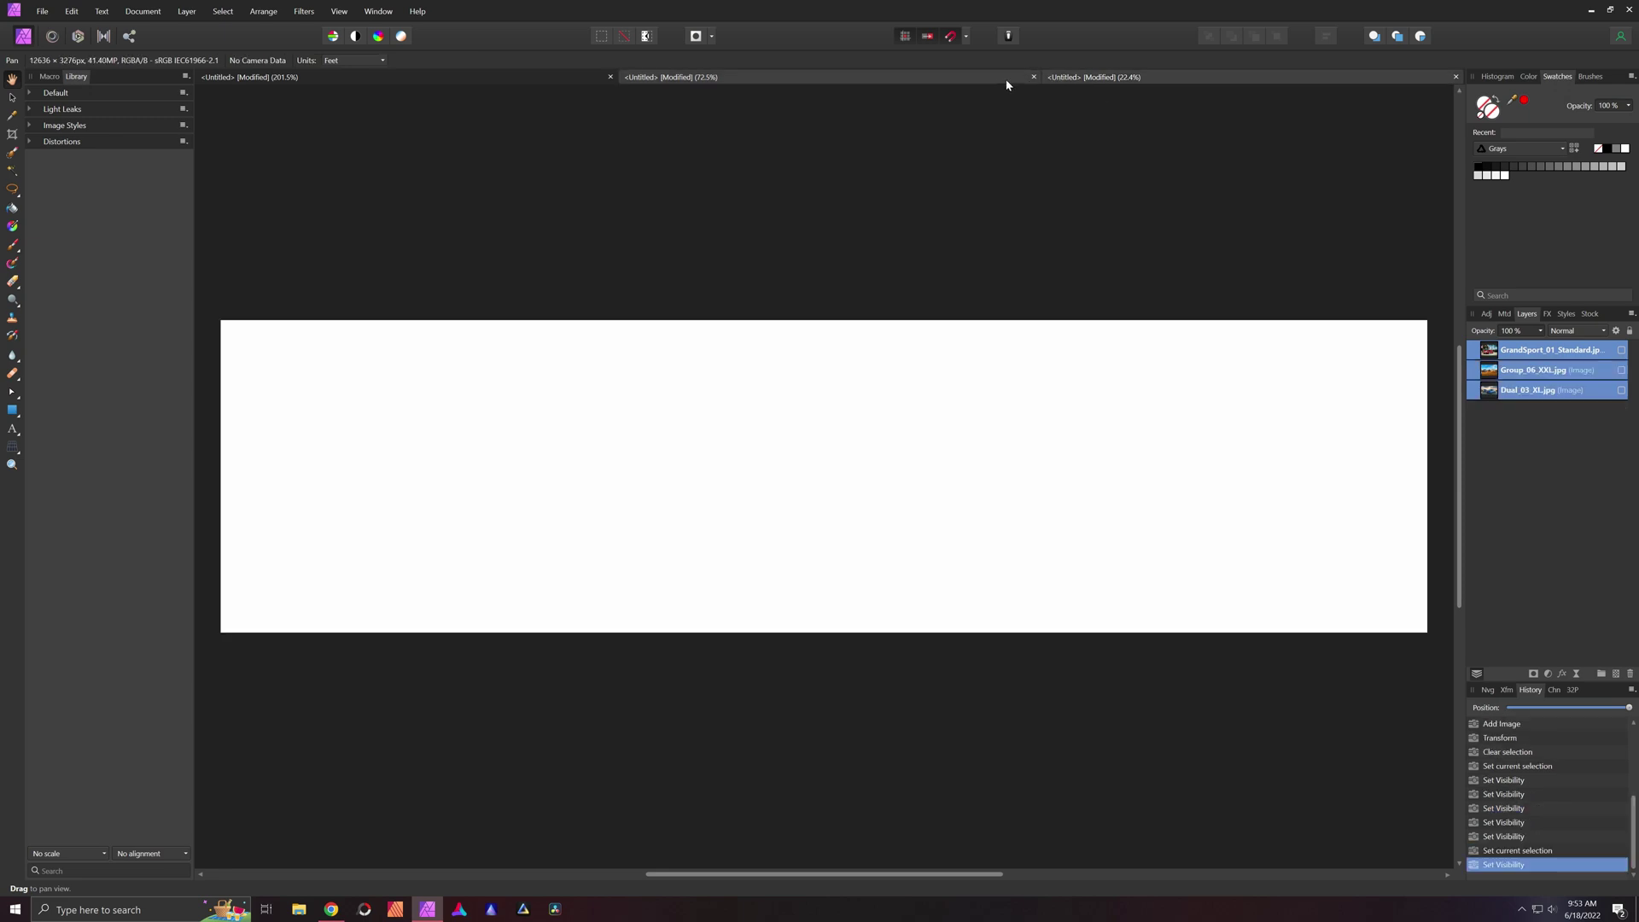
pyautogui.click(555, 78)
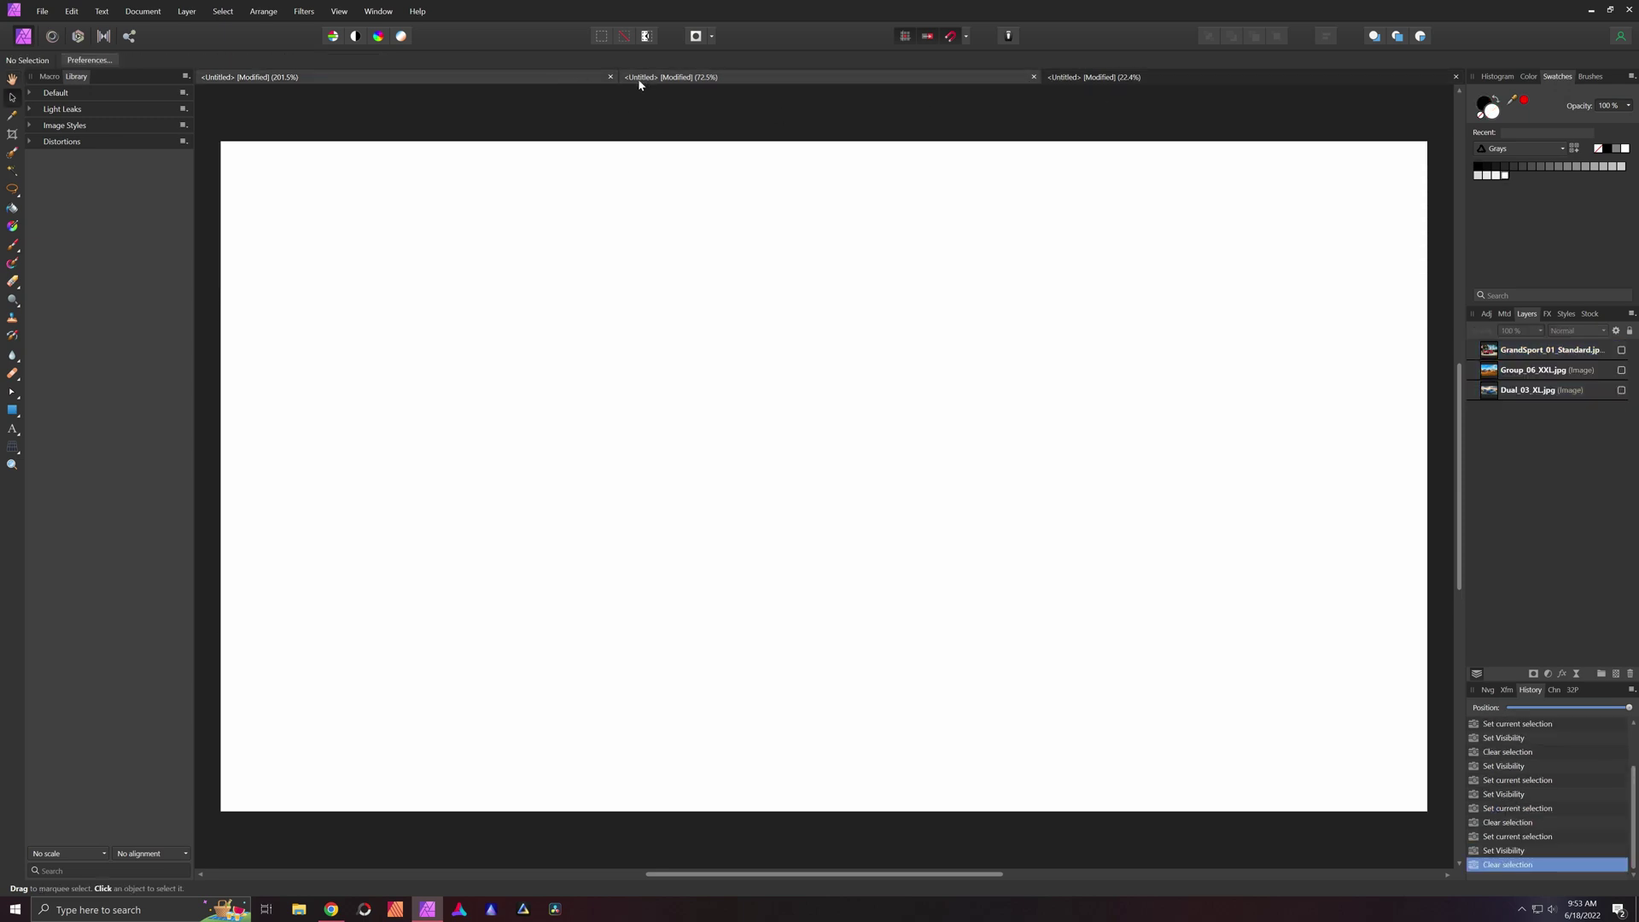
pyautogui.click(654, 79)
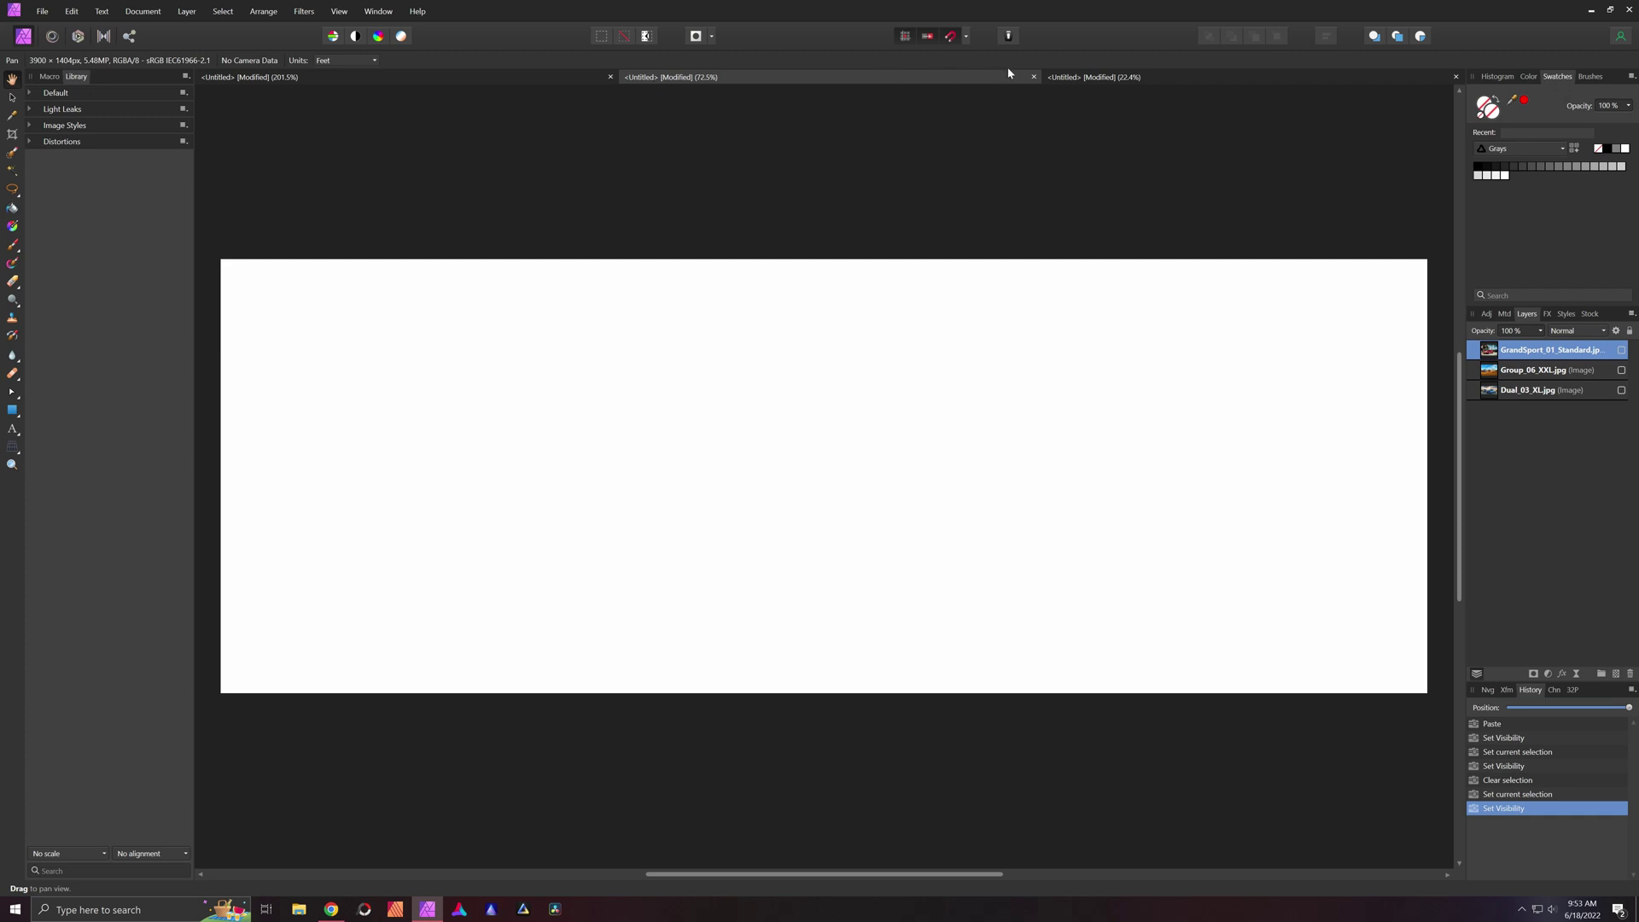
pyautogui.click(1086, 78)
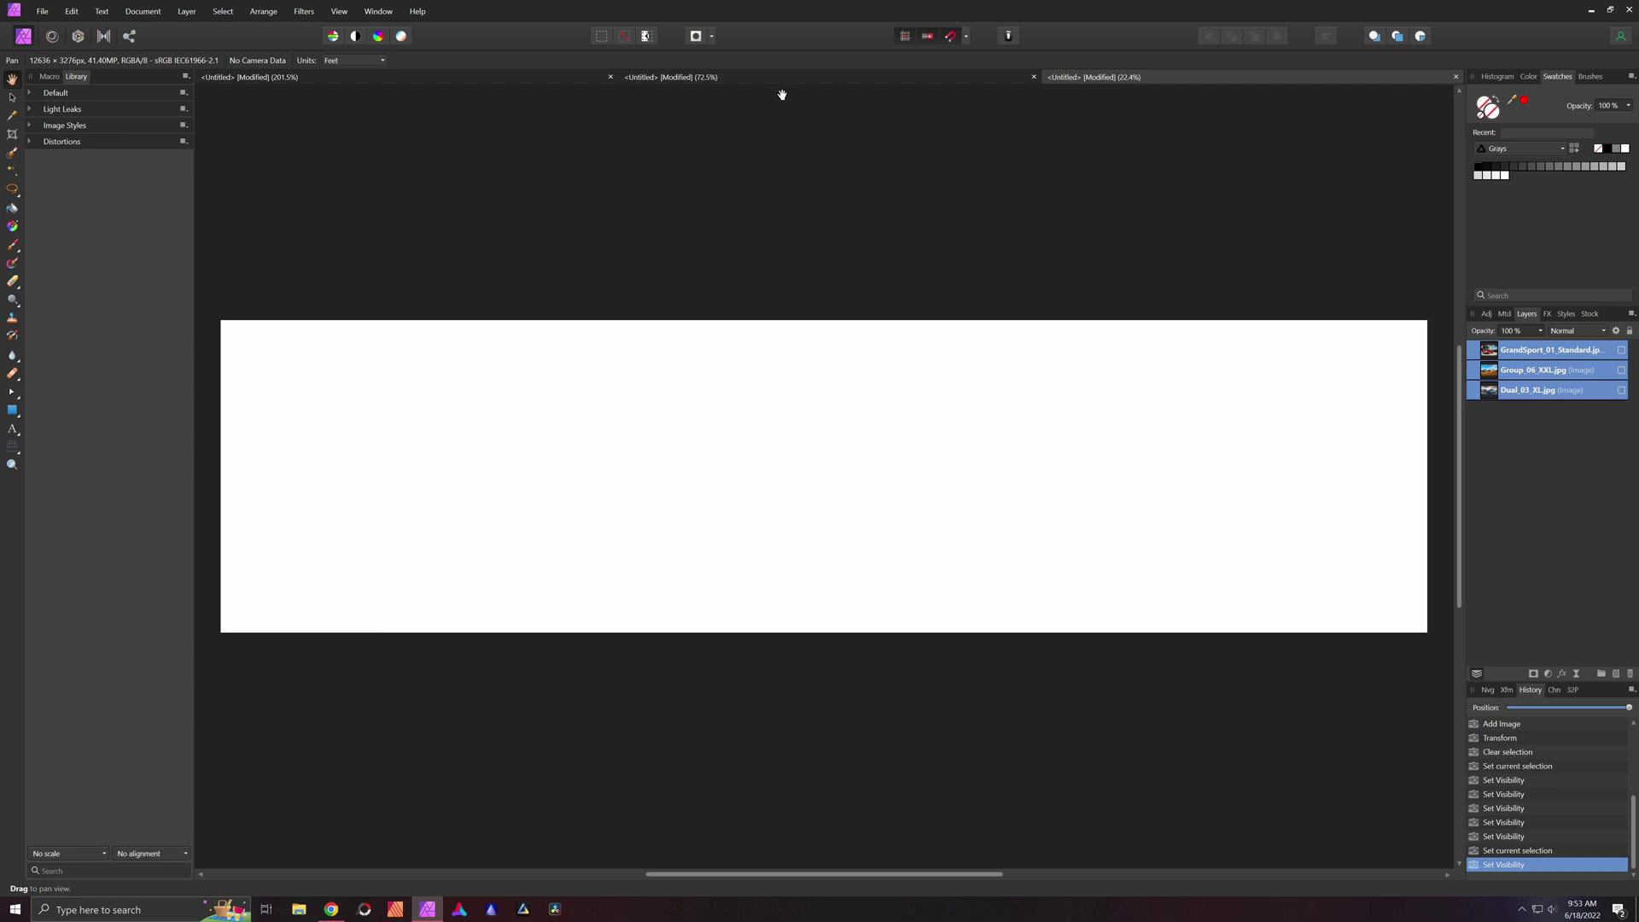
pyautogui.click(713, 77)
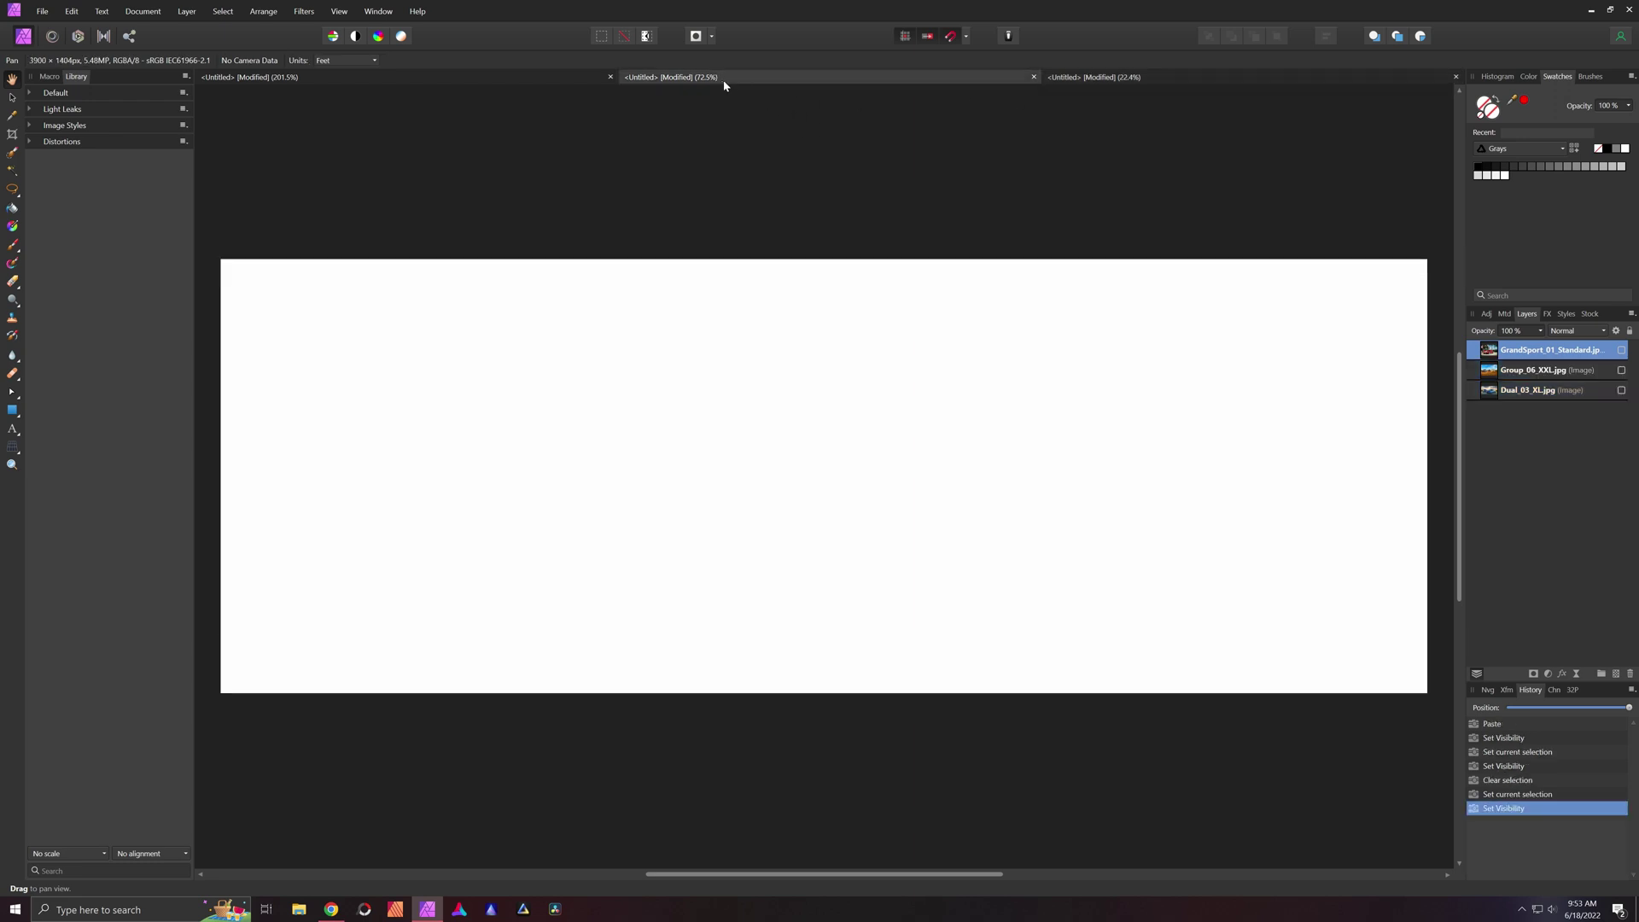
pyautogui.click(332, 908)
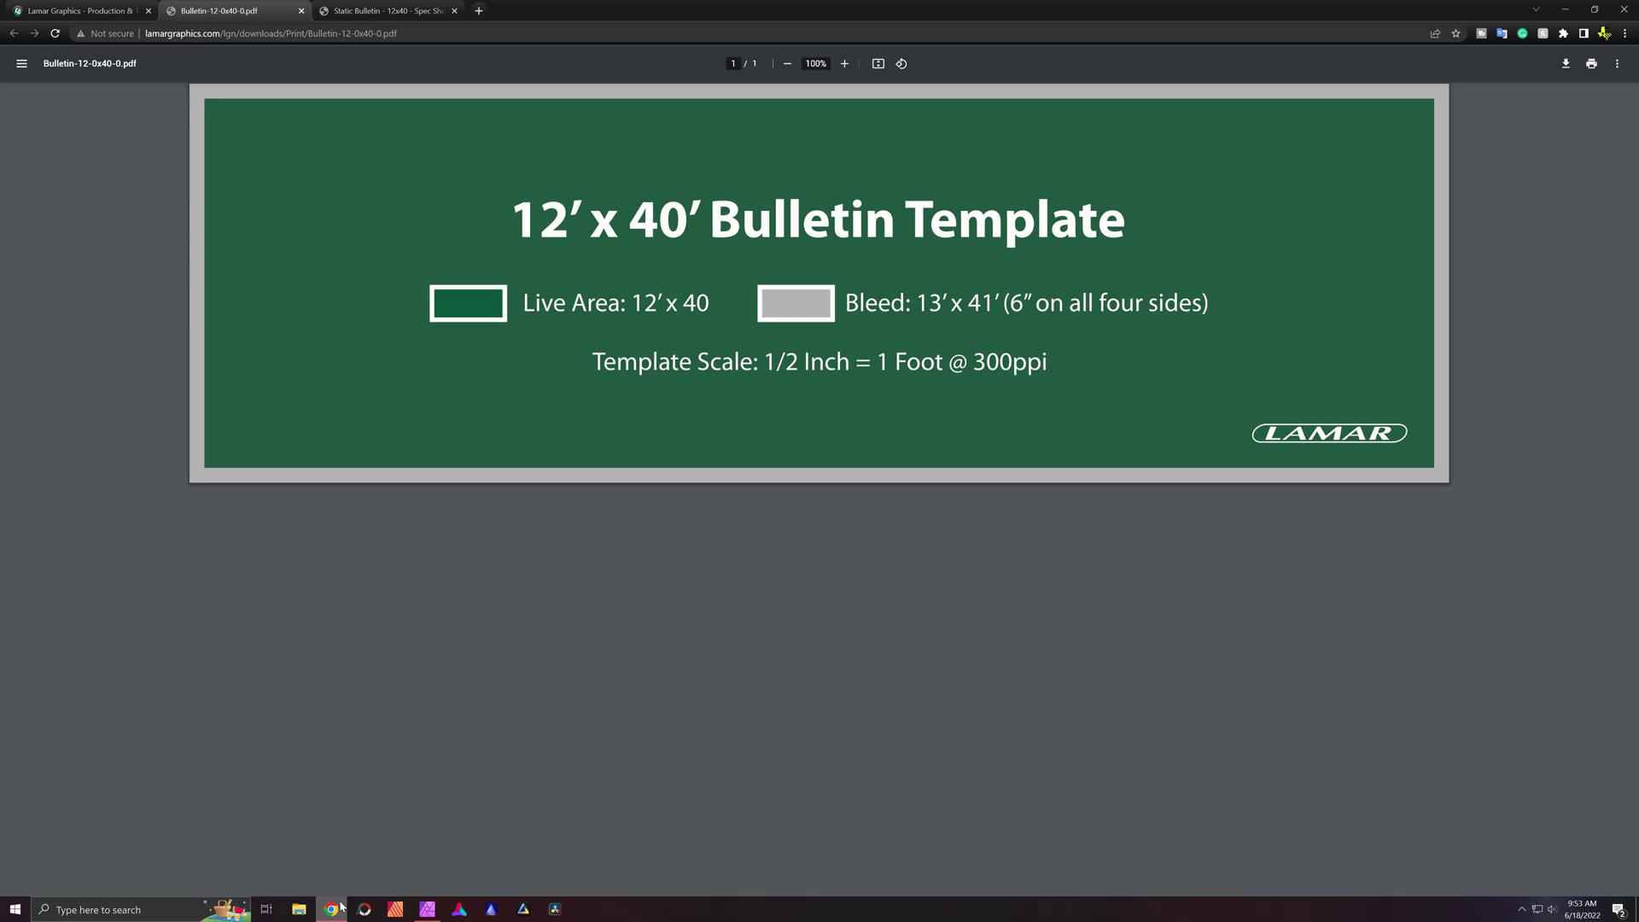
pyautogui.click(338, 907)
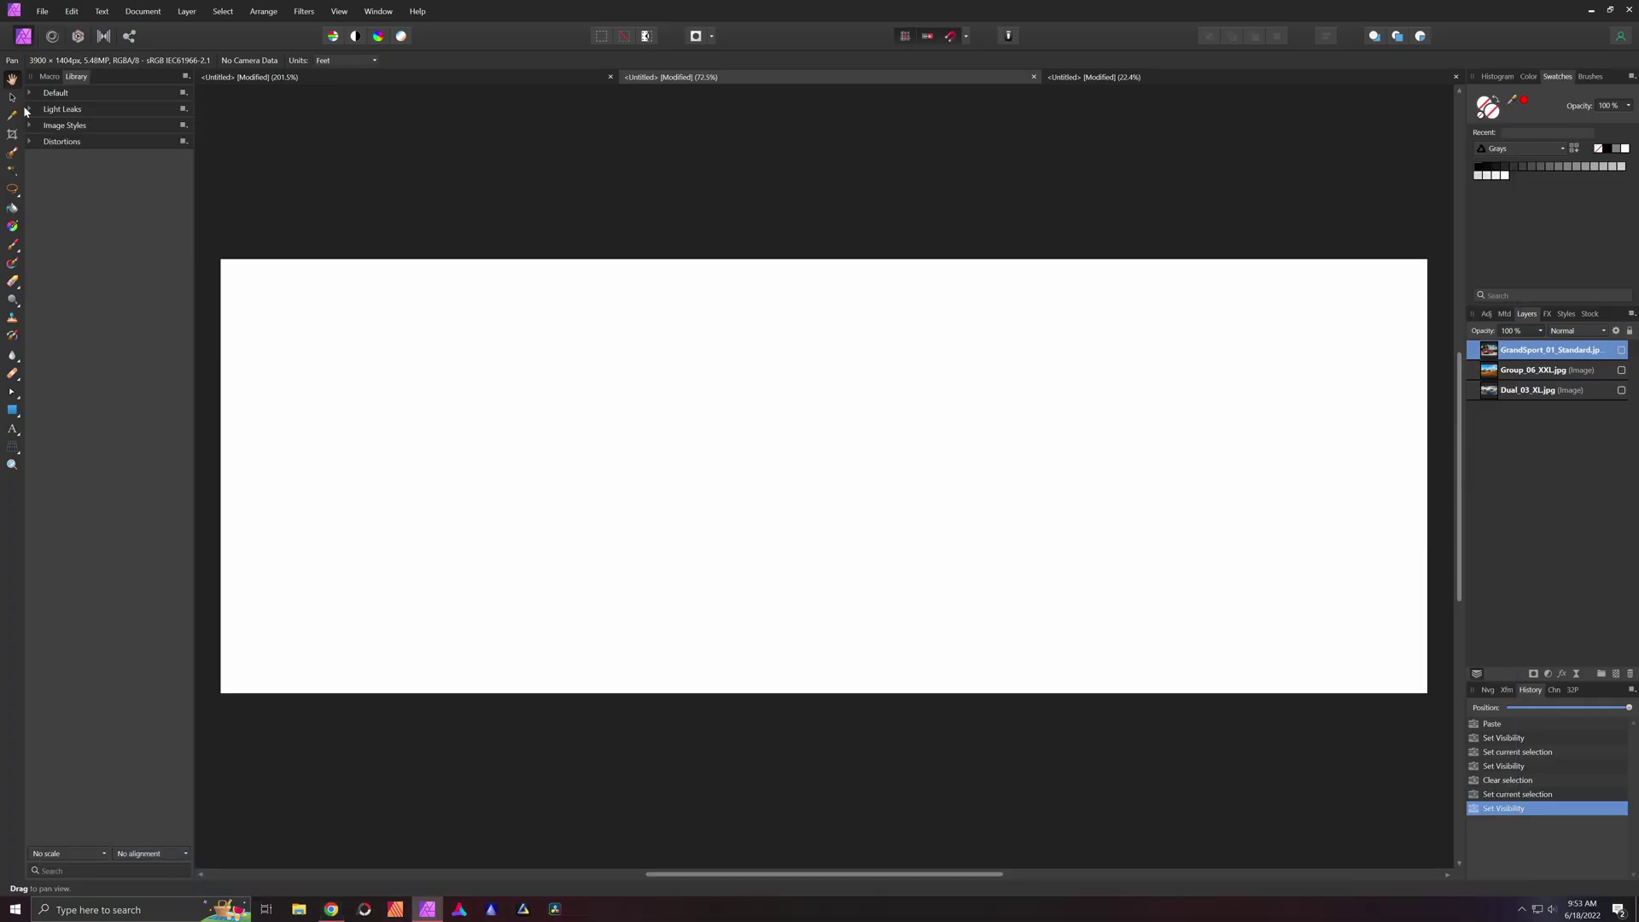
# Show the GrandSport photo, trial-shrink and reposition it, then undo both transforms.
pyautogui.click(1620, 352)
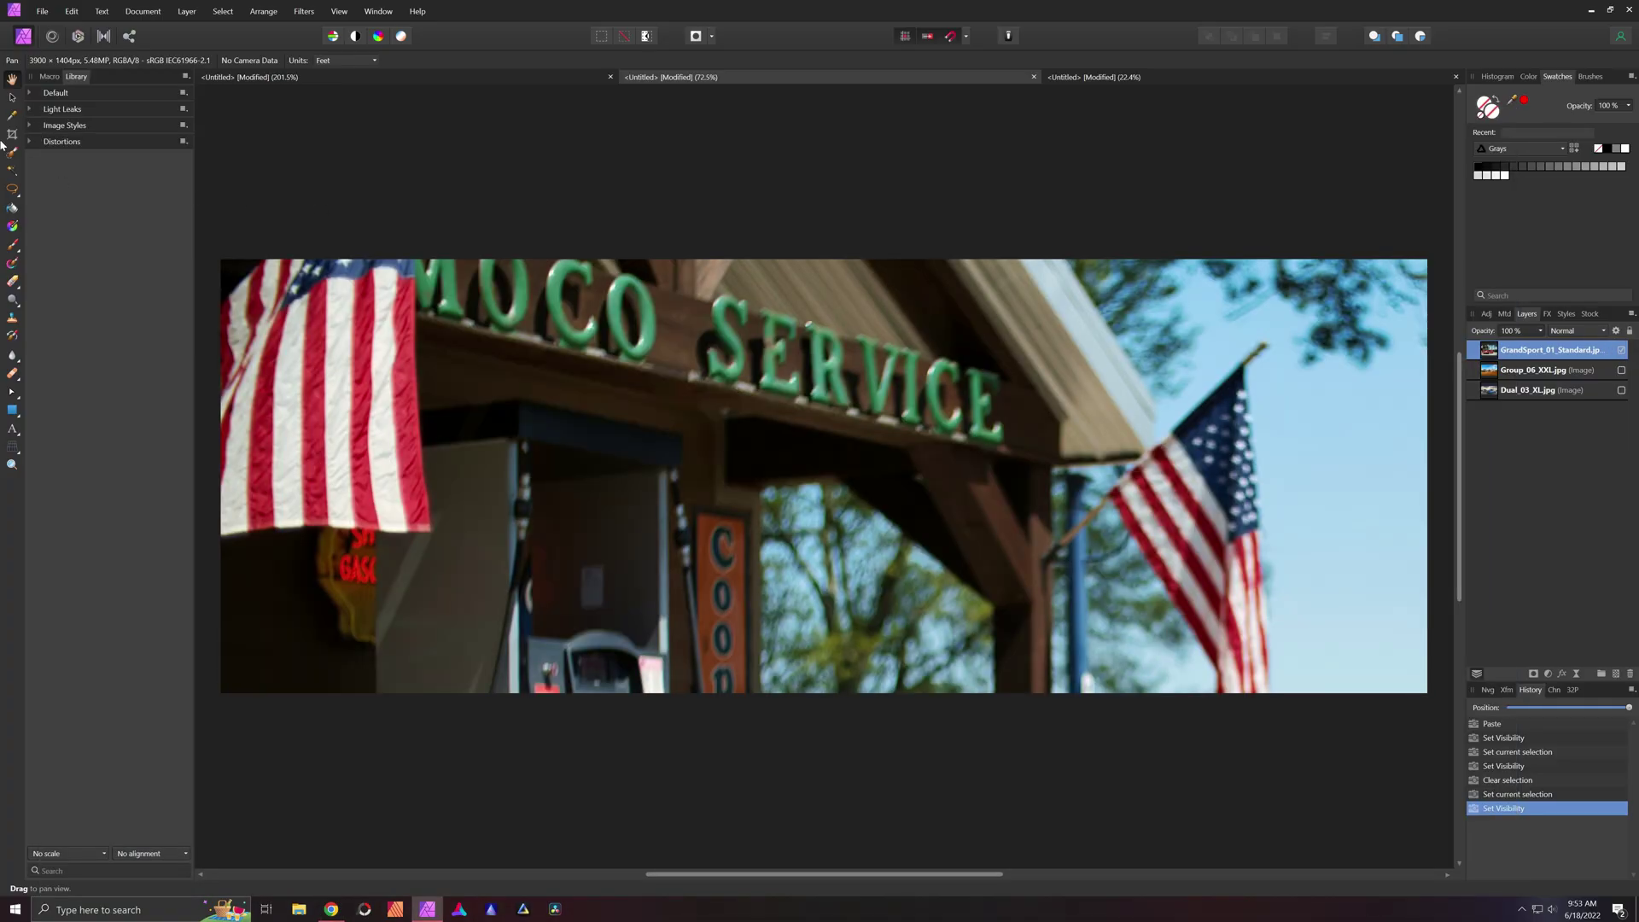
pyautogui.click(12, 97)
pyautogui.scroll(-5, 798, 293)
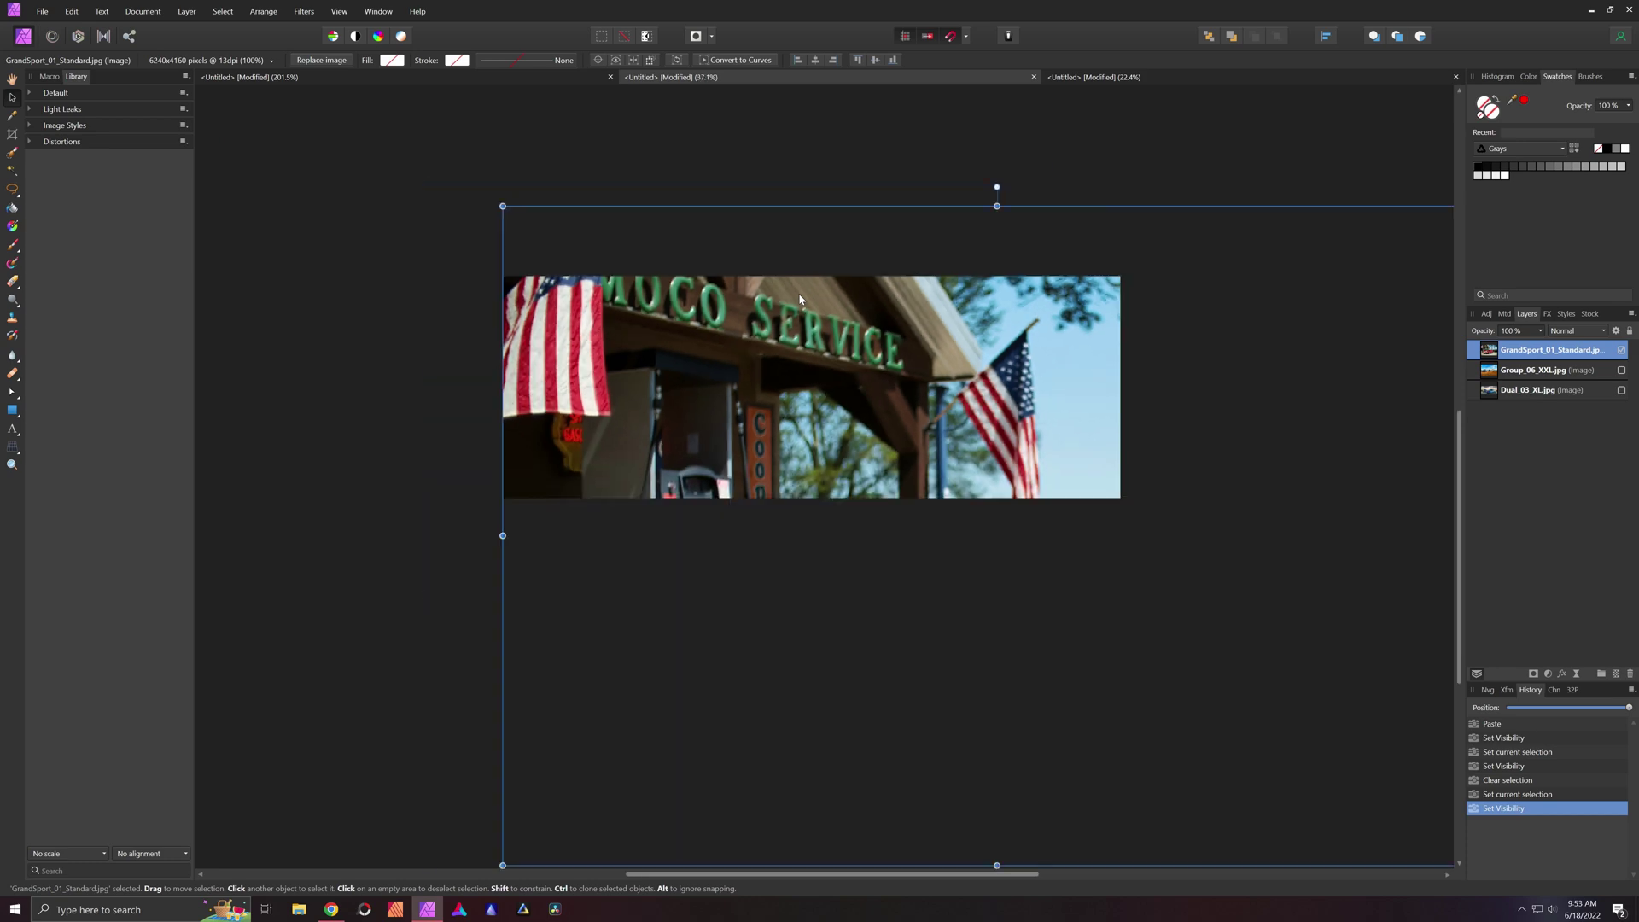
pyautogui.scroll(-1, 806, 300)
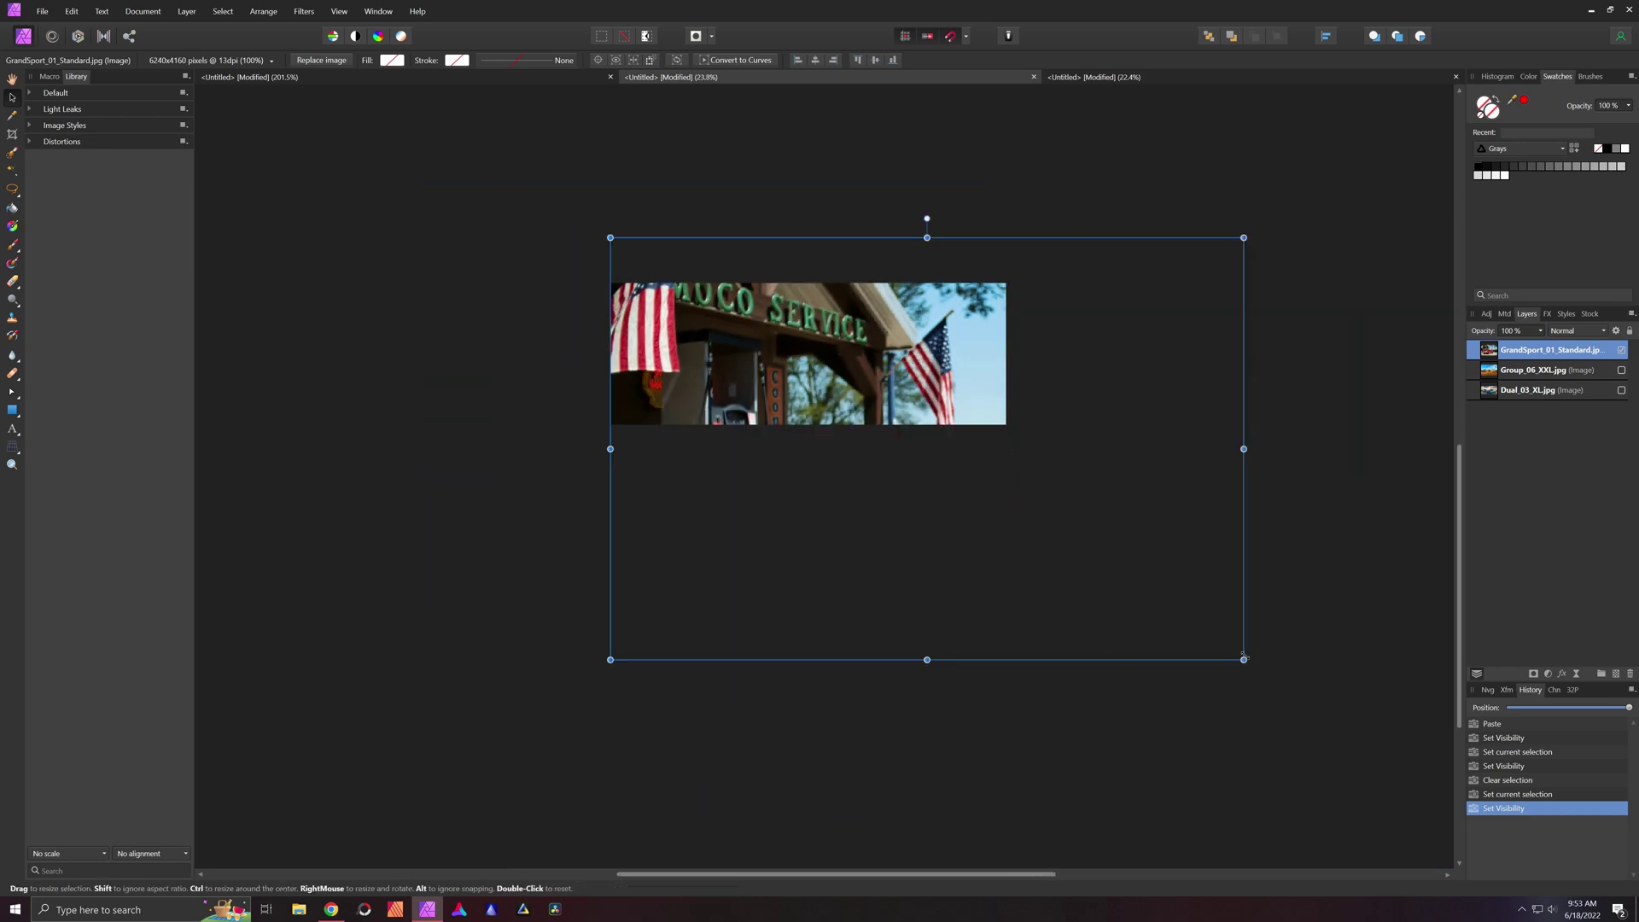
pyautogui.moveTo(1234, 660); pyautogui.dragTo(988, 495)
pyautogui.moveTo(812, 381); pyautogui.dragTo(817, 325)
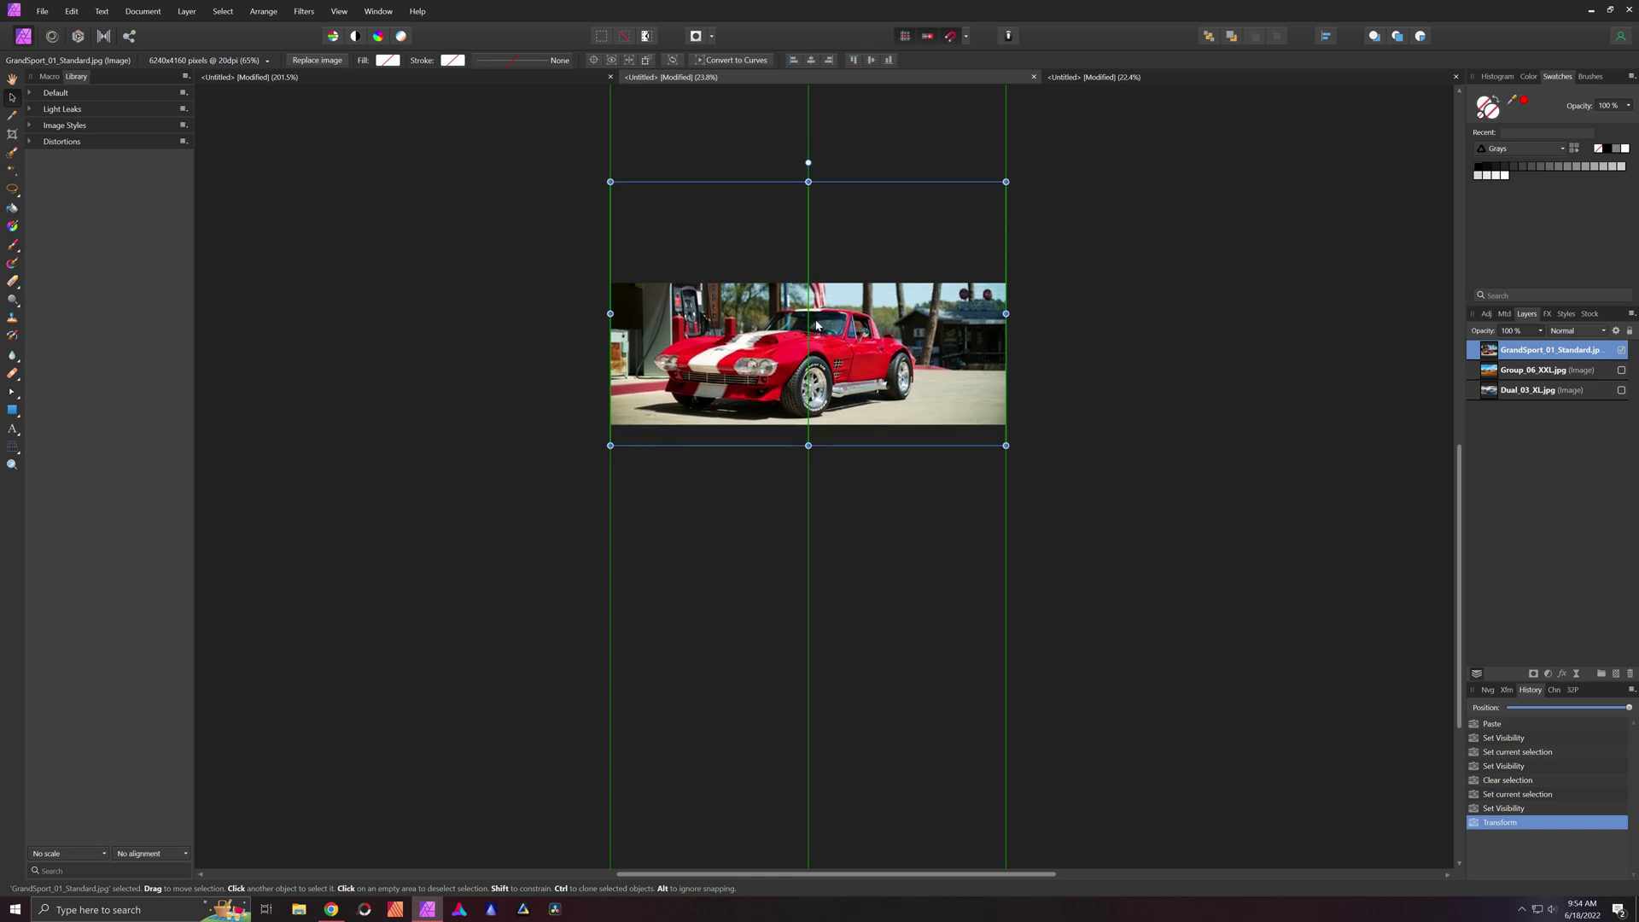
pyautogui.moveTo(817, 325); pyautogui.dragTo(810, 326)
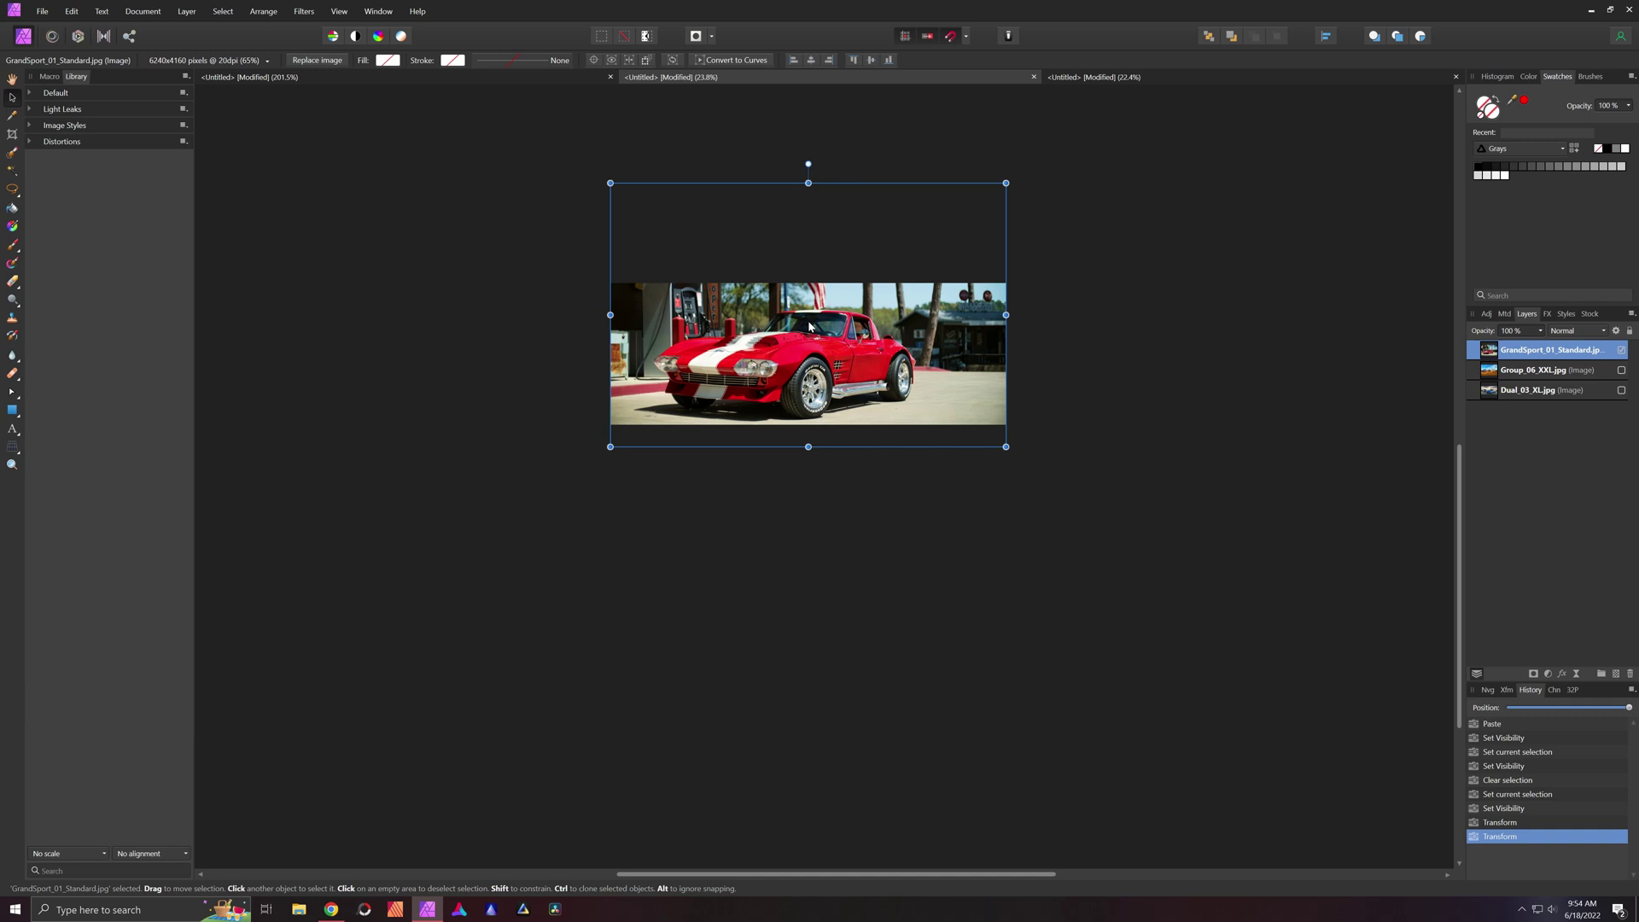
pyautogui.scroll(5, 809, 325)
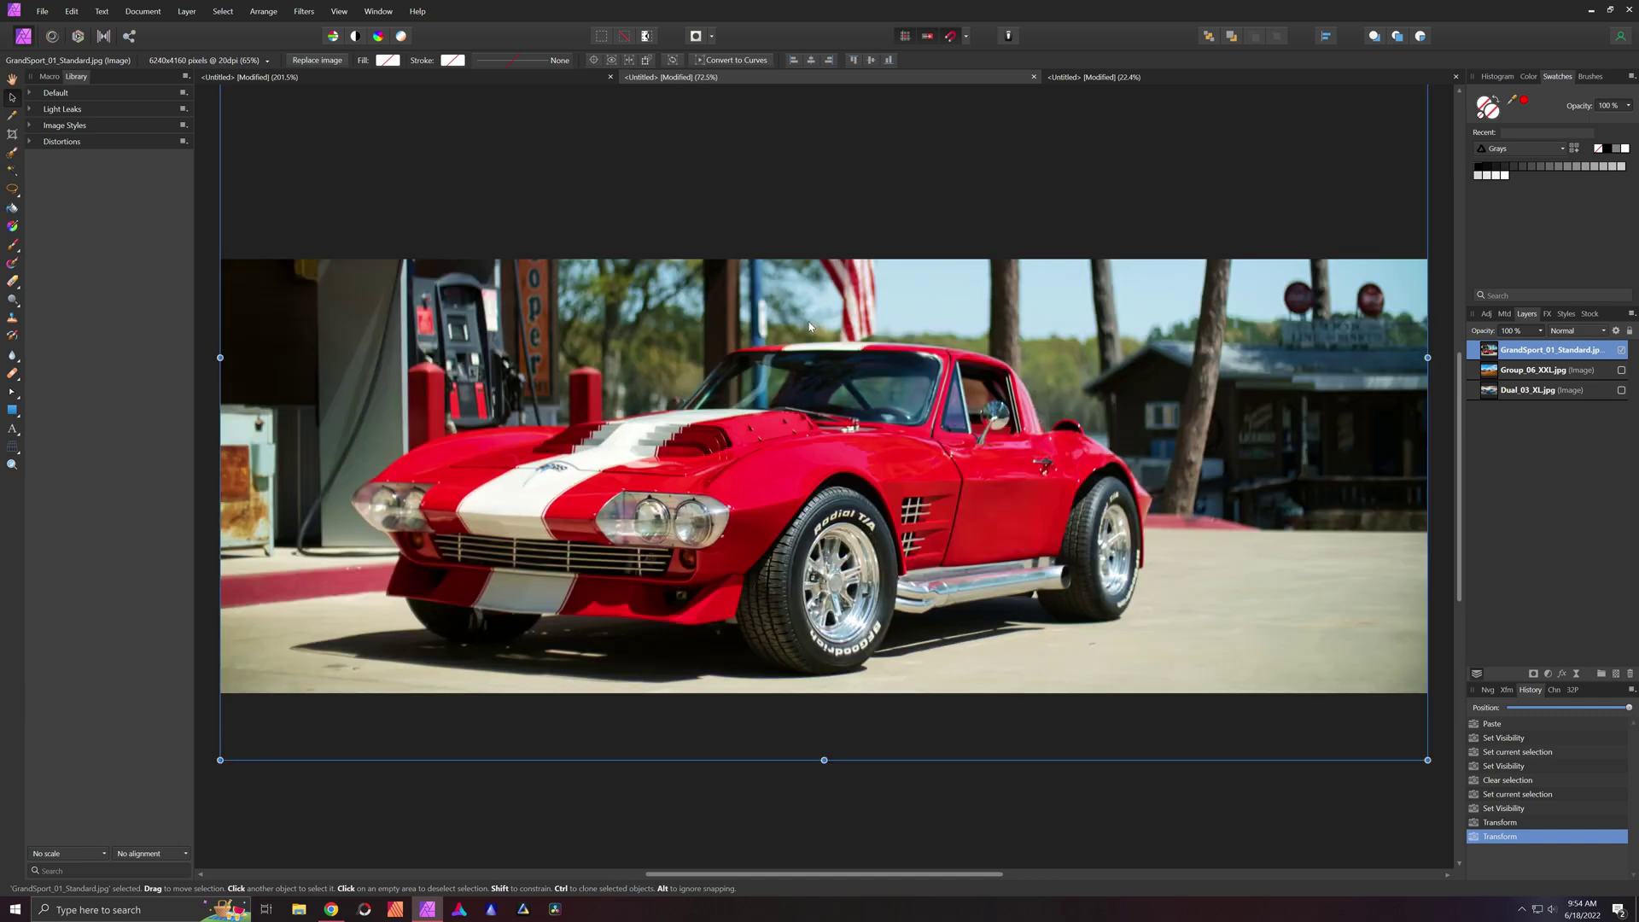
pyautogui.scroll(-2, 825, 365)
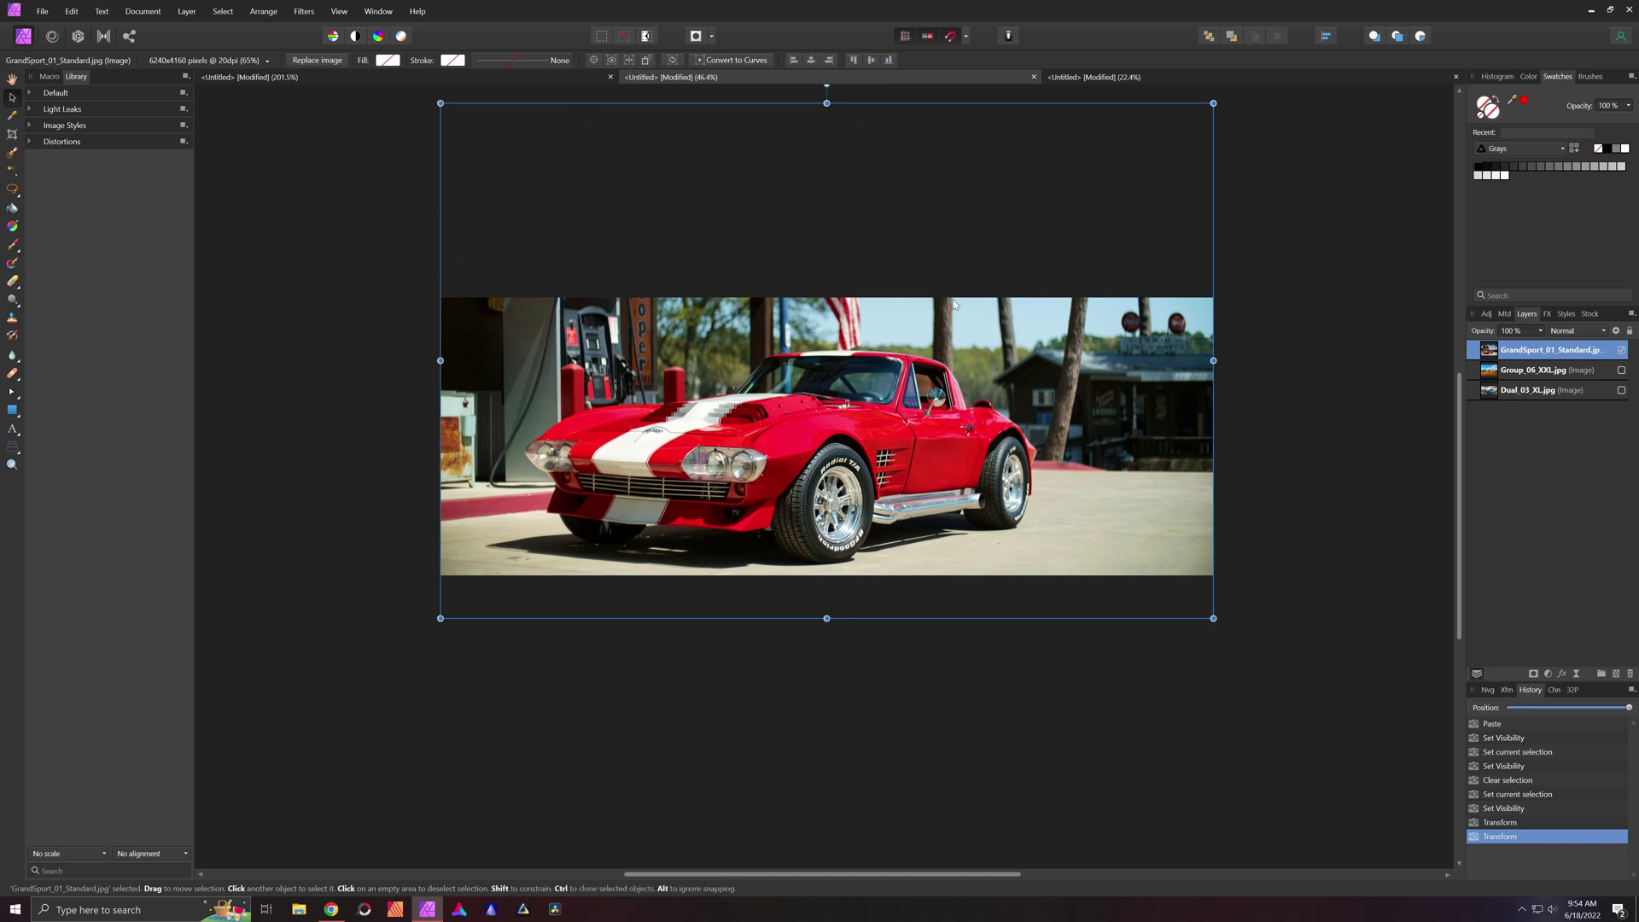
pyautogui.hotkey('ctrl', 'z')
pyautogui.hotkey('ctrl', 'z')
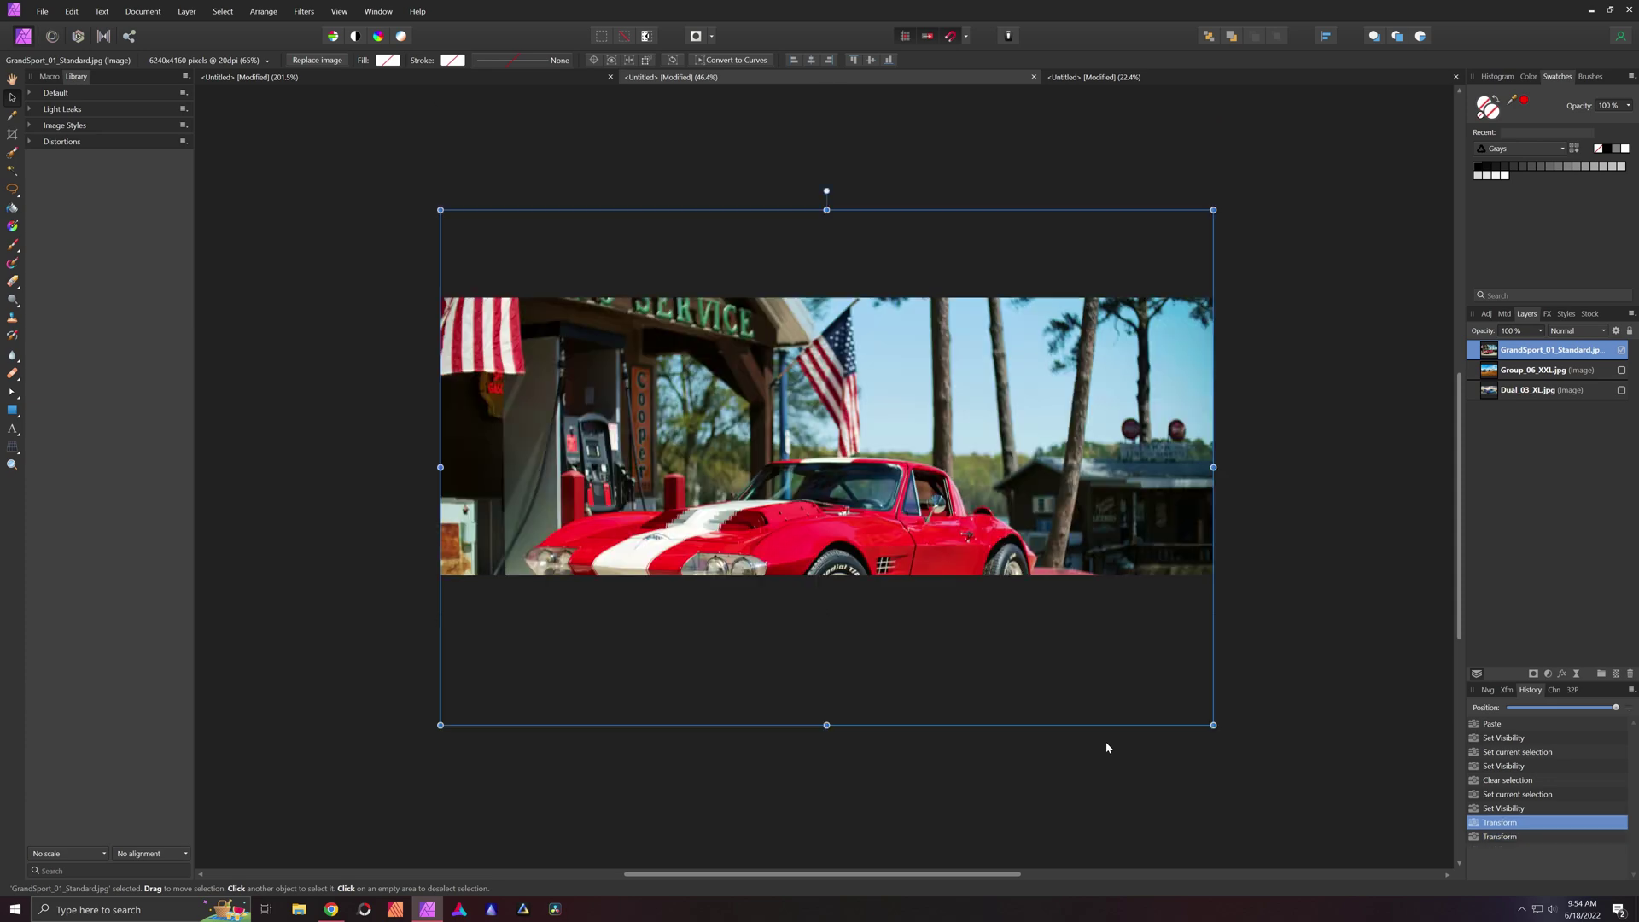
# Hide the GrandSport layer again, switch to the 12636 × 3276 px canvas, and select the GrandSport layer.
pyautogui.scroll(-2, 1105, 741)
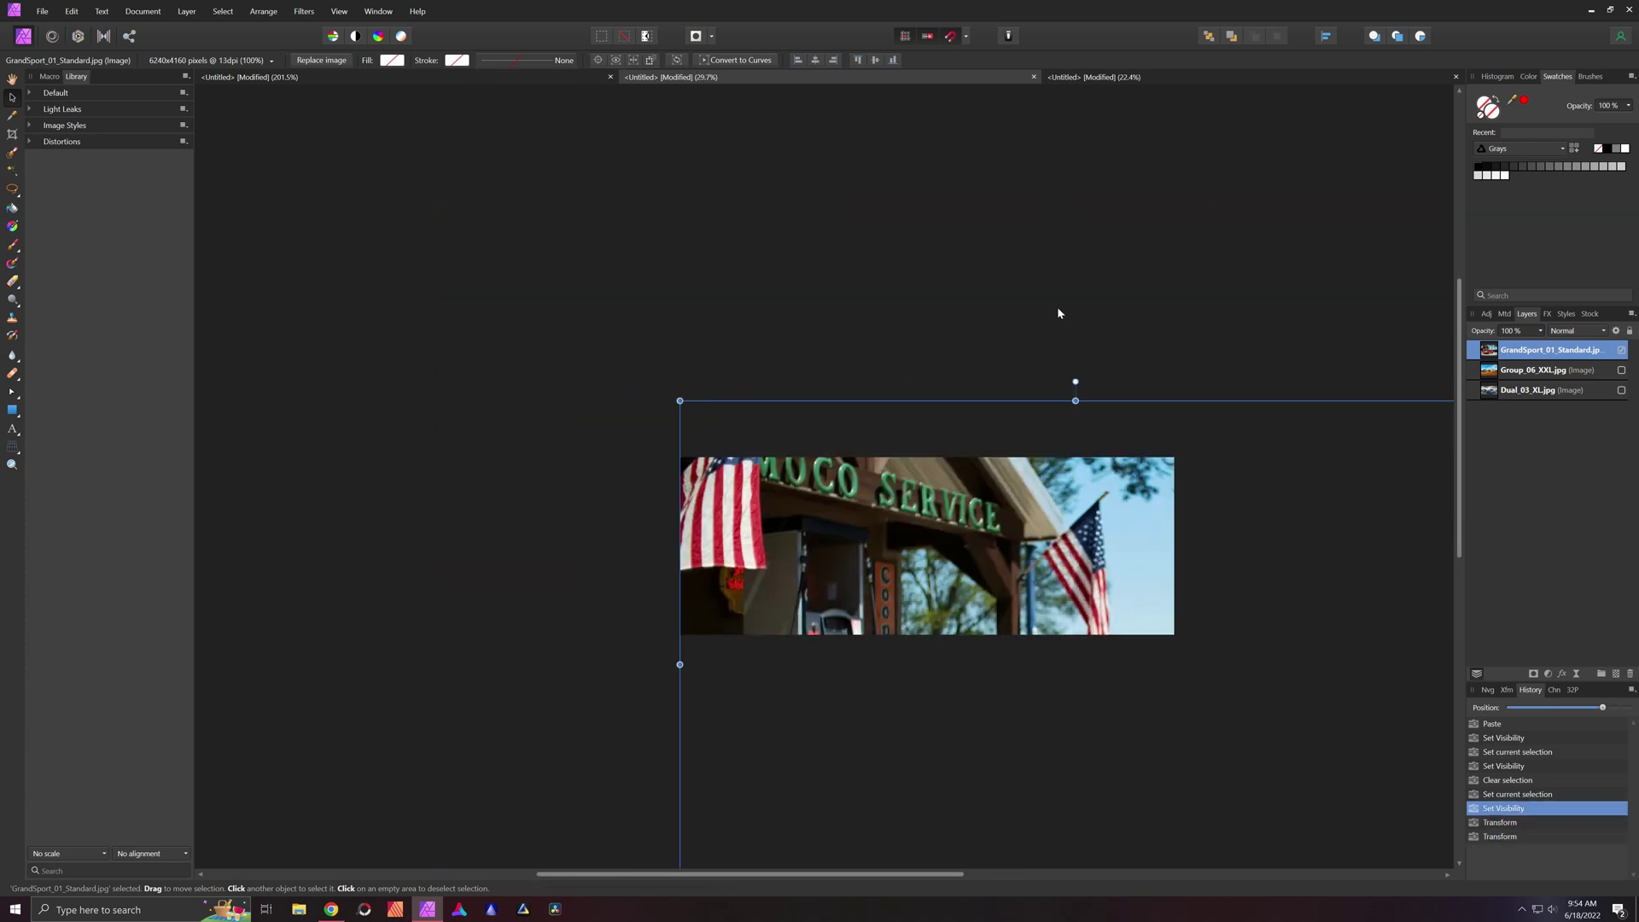
pyautogui.scroll(2, 1057, 312)
pyautogui.scroll(-4, 1057, 312)
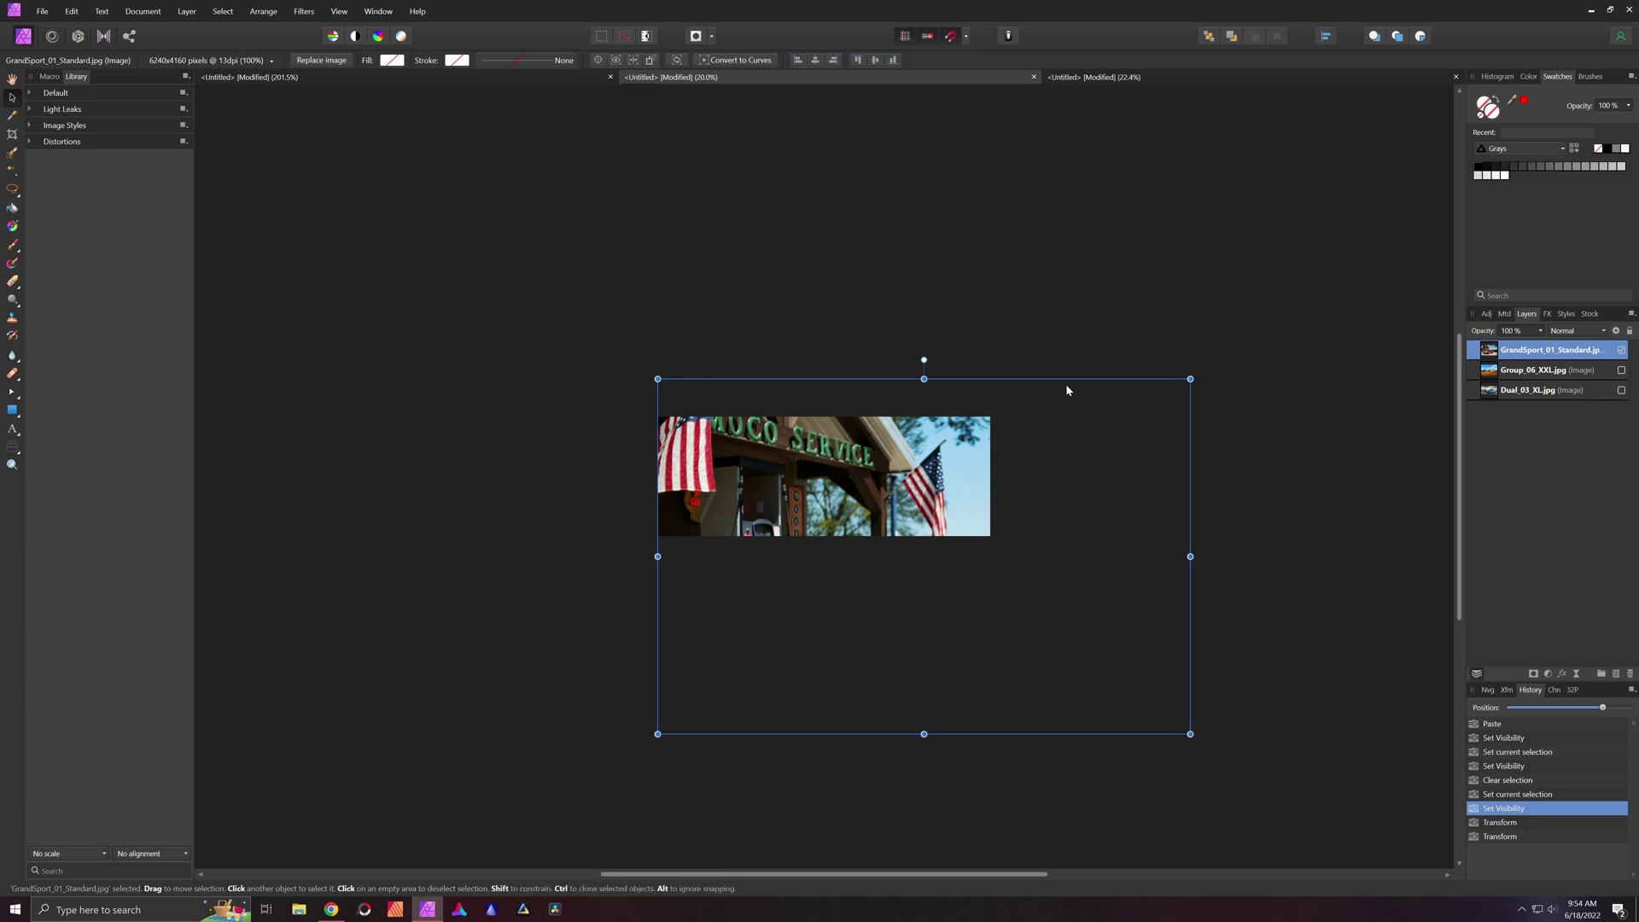
pyautogui.scroll(6, 1067, 384)
pyautogui.click(1621, 350)
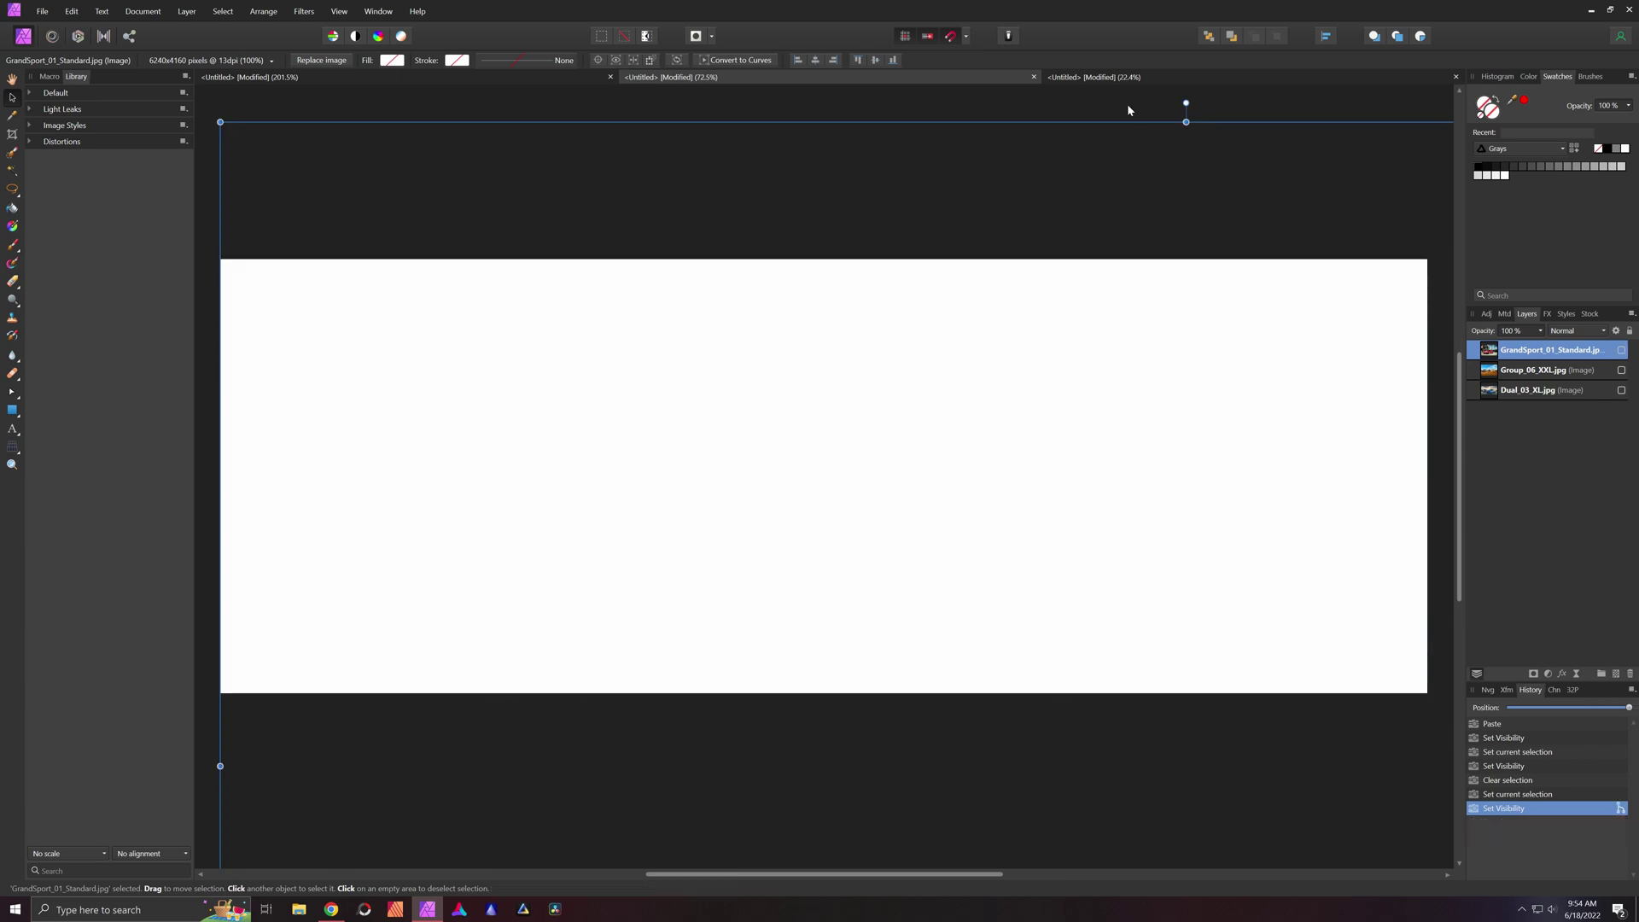
pyautogui.click(1163, 76)
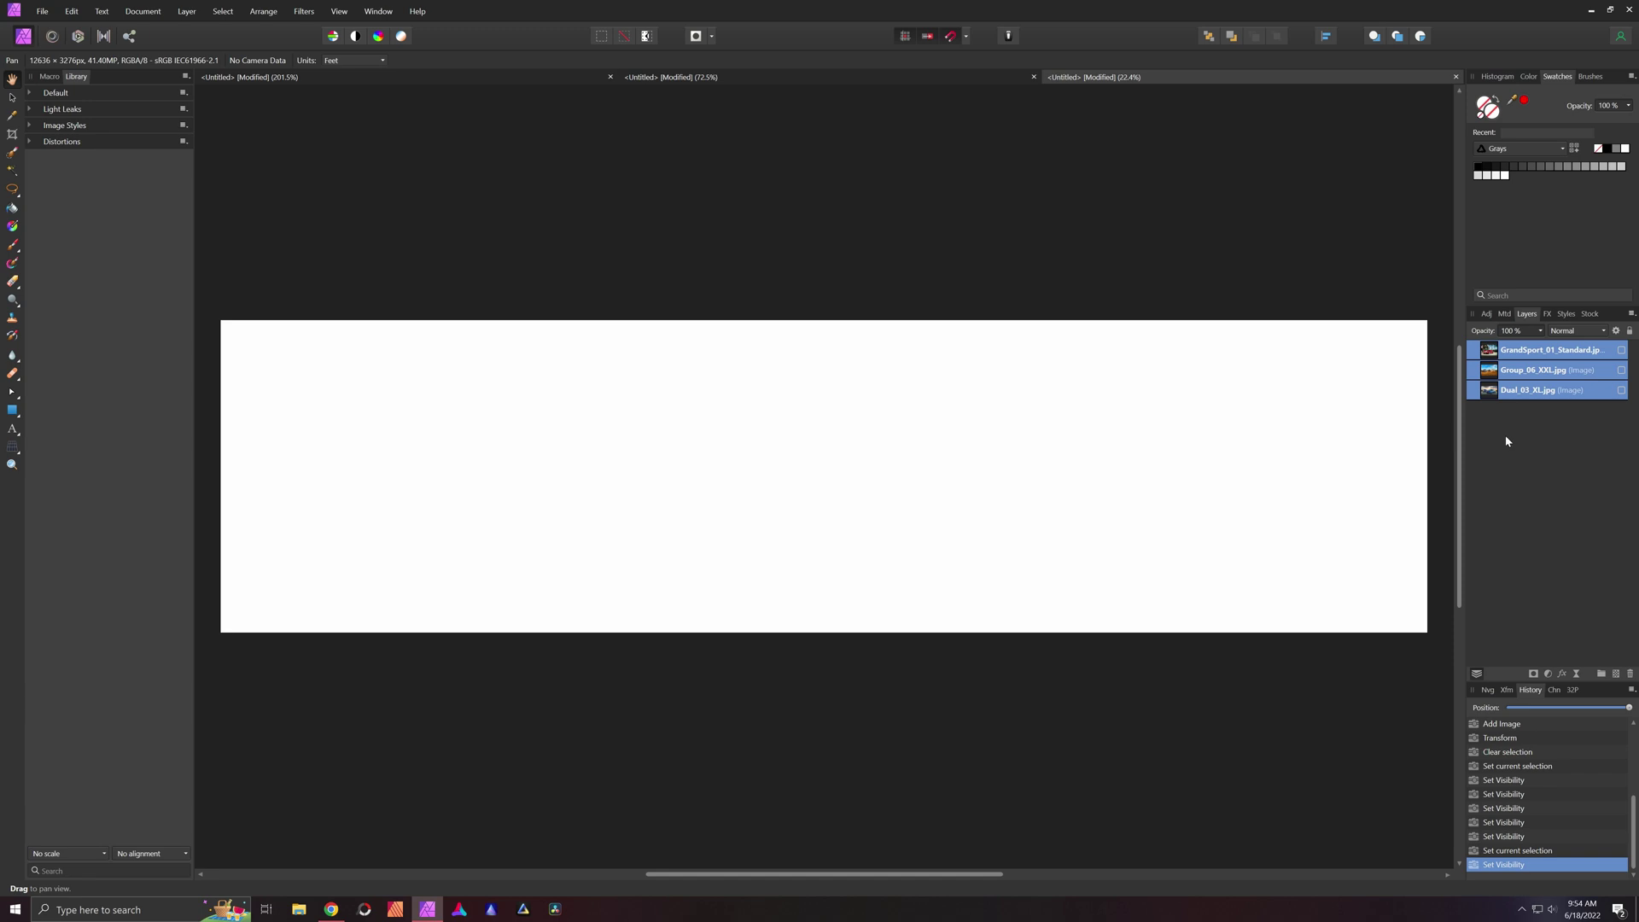
pyautogui.click(1561, 372)
pyautogui.click(1605, 351)
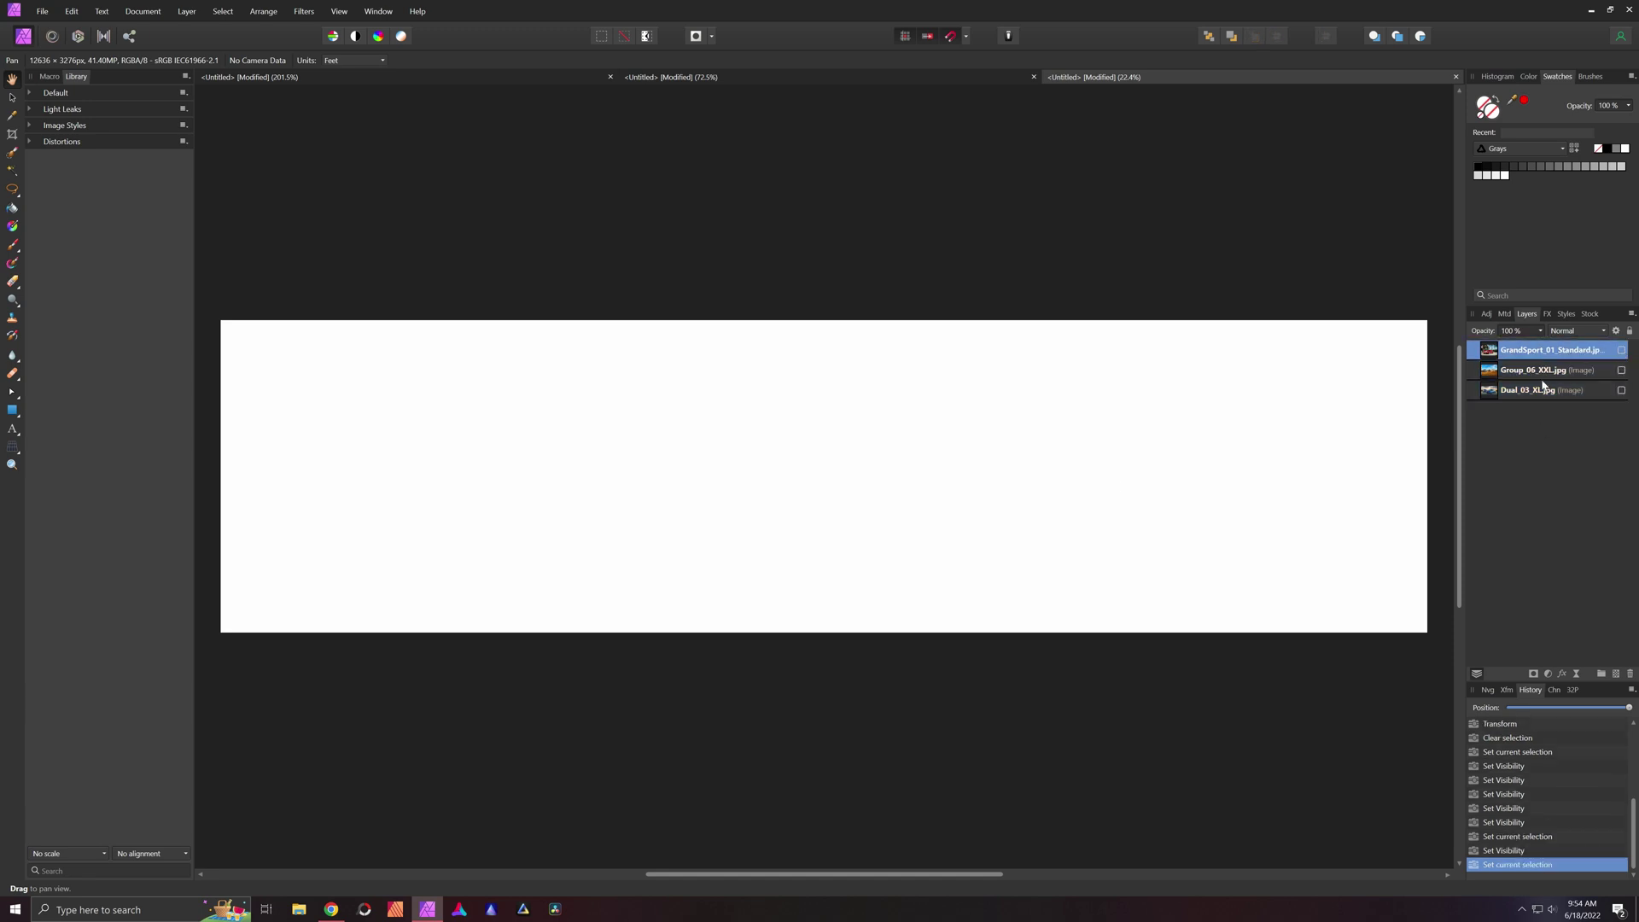
# Bring up the Lamar bulletin size table in Chrome, showing sizes up to 20' x 80'.
pyautogui.click(332, 909)
pyautogui.click(76, 10)
pyautogui.scroll(-10, 395, 388)
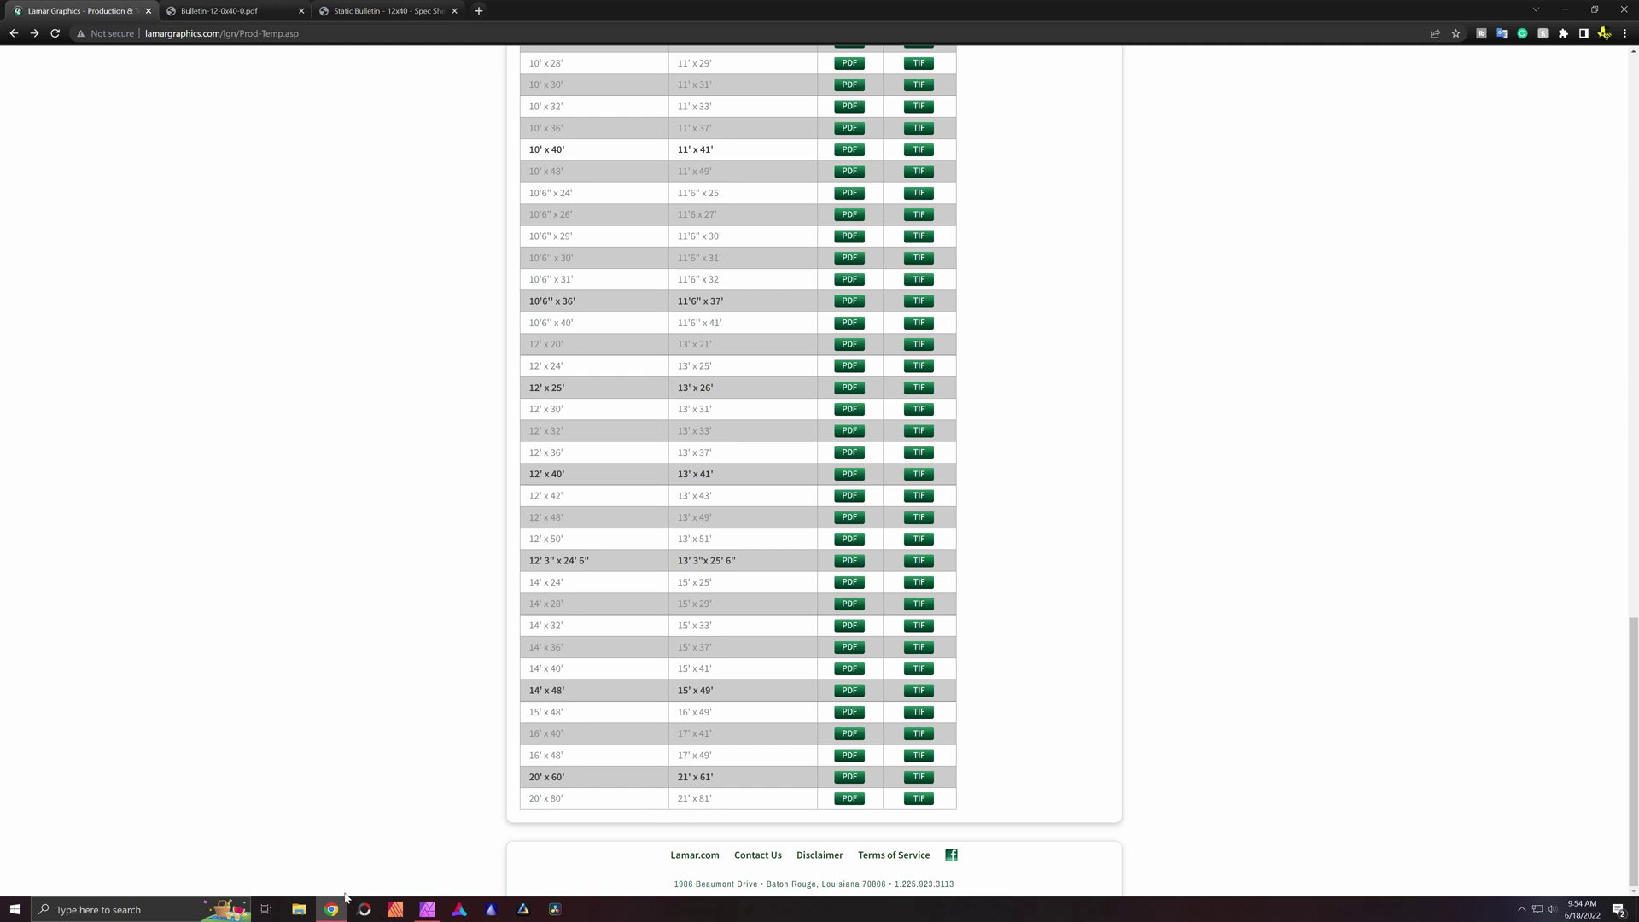
# Return from Chrome to the blank 12636 × 3276 px canvas in Affinity Photo.
pyautogui.click(426, 909)
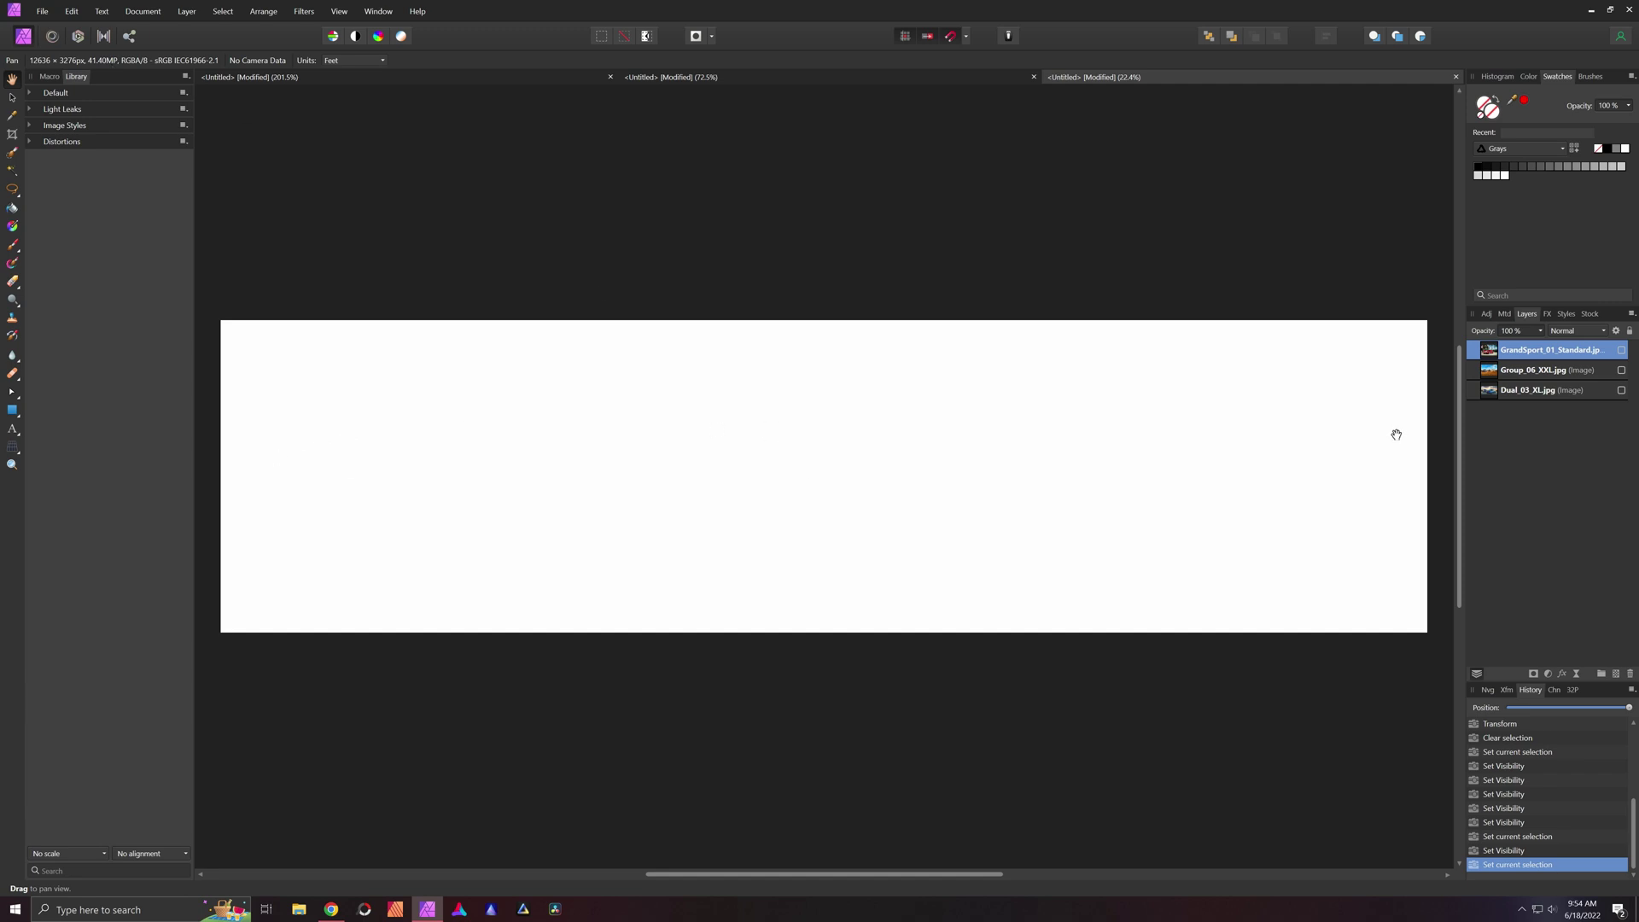
# Make the GrandSport_01_Standard.jpg layer visible and select the red-car photo with the Move Tool.
pyautogui.press('v')
pyautogui.click(1621, 350)
pyautogui.click(1621, 350)
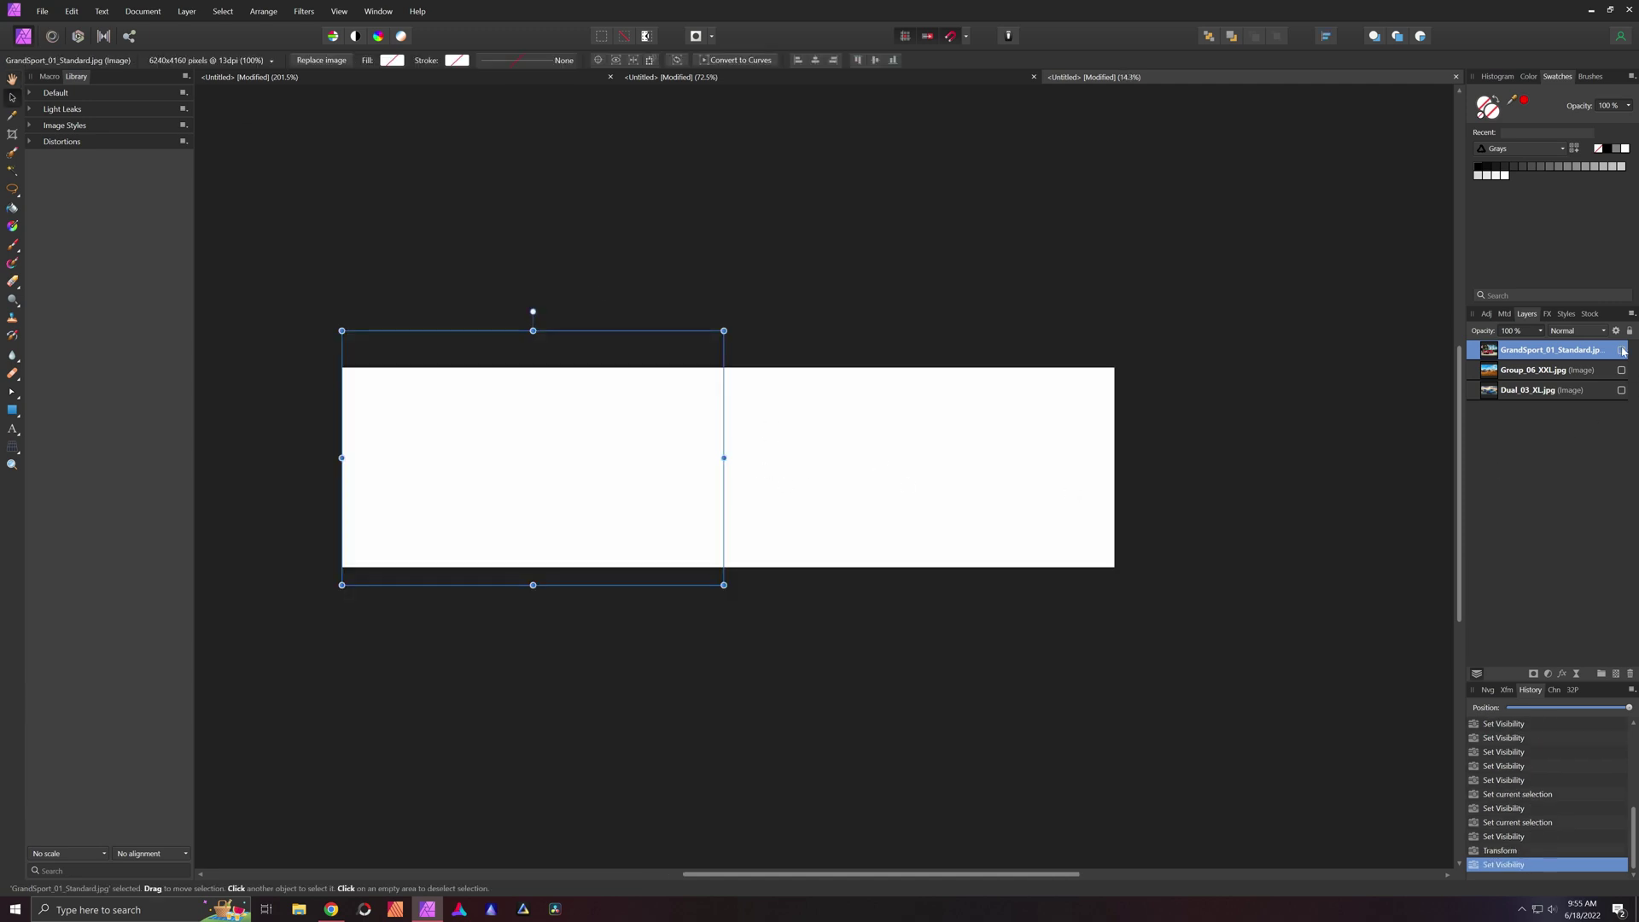
pyautogui.click(1621, 350)
pyautogui.click(1622, 350)
pyautogui.click(1621, 350)
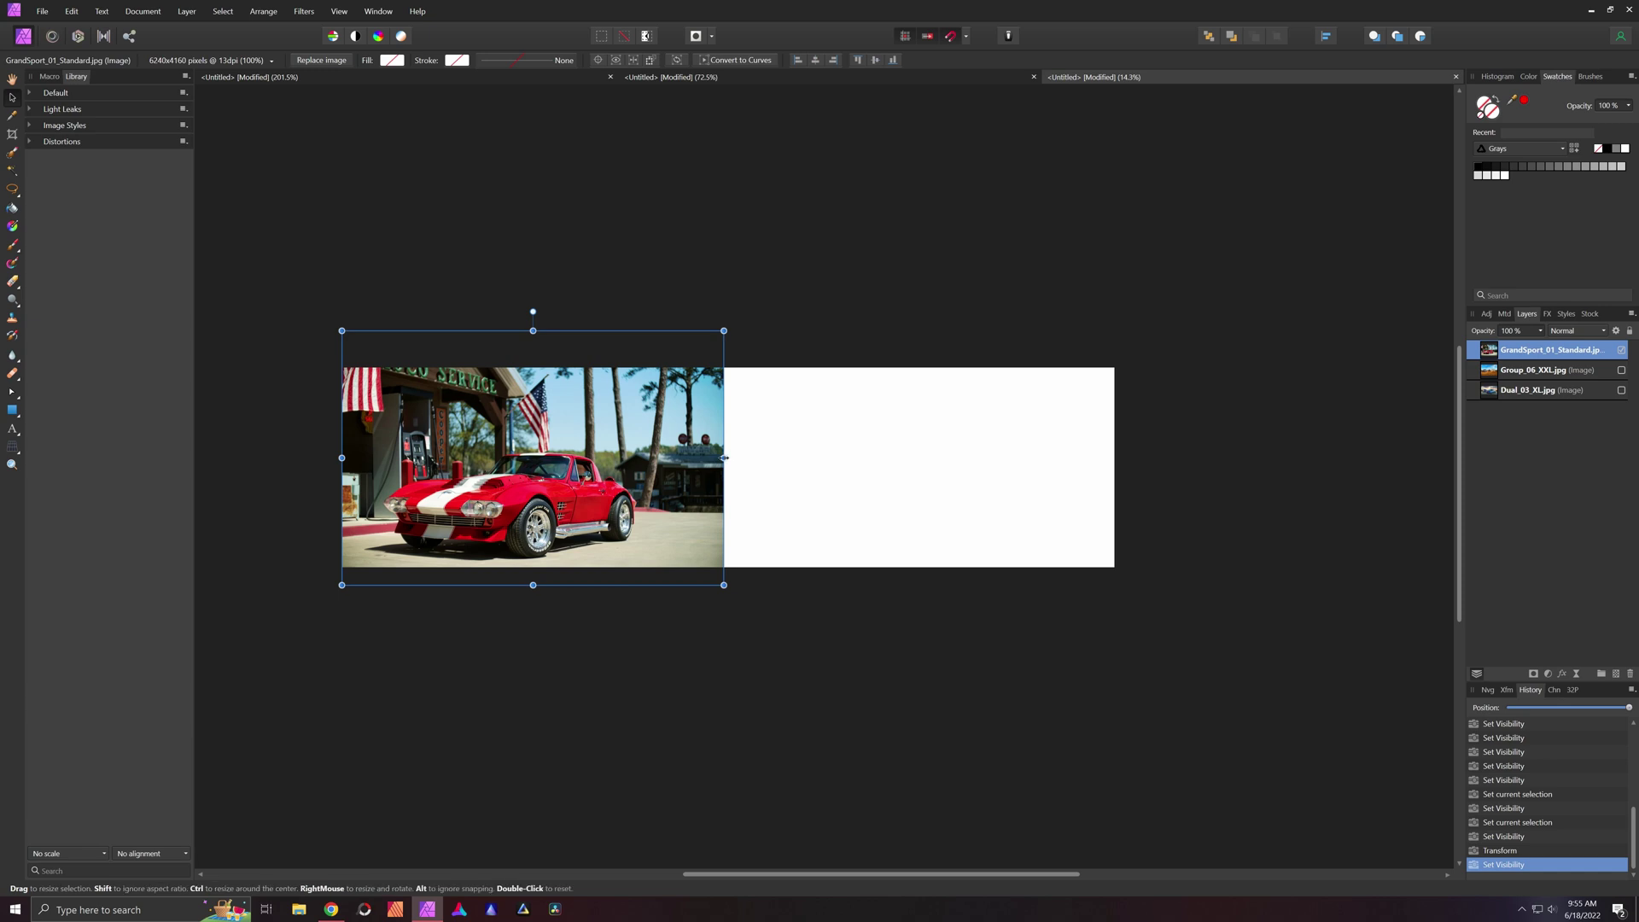
pyautogui.click(794, 344)
pyautogui.click(13, 80)
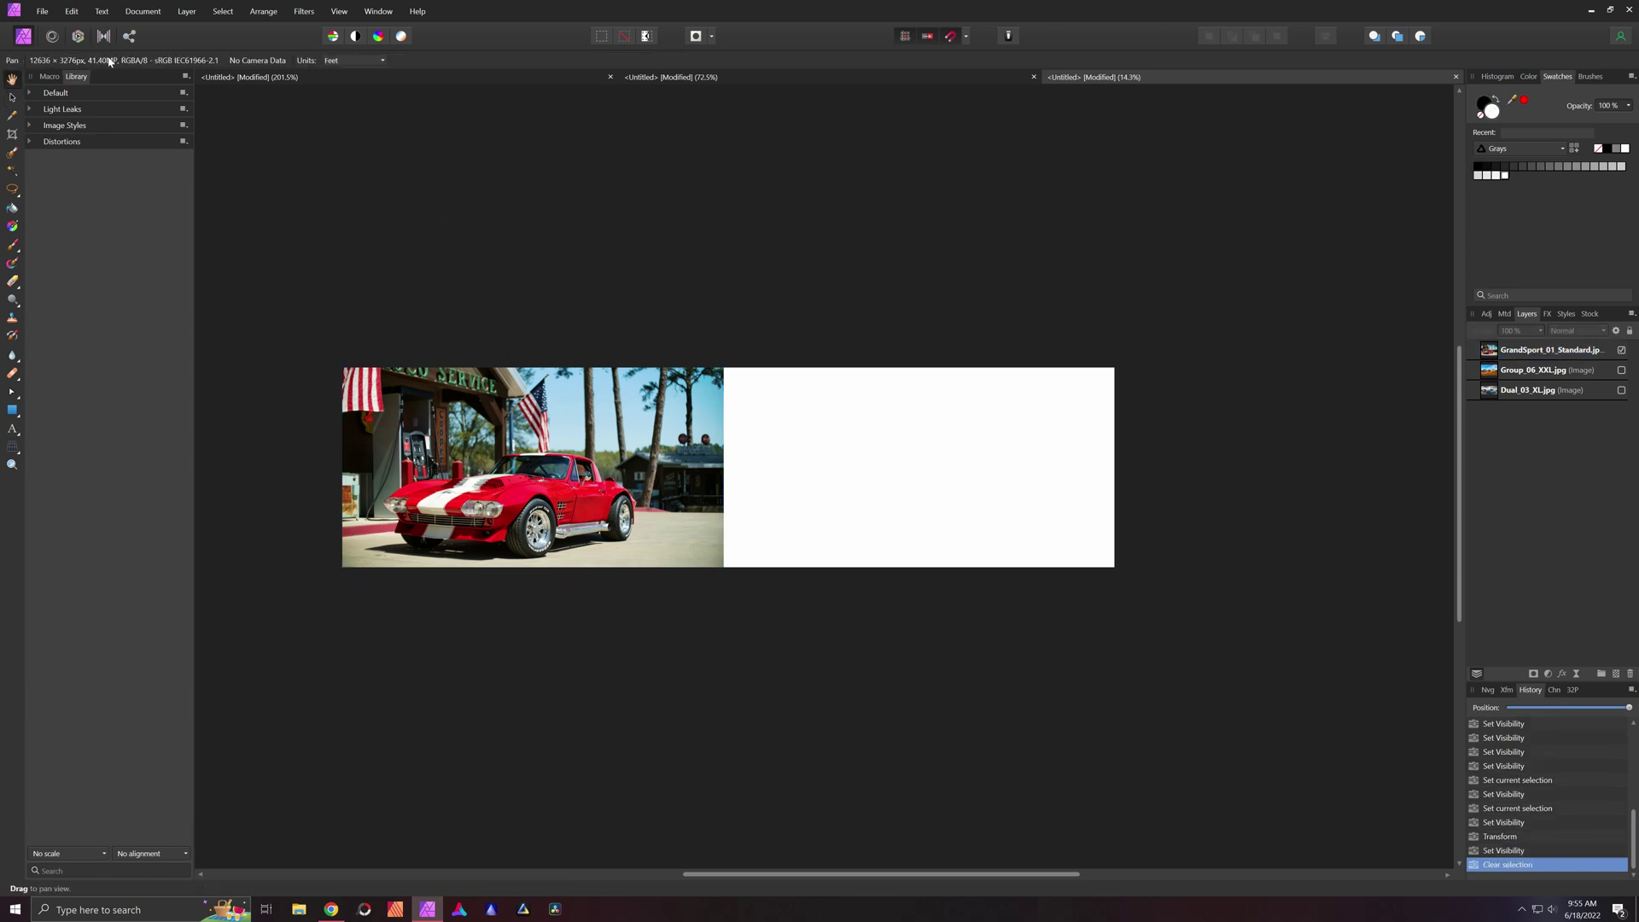
pyautogui.press('v')
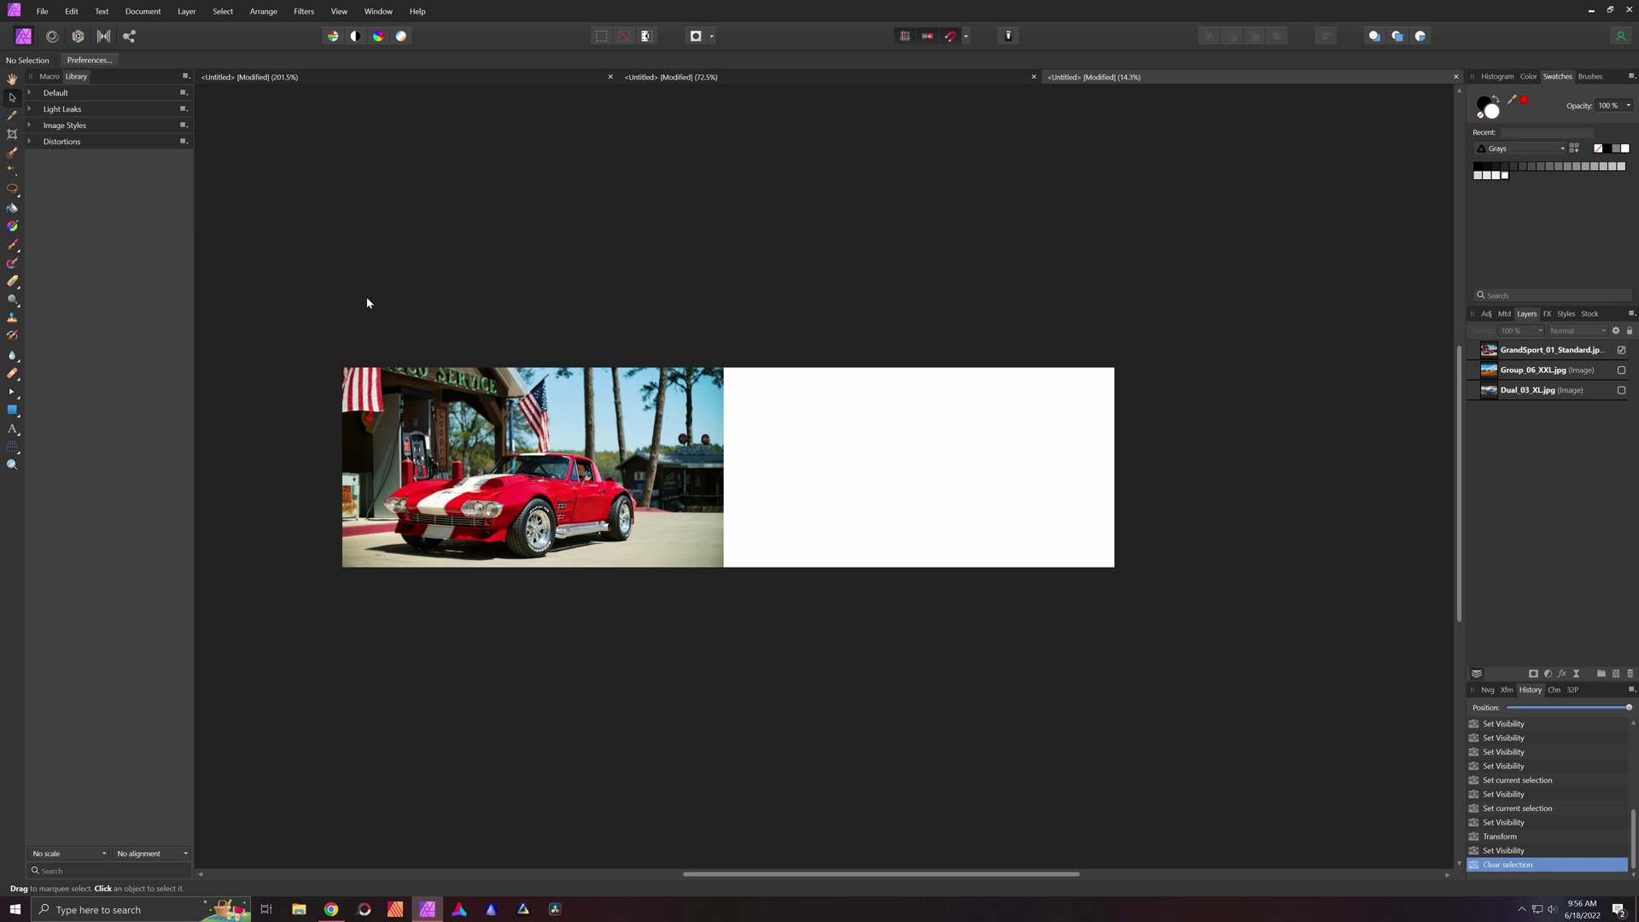
pyautogui.click(453, 377)
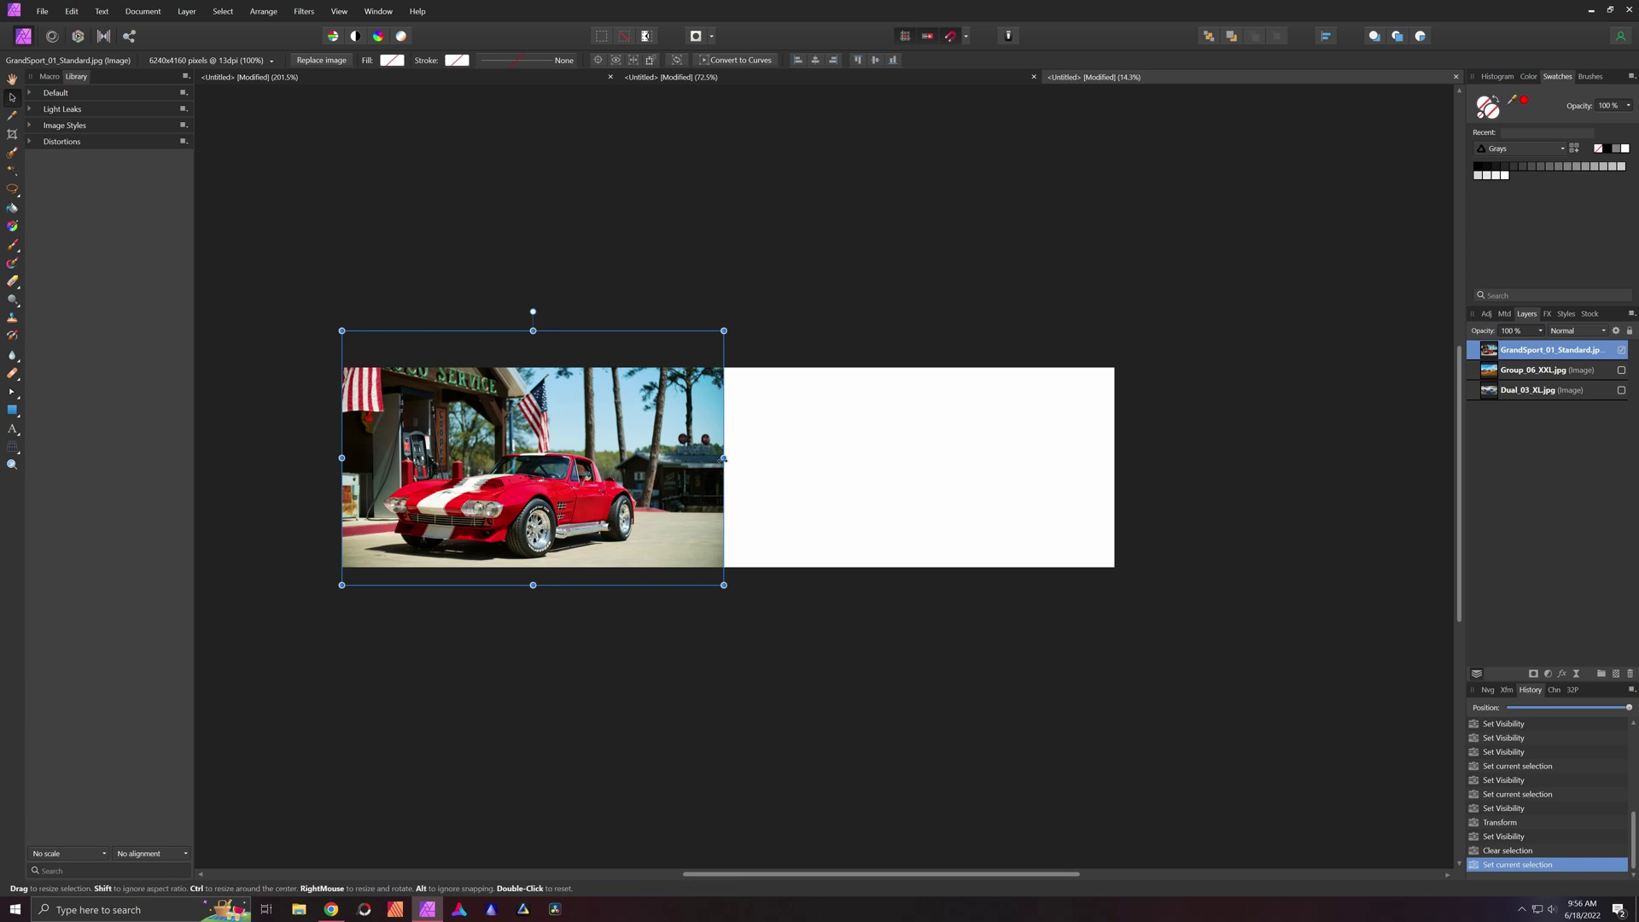
# Stretch the GrandSport photo to full canvas width, move it up to frame the car, then hide it.
pyautogui.moveTo(724, 458); pyautogui.dragTo(1115, 459)
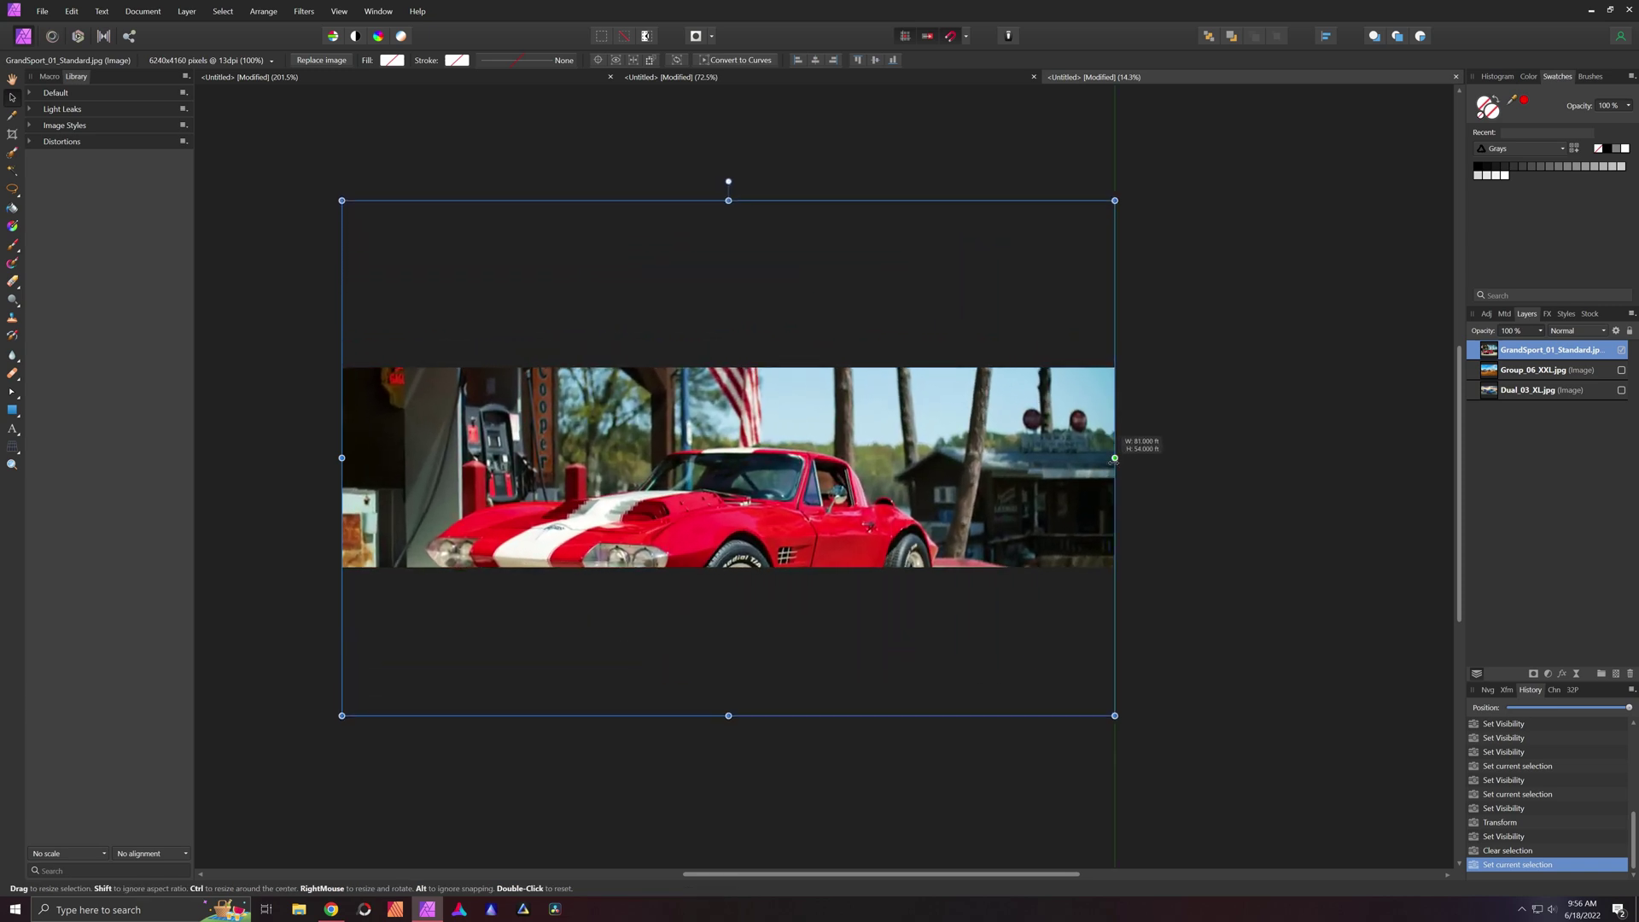
pyautogui.moveTo(956, 478); pyautogui.dragTo(954, 402)
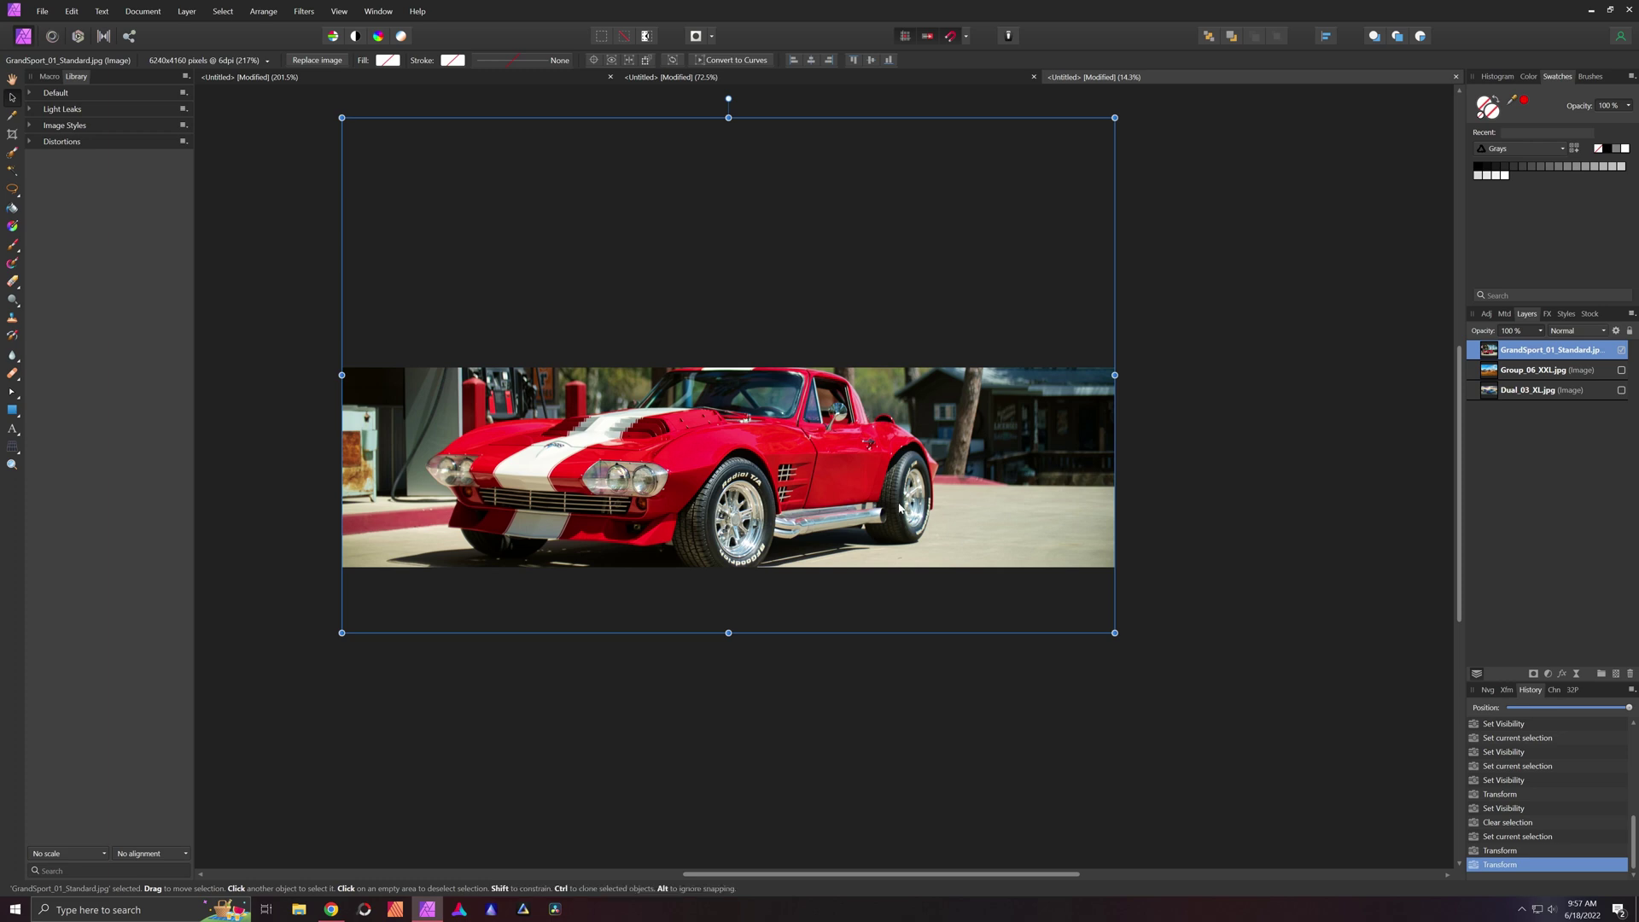
pyautogui.moveTo(898, 523)
pyautogui.mouseDown()
pyautogui.moveTo(906, 485)
pyautogui.moveTo(897, 512)
pyautogui.mouseUp()
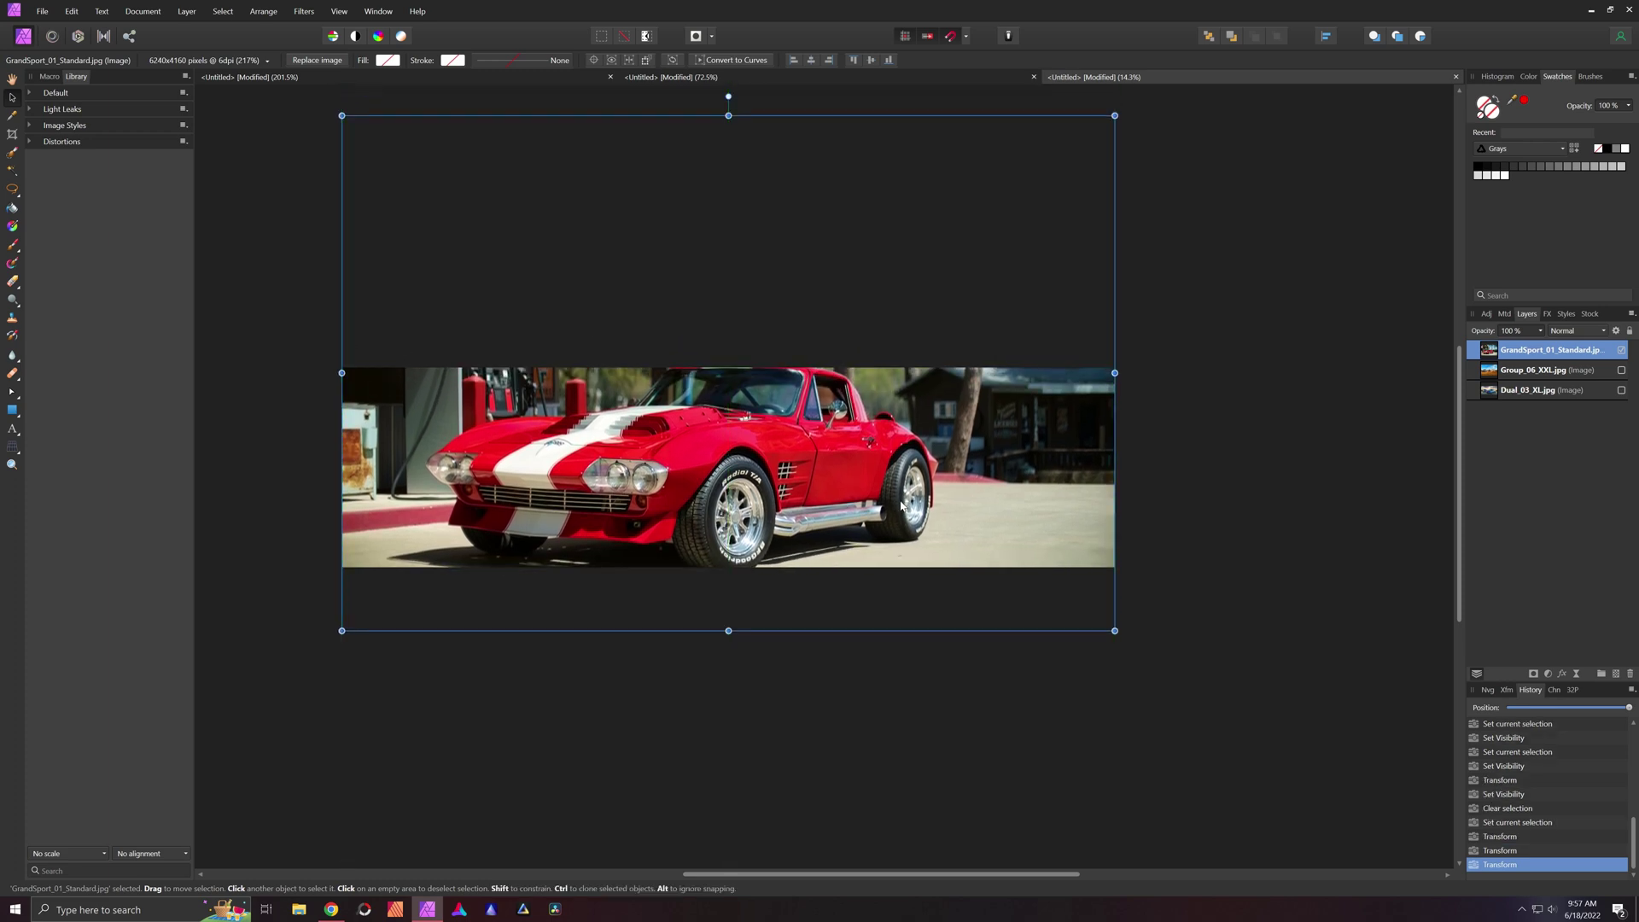
pyautogui.click(1621, 351)
# Show Group_06_XXL.jpg, stretch it to full canvas width, and move it up to frame the SUVs.
pyautogui.click(1621, 370)
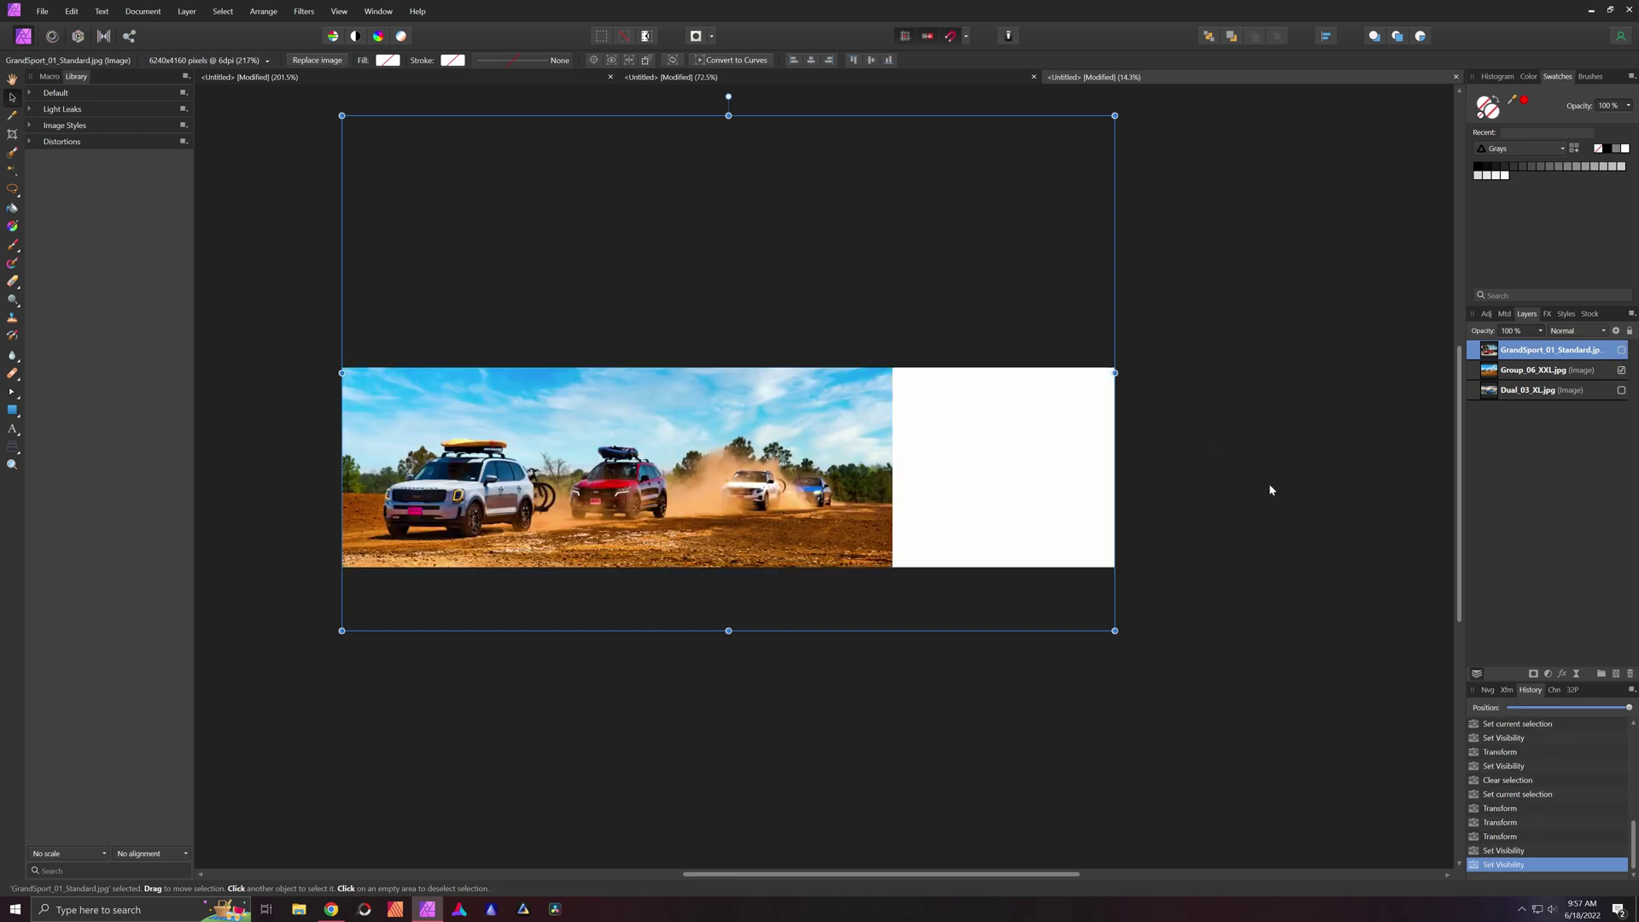
pyautogui.click(861, 522)
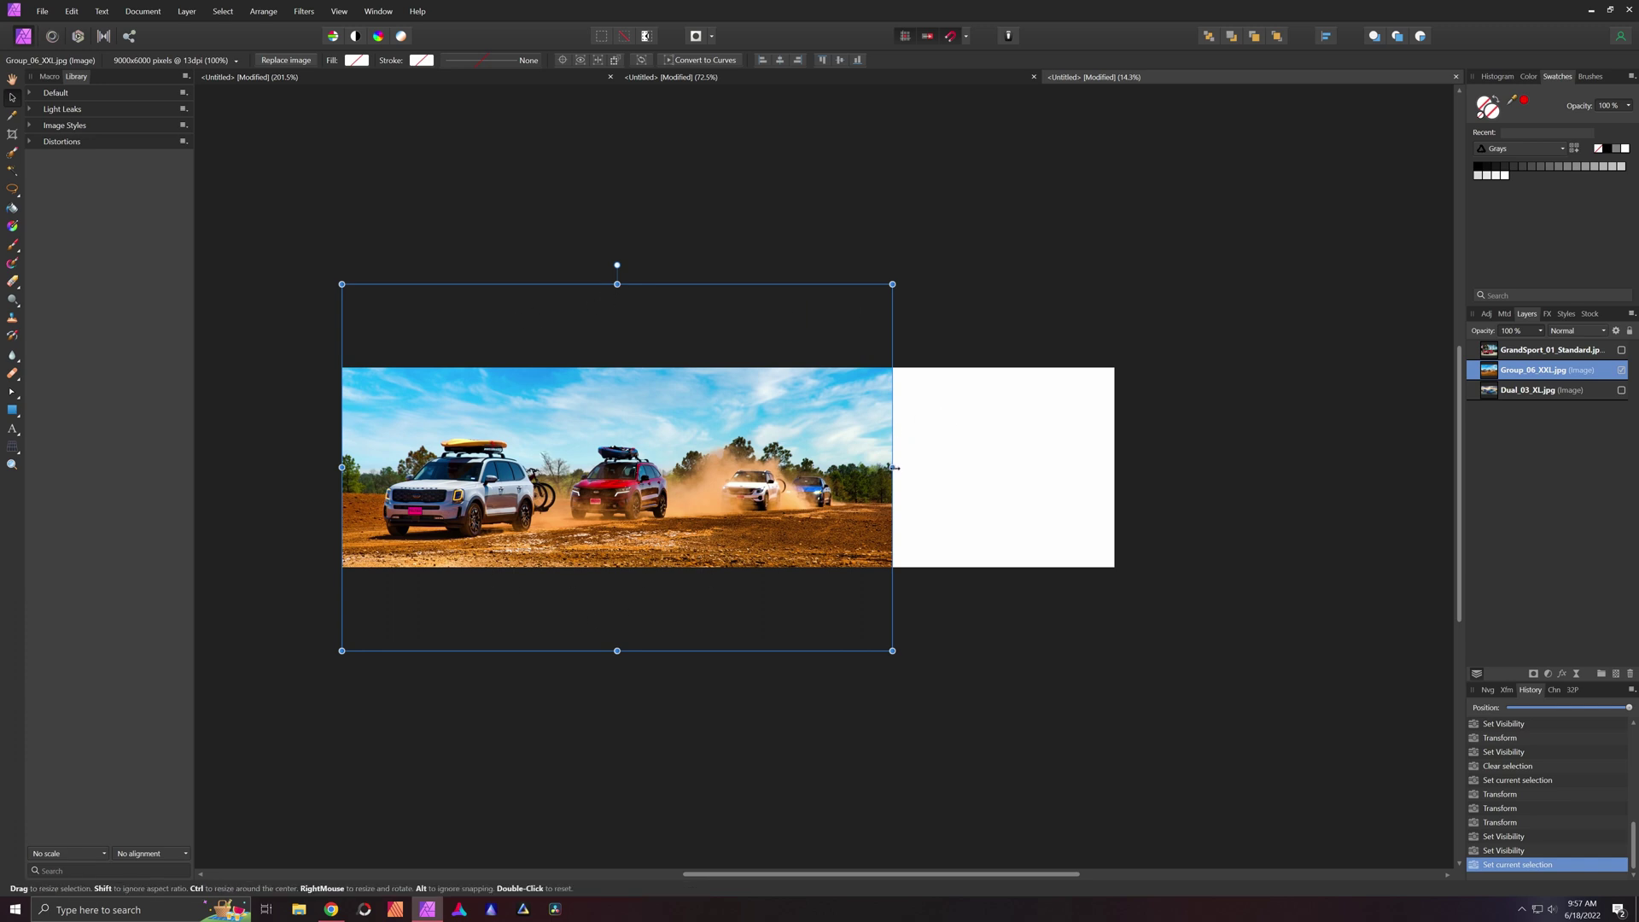
pyautogui.moveTo(894, 468); pyautogui.dragTo(1115, 468)
pyautogui.moveTo(1006, 501); pyautogui.dragTo(1006, 484)
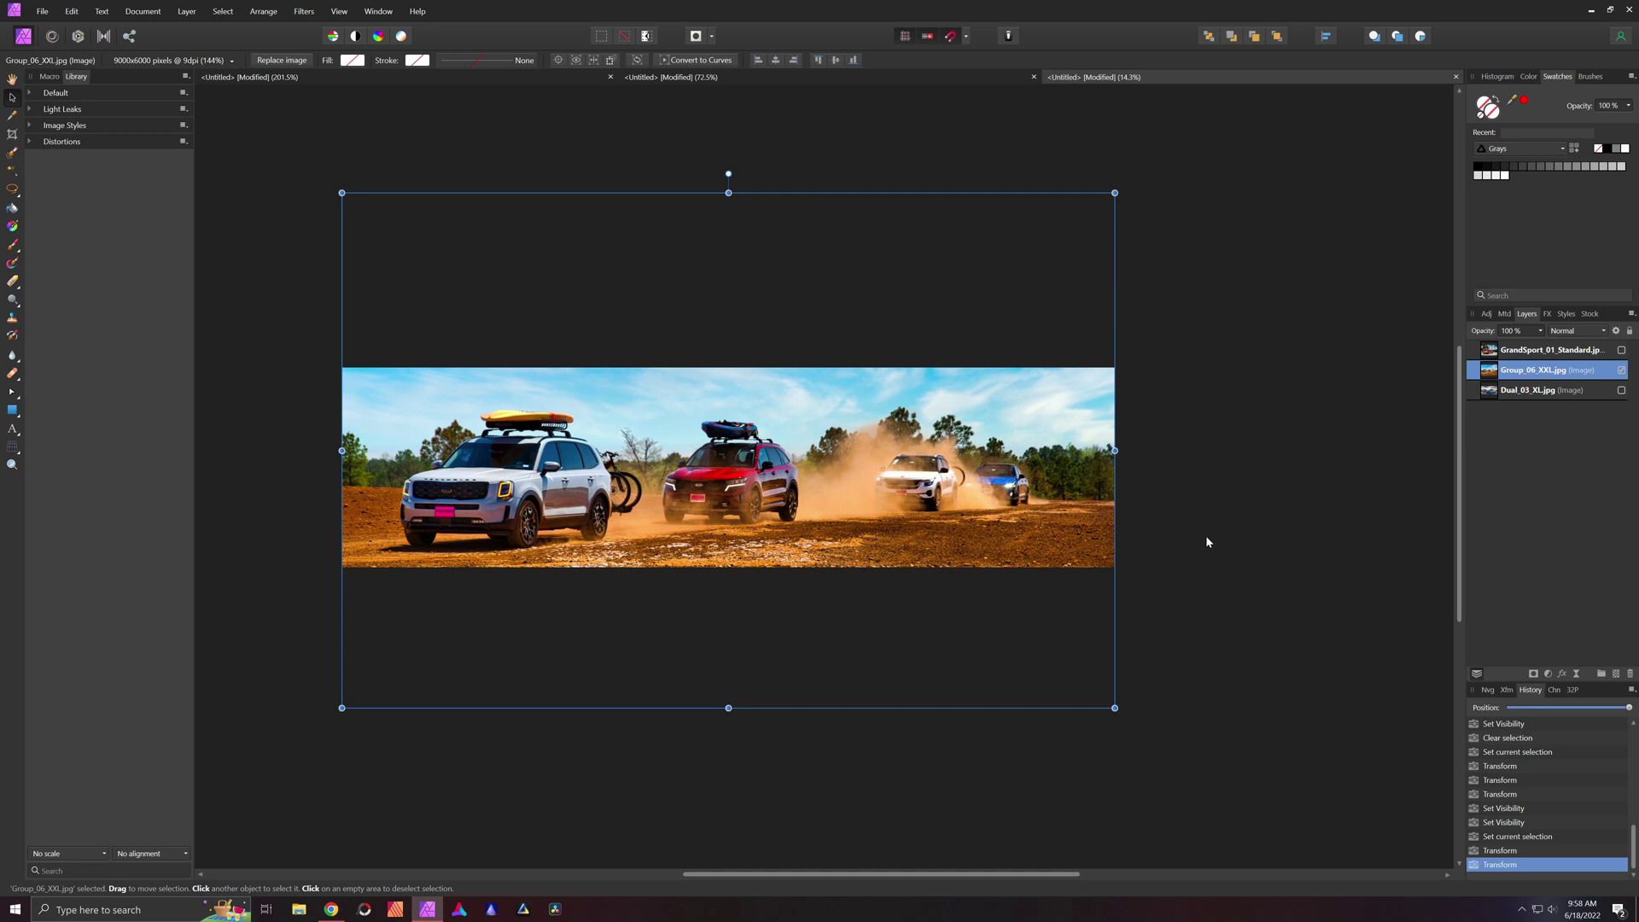
pyautogui.click(1208, 541)
# In the JPEG export settings, set resampling to Lanczos 3 Separable, then close without exporting.
pyautogui.click(42, 11)
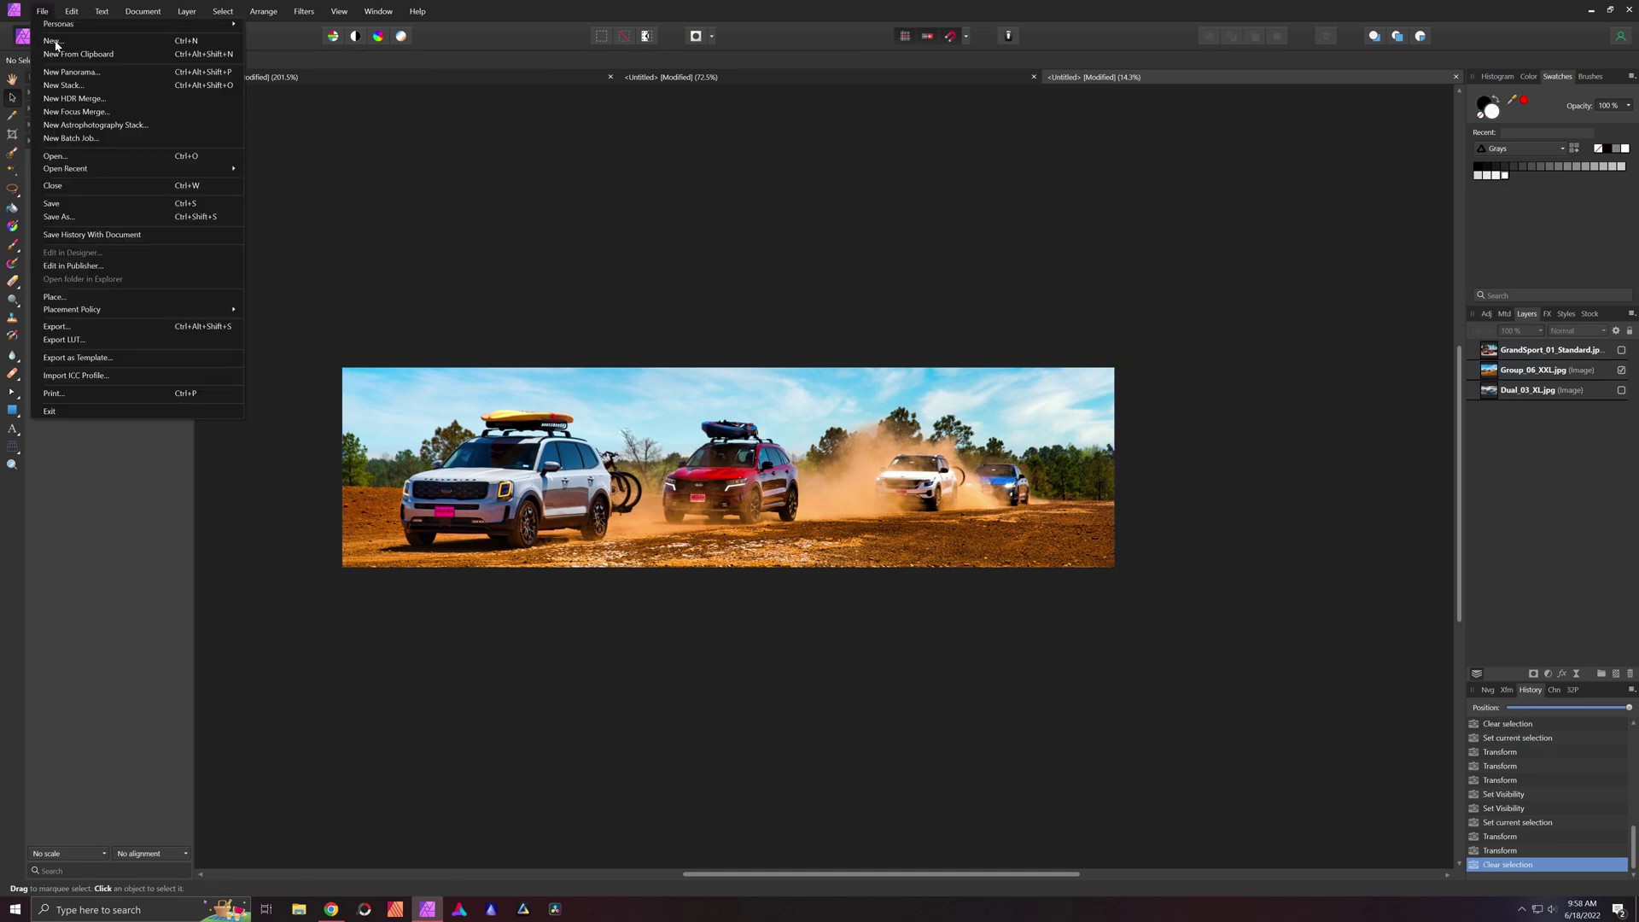
pyautogui.click(89, 329)
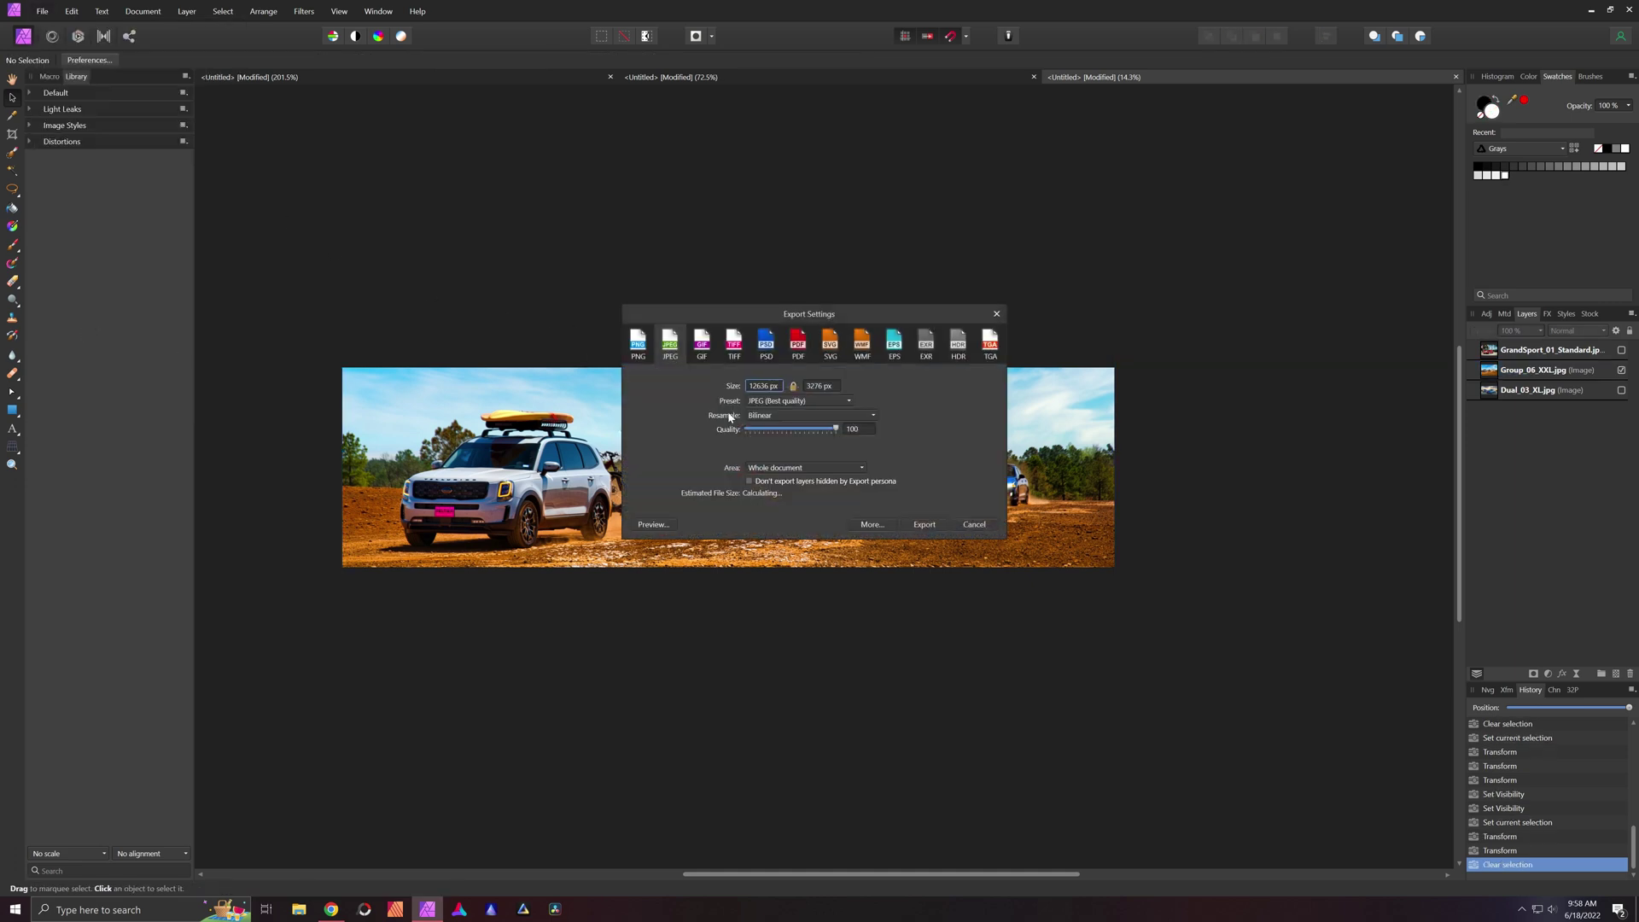
pyautogui.click(758, 403)
pyautogui.click(811, 415)
pyautogui.click(845, 417)
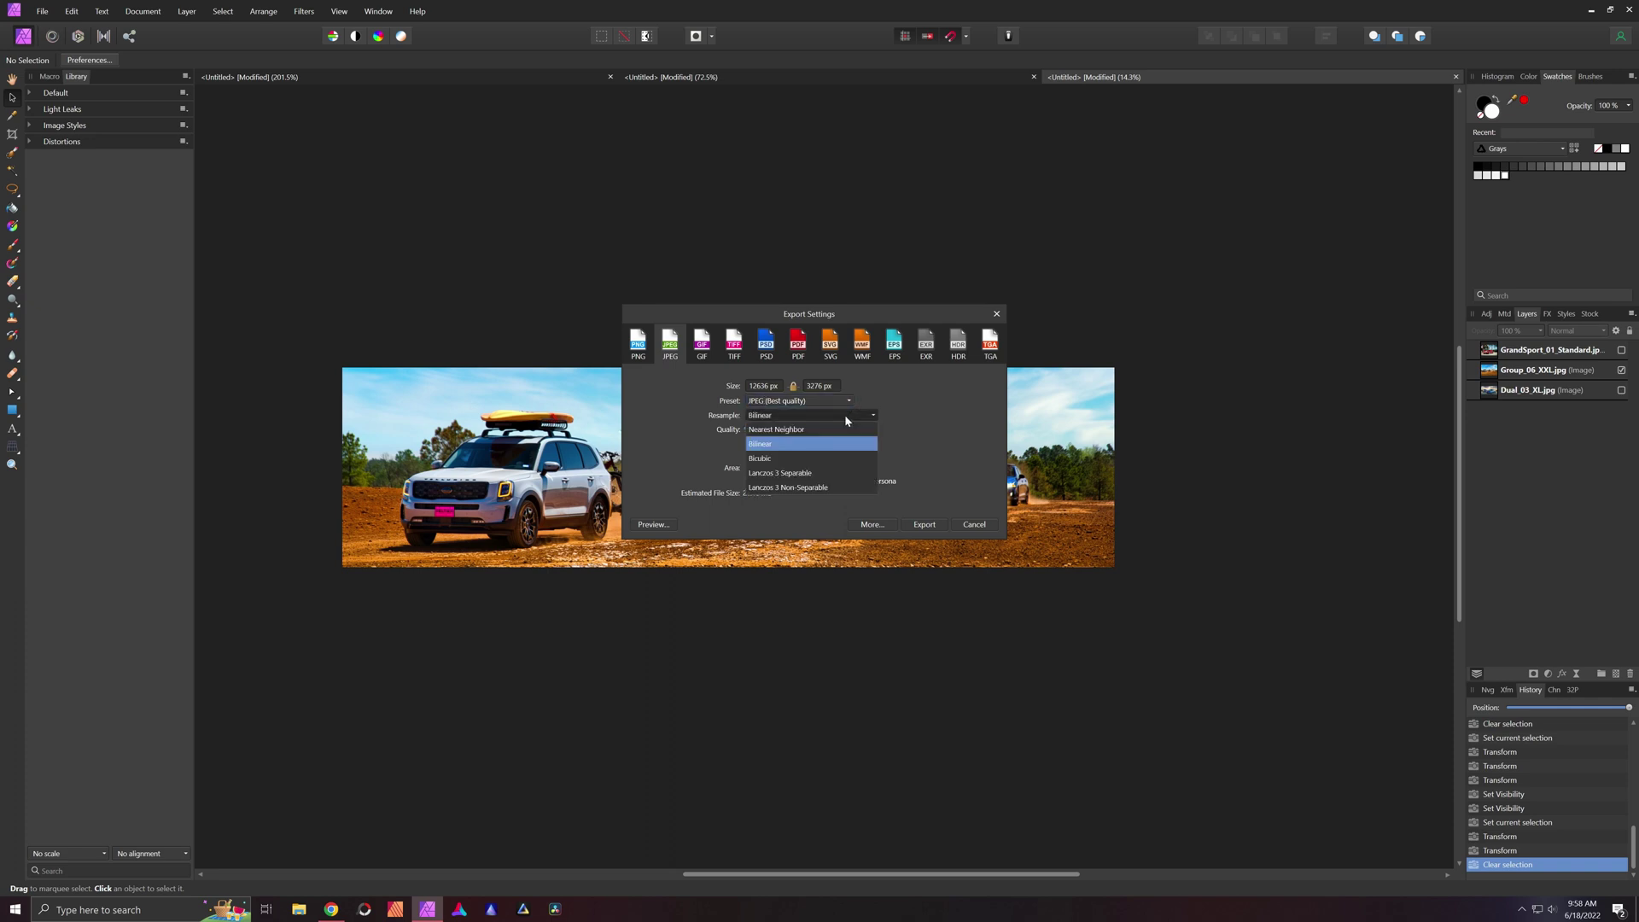
pyautogui.click(779, 476)
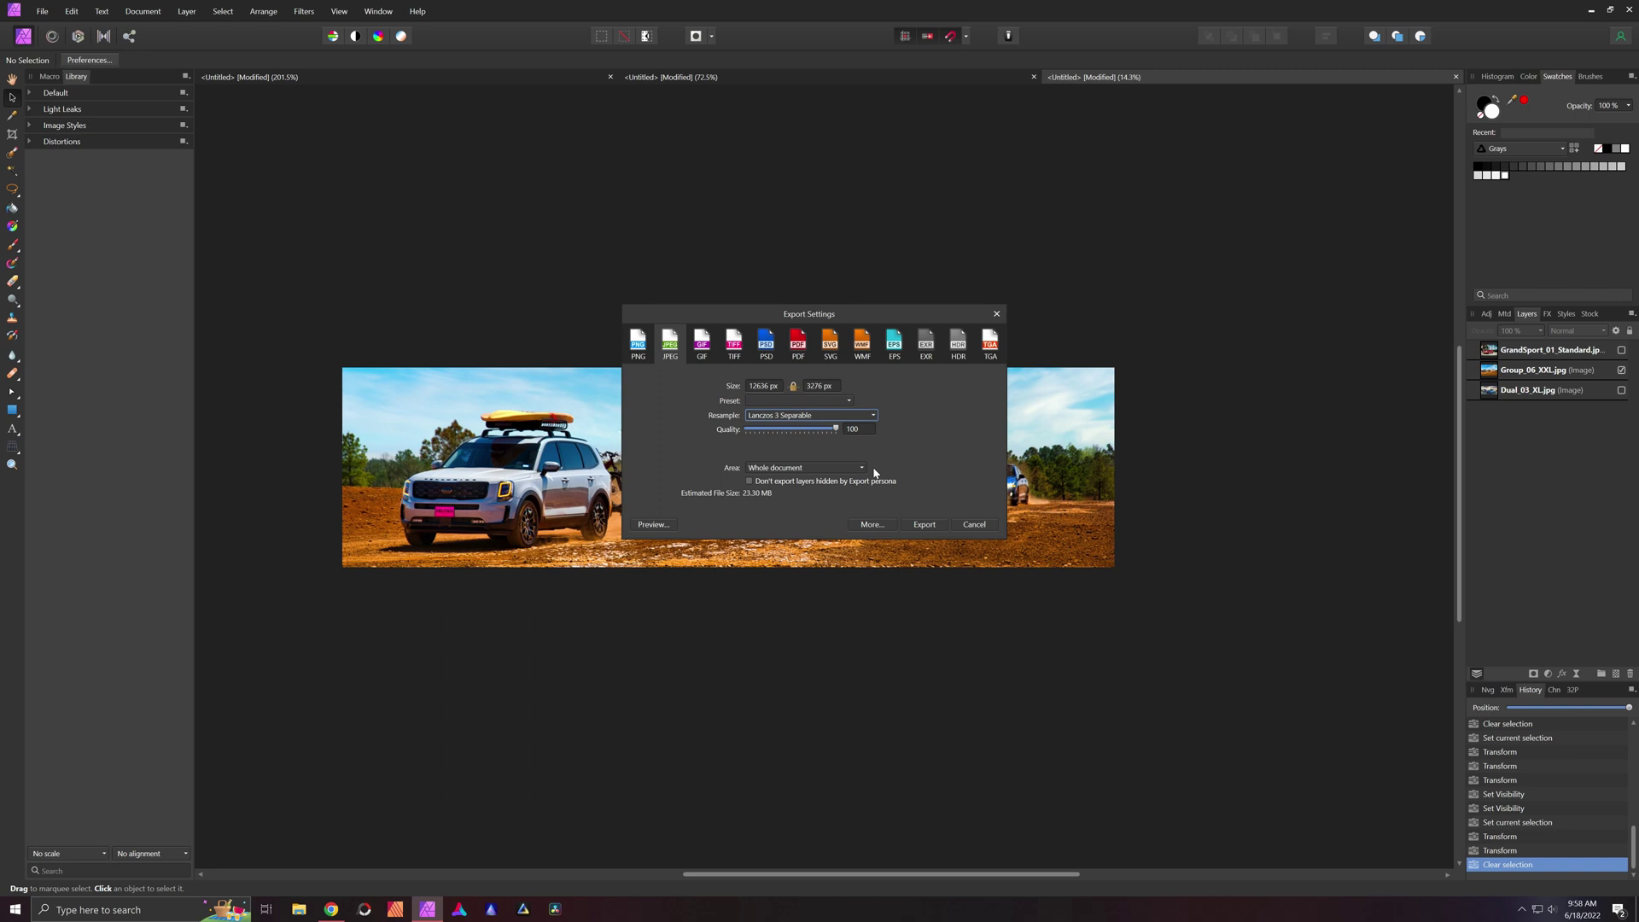
pyautogui.click(975, 524)
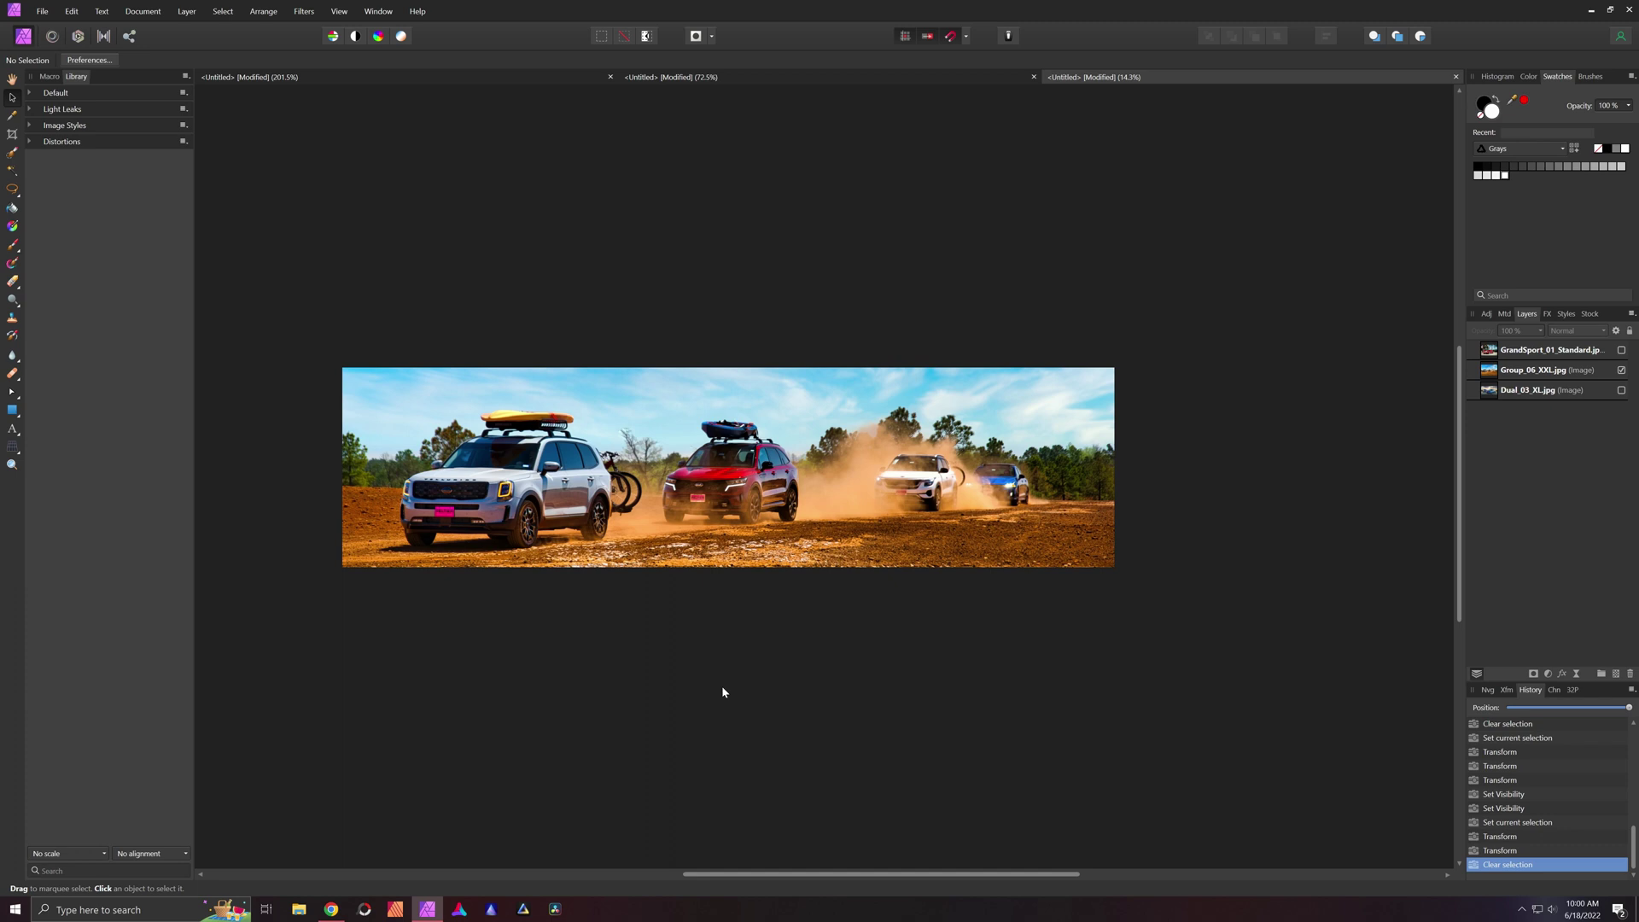
# Scale the Group_06_XXL SUV photo to fill the 12636 × 3276 px canvas edge to edge, then deselect.
pyautogui.click(631, 578)
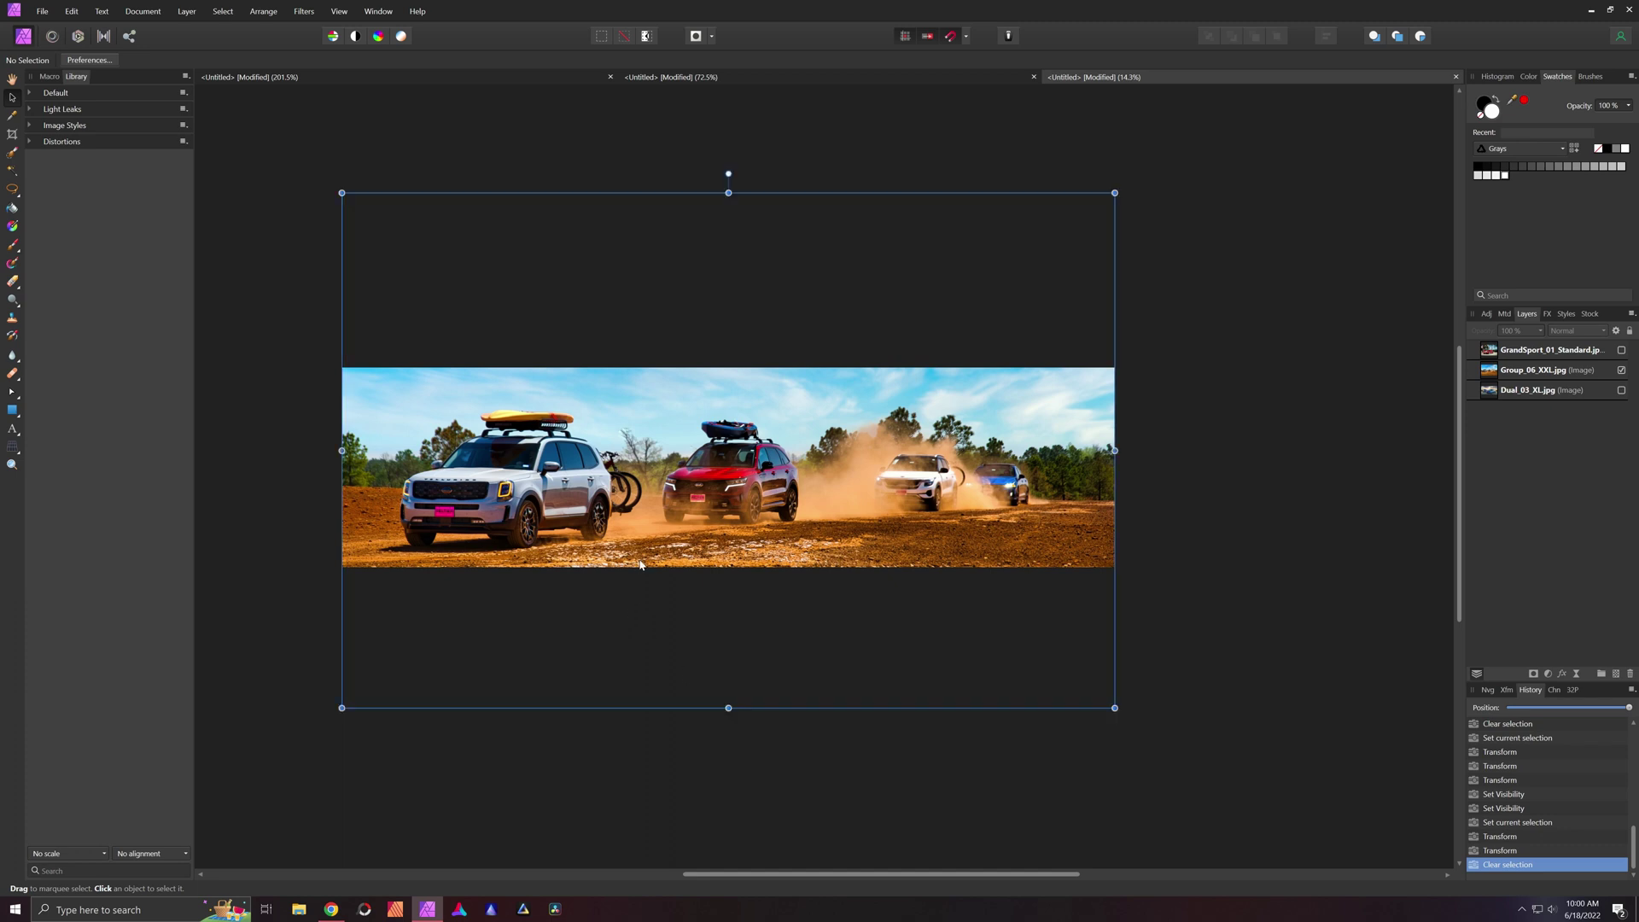
pyautogui.click(1193, 408)
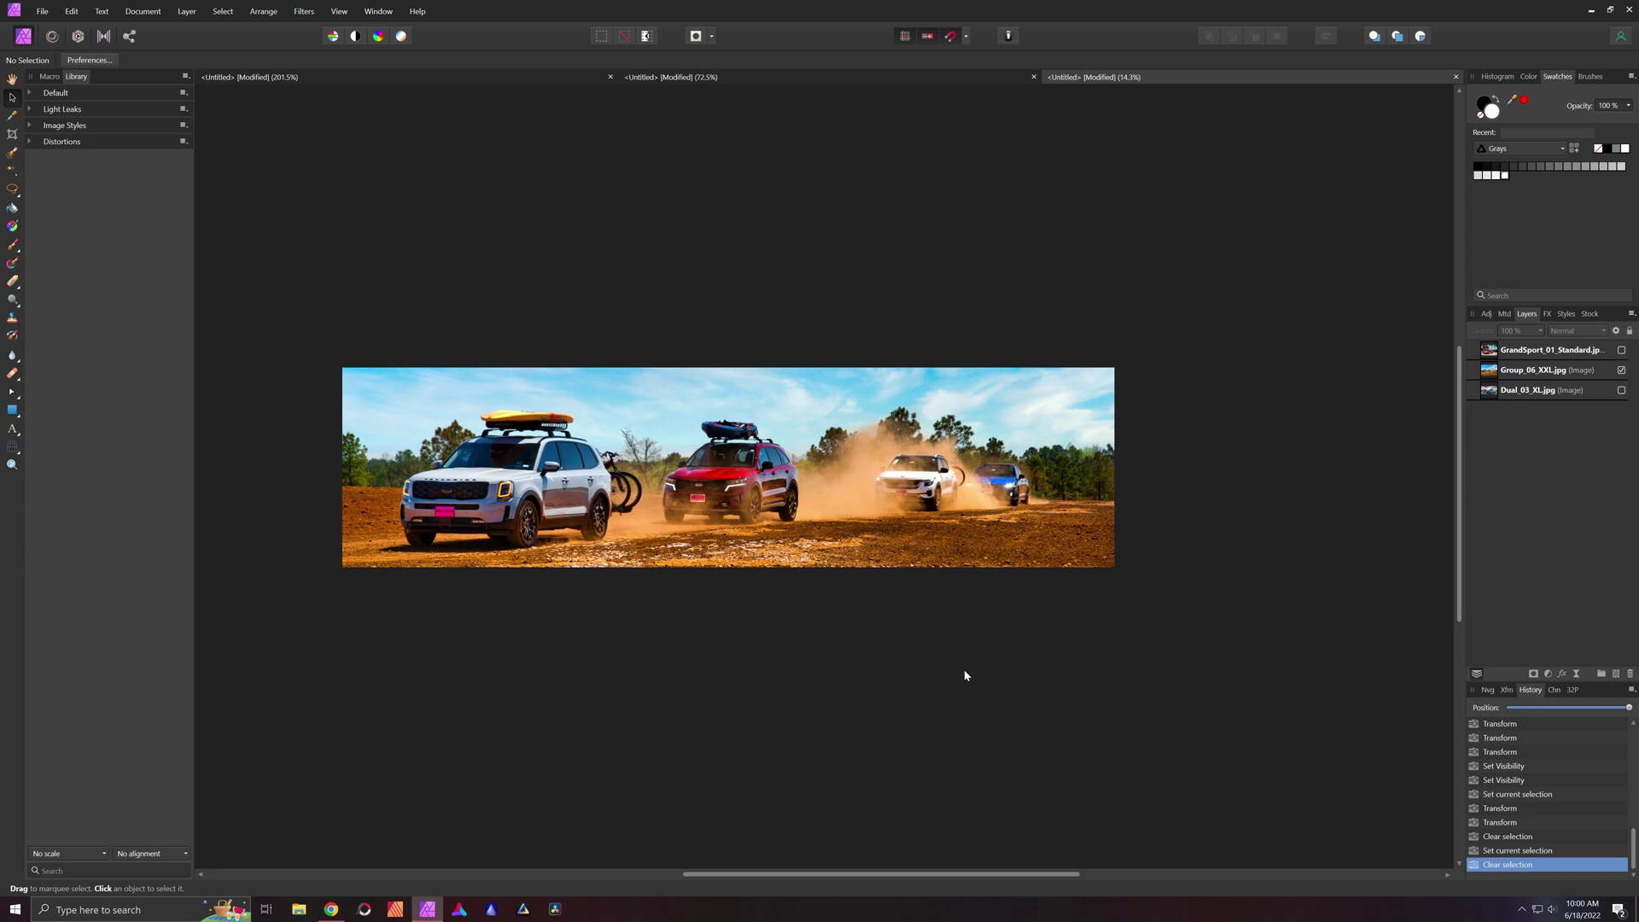
pyautogui.click(906, 537)
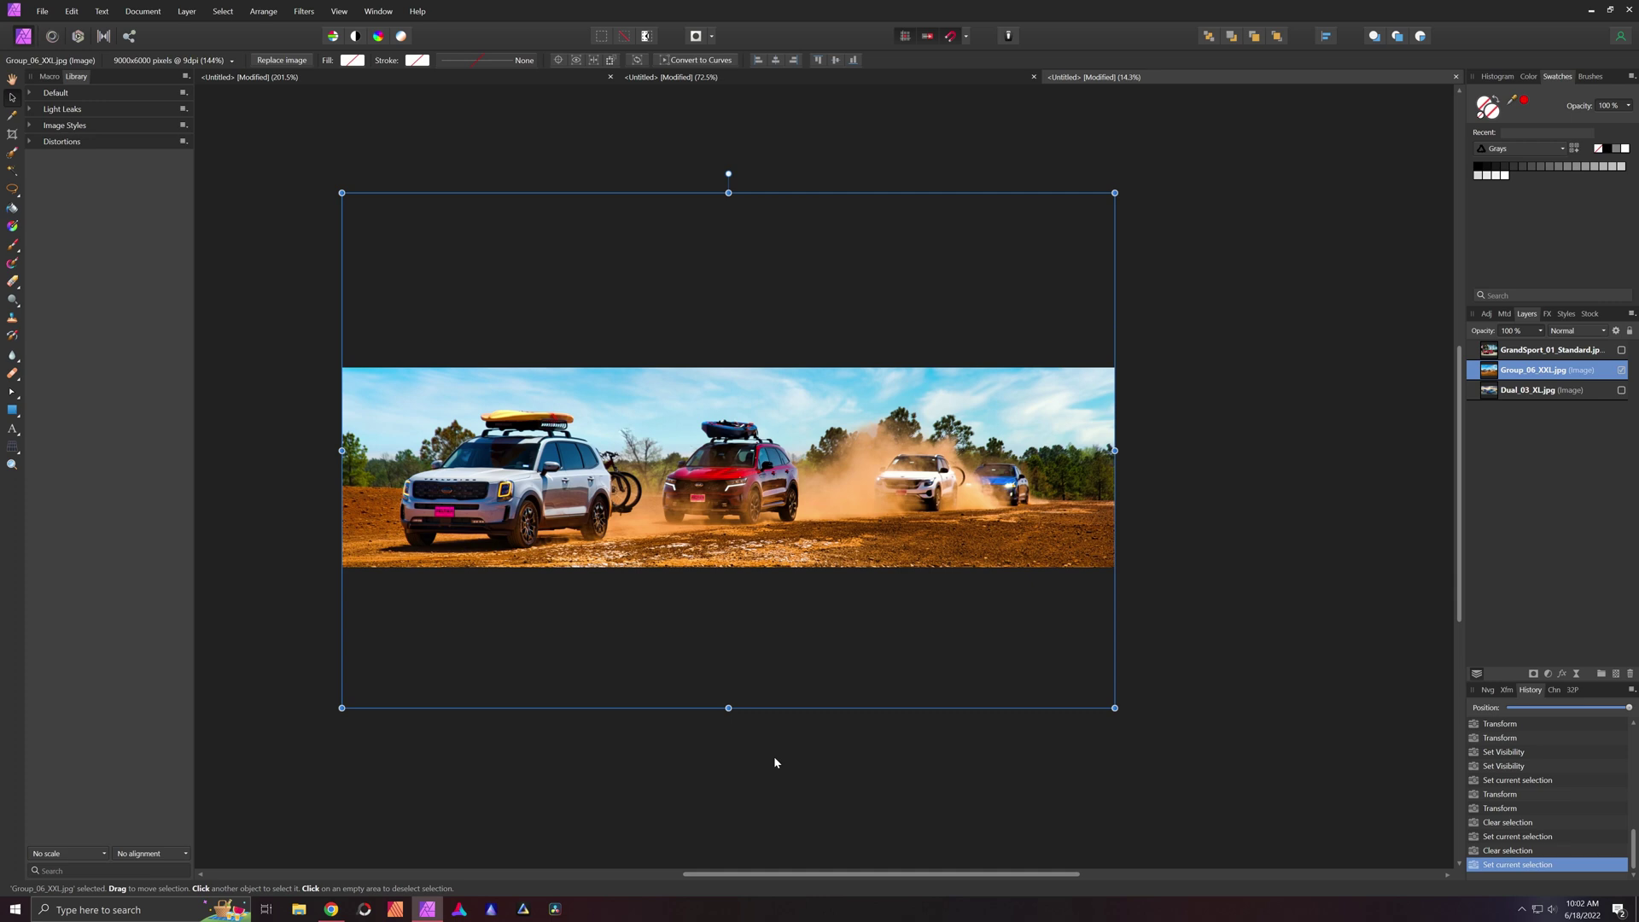
pyautogui.click(717, 779)
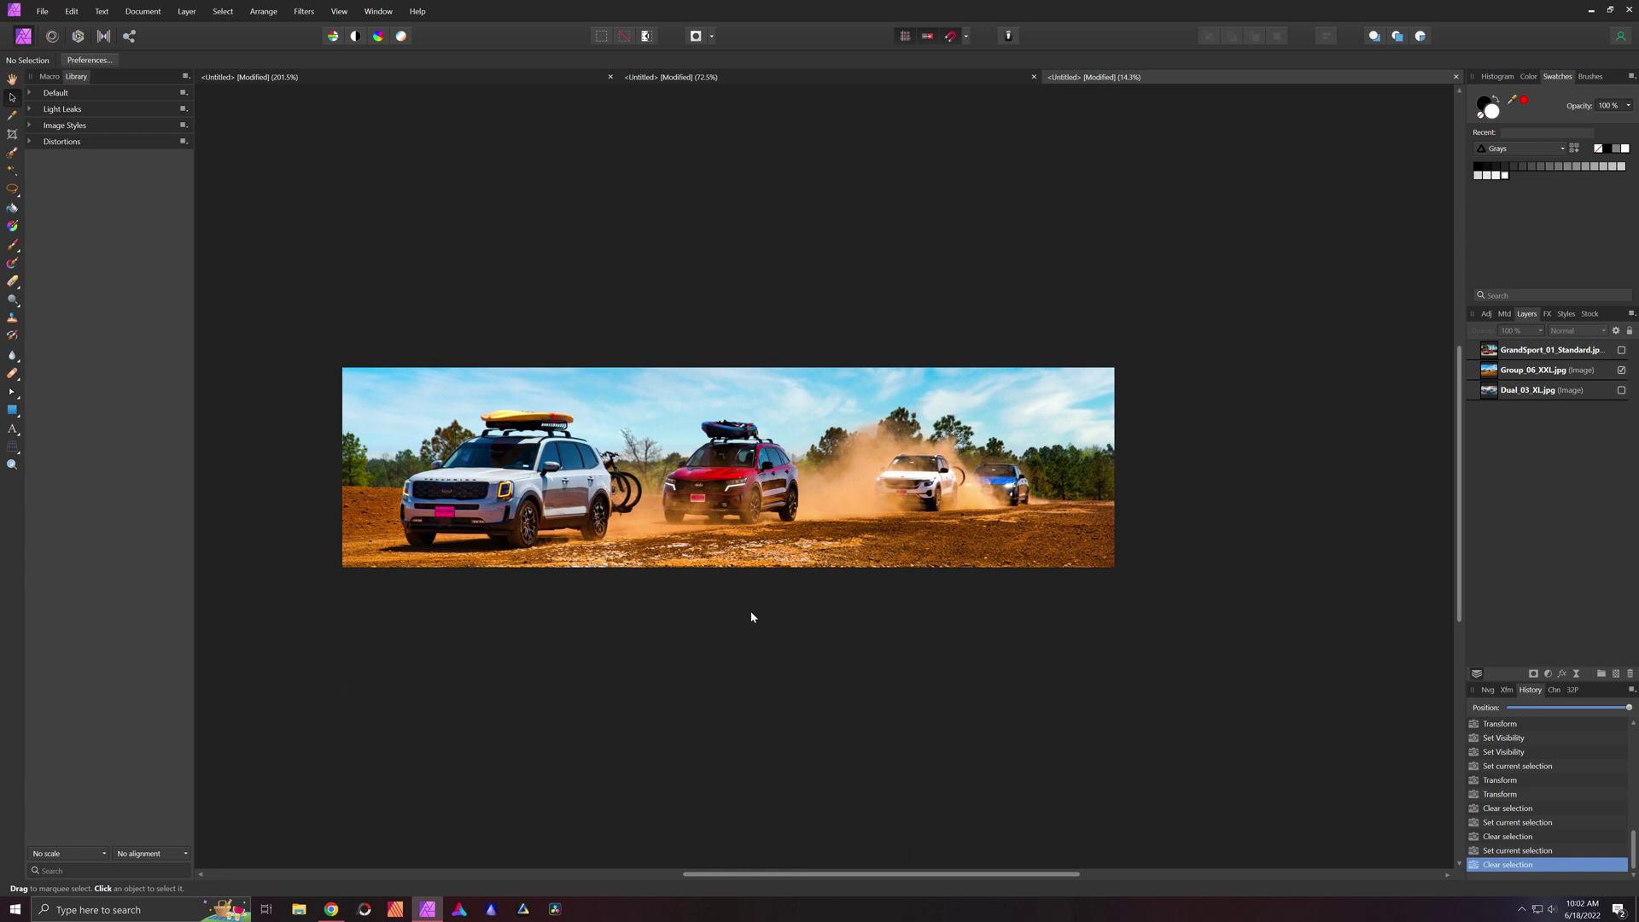
pyautogui.click(331, 910)
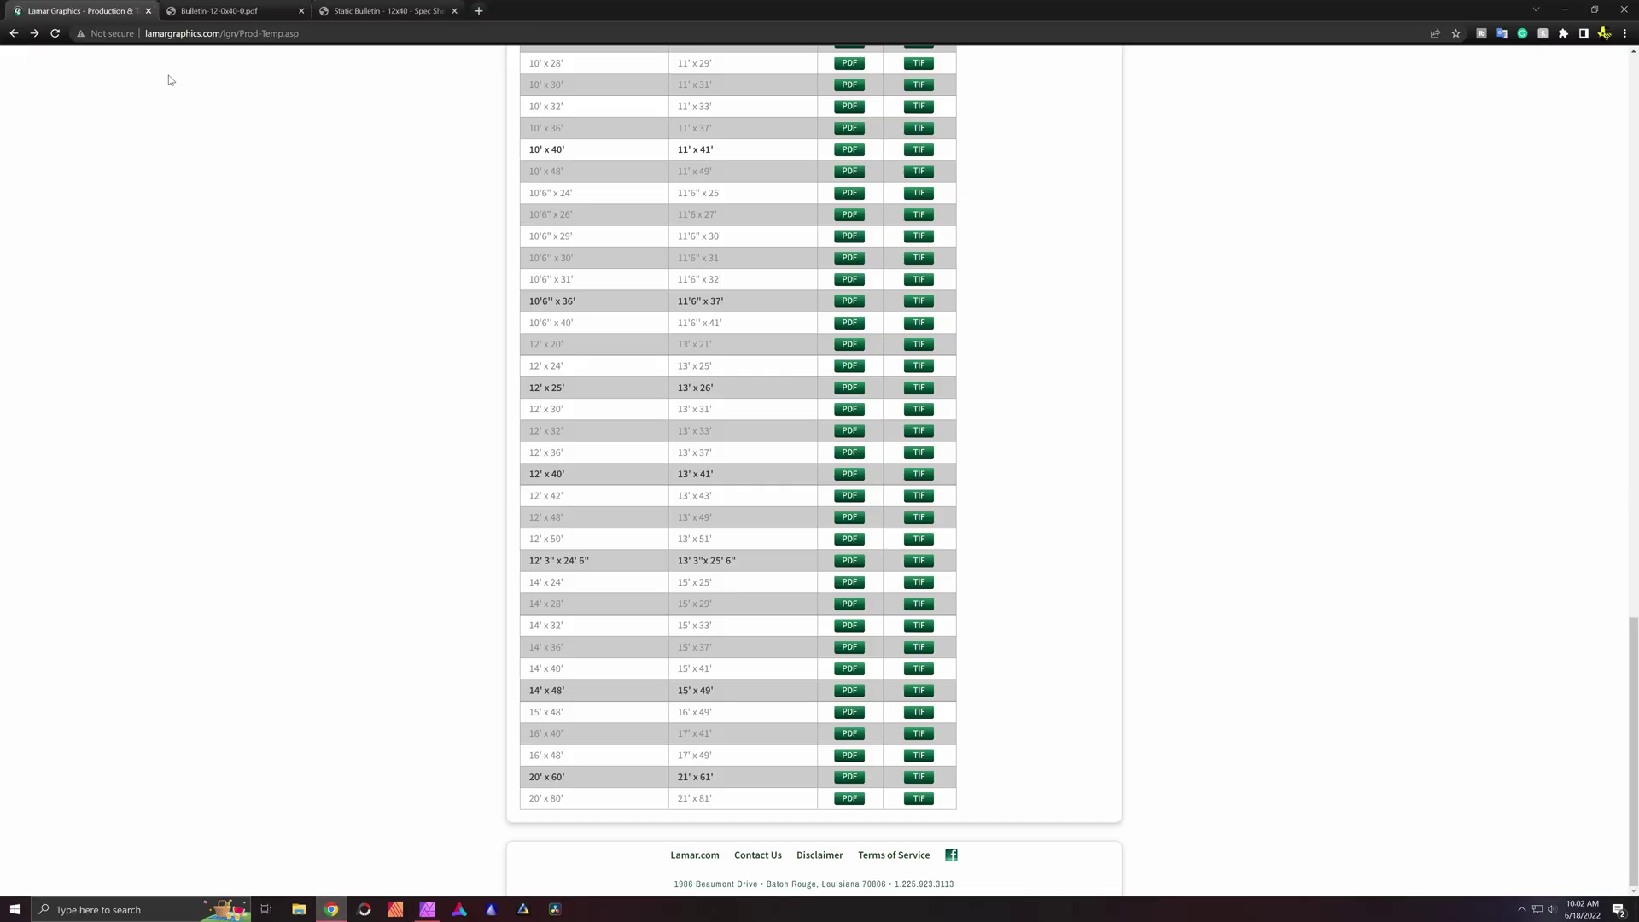
pyautogui.click(216, 7)
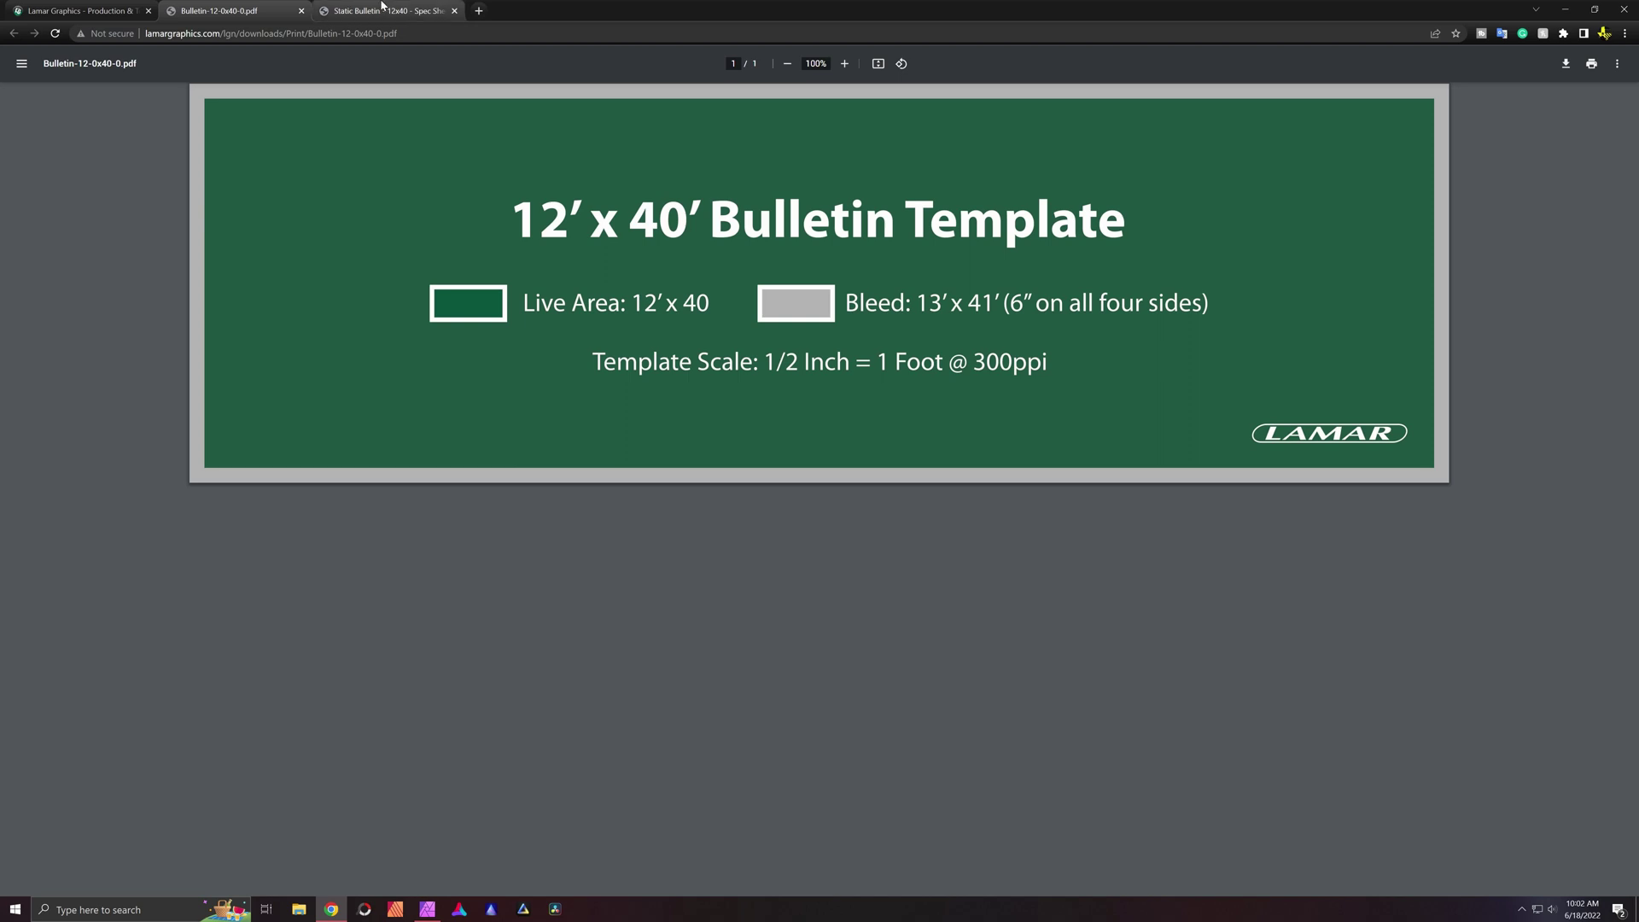
pyautogui.click(77, 10)
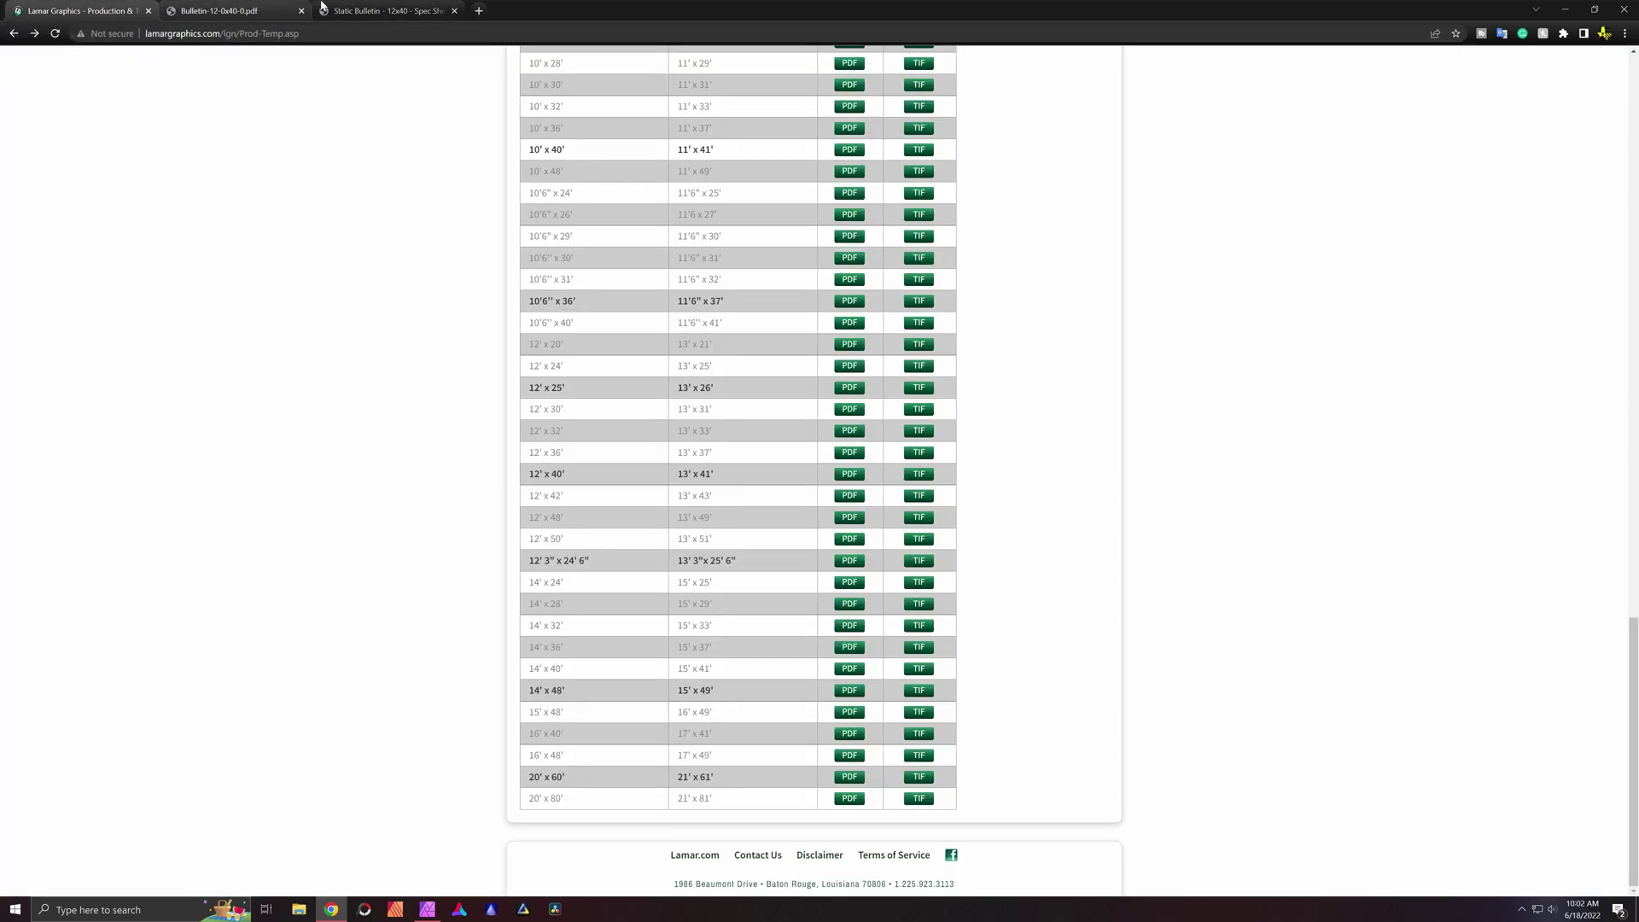
pyautogui.click(346, 10)
pyautogui.click(426, 909)
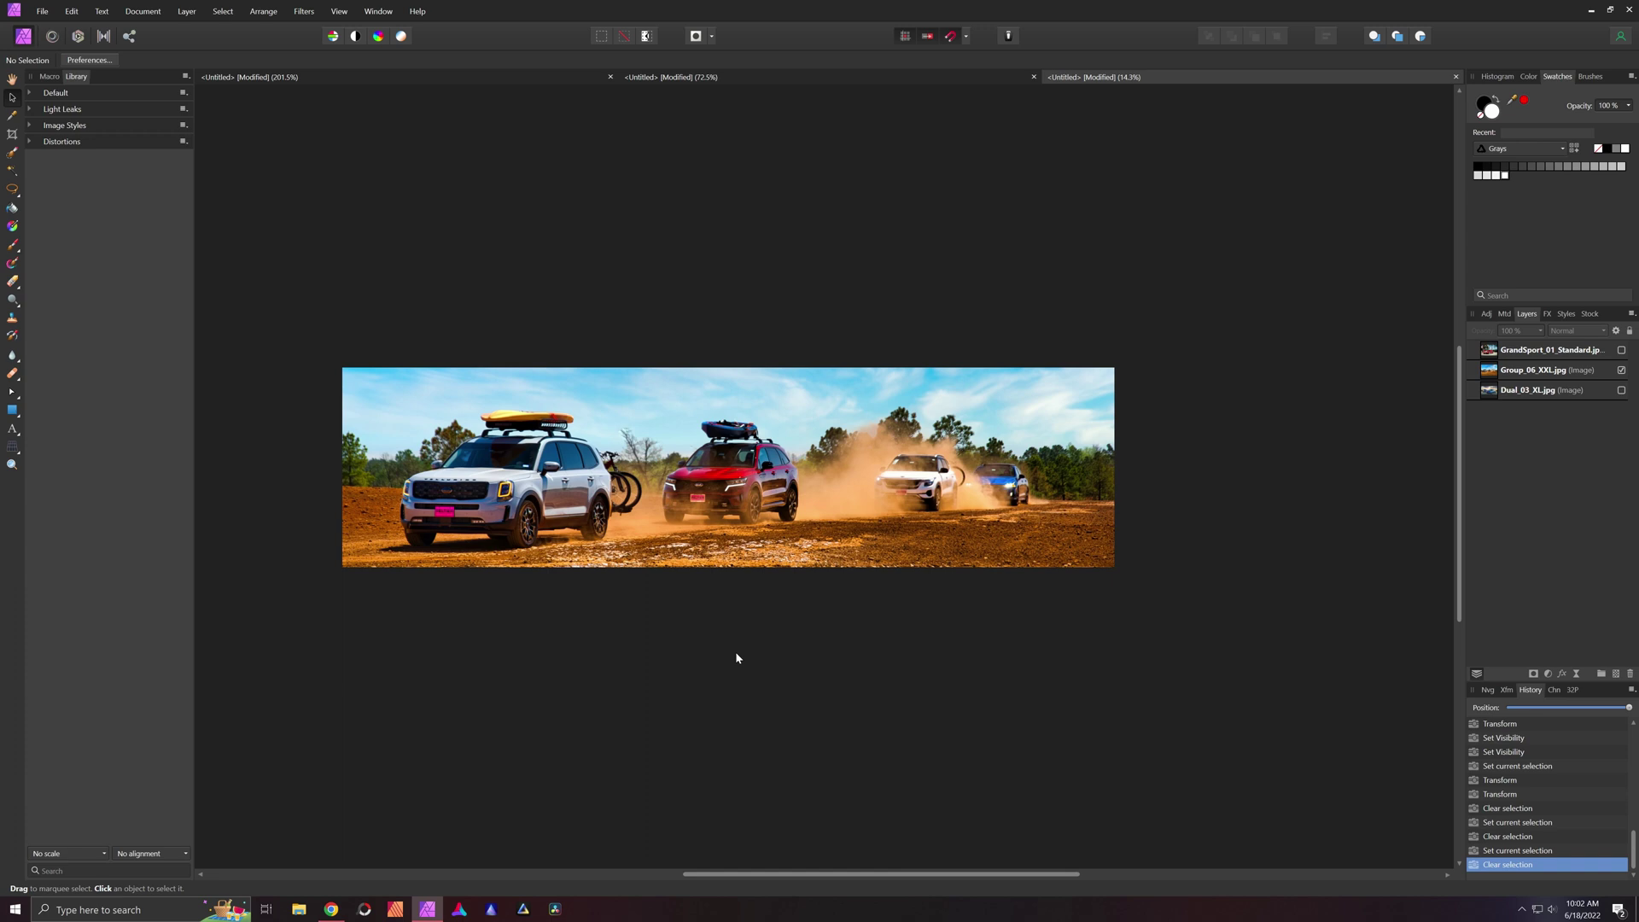
# Deselect the car photo, visit the first document with the Hand tool, then return to the wide bulletin.
pyautogui.click(651, 237)
pyautogui.click(282, 137)
pyautogui.click(273, 78)
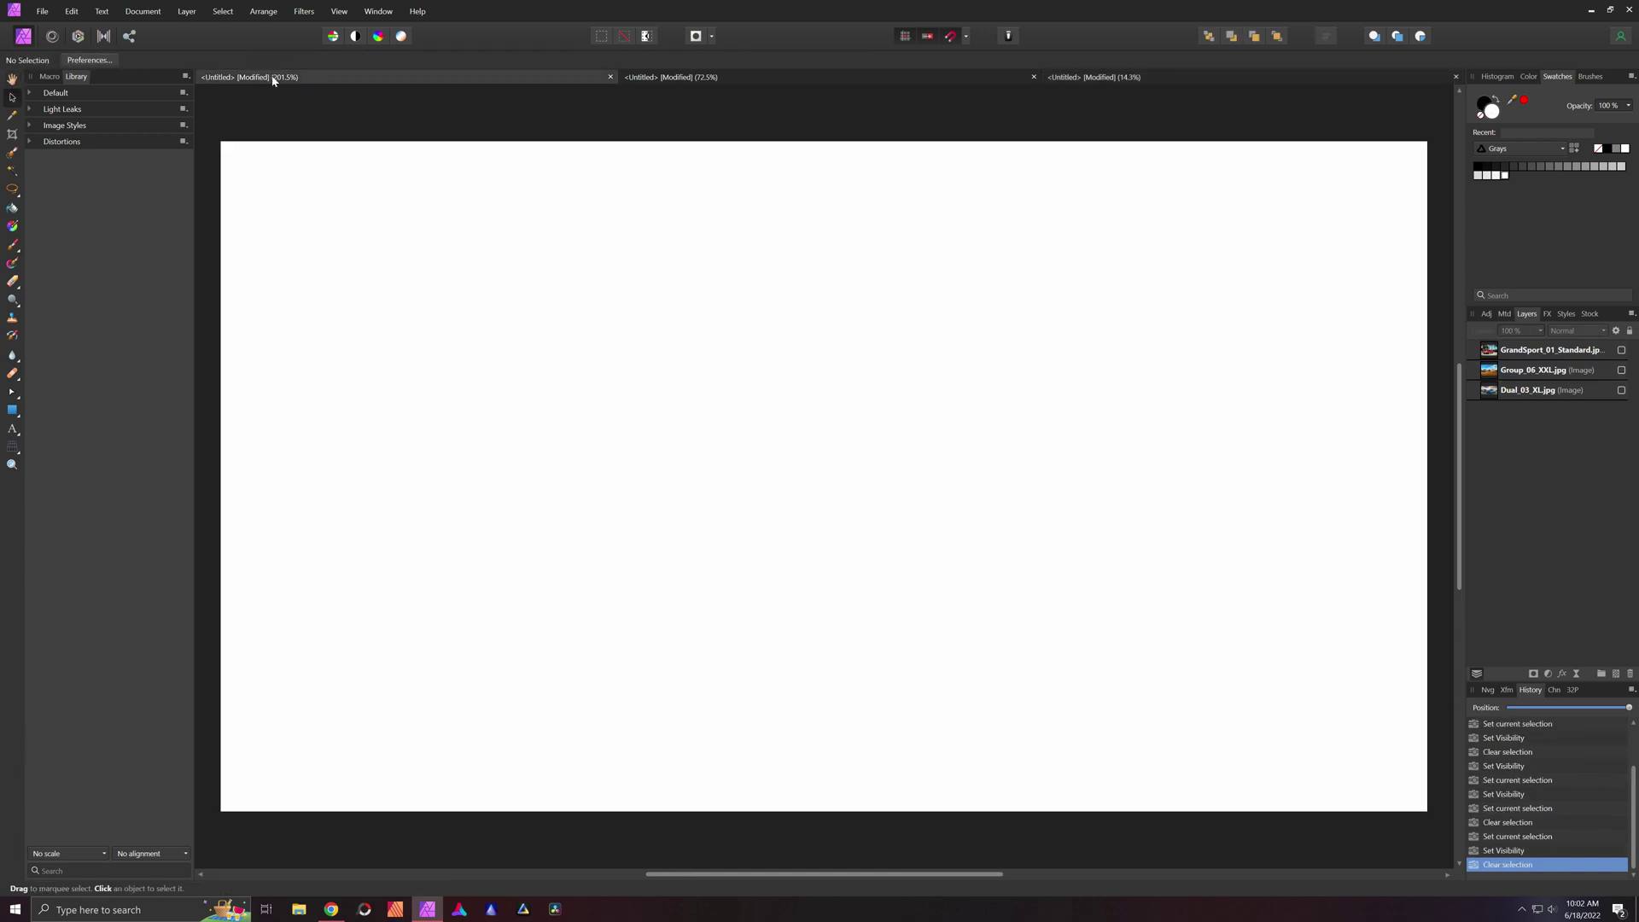
pyautogui.press('h')
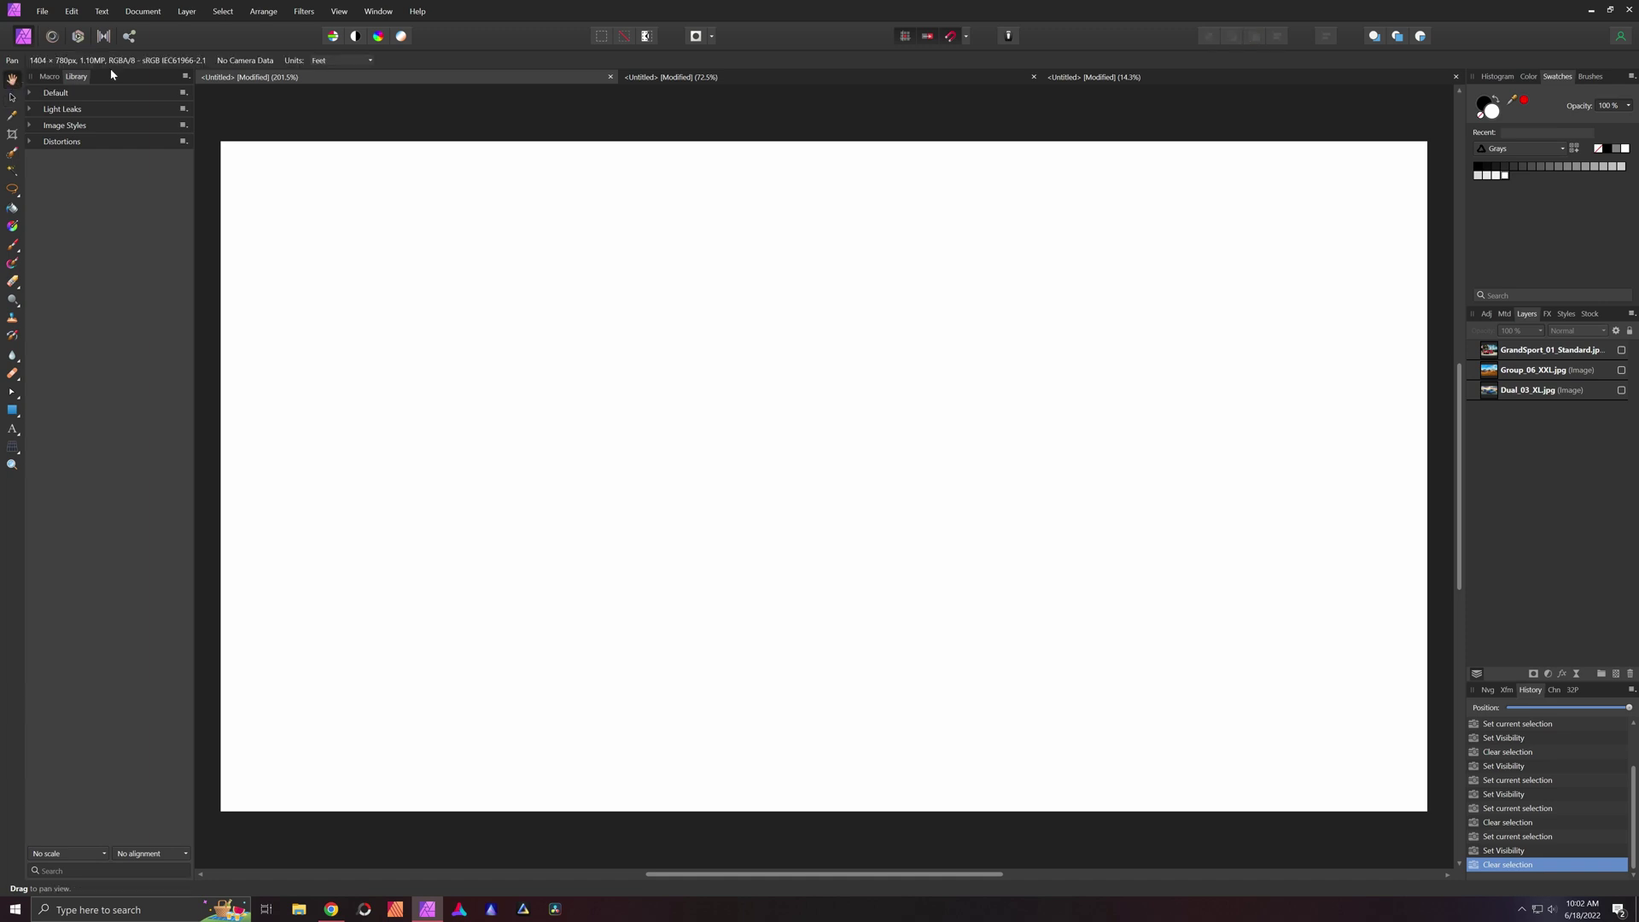
pyautogui.click(1076, 78)
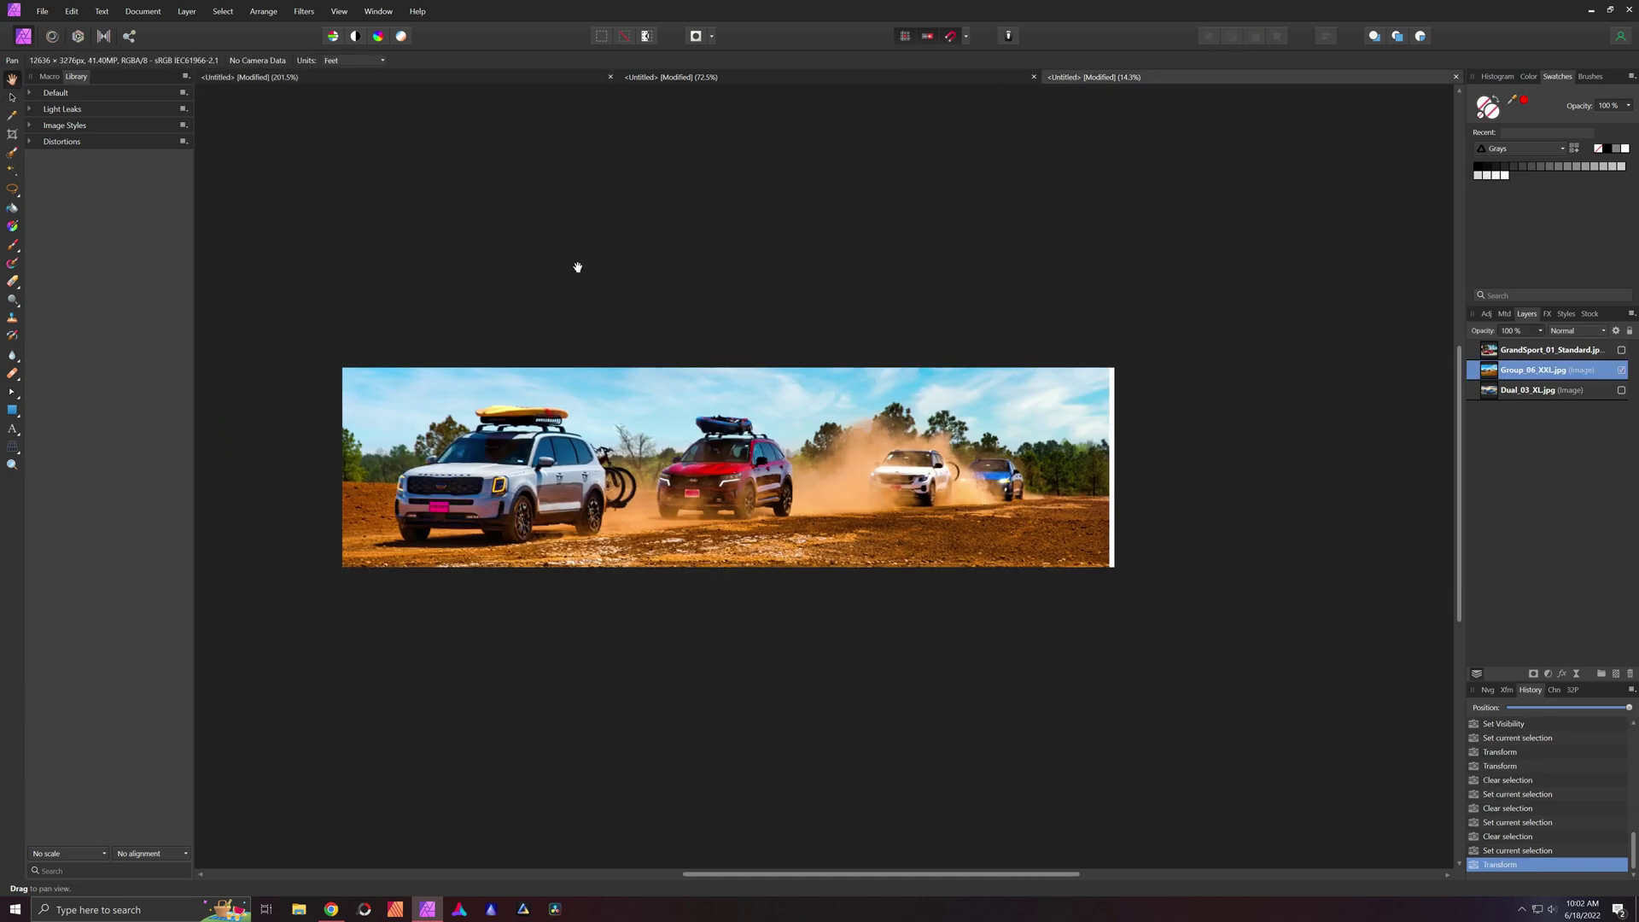